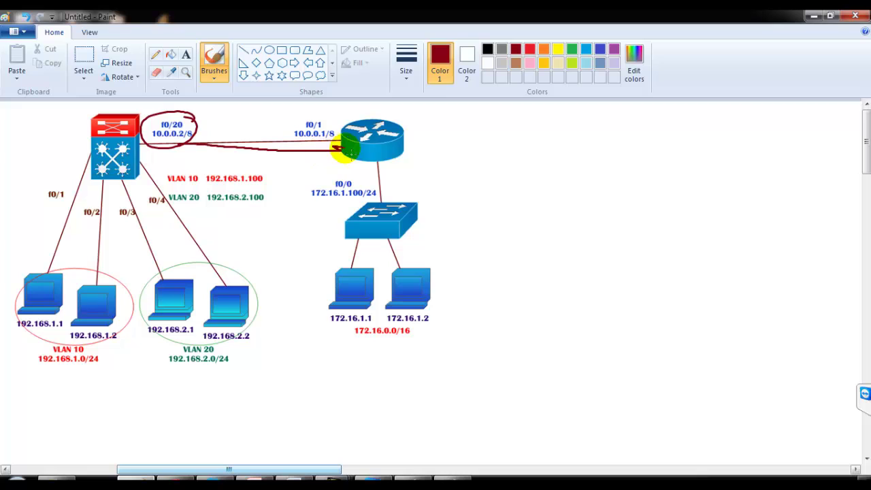
- Draw a dark red arrow from the circled f0/20 label past the router and write "L3 port" at its end
mouse_move(193, 124)
left_mouse_down()
mouse_move(465, 139)
mouse_move(460, 148)
mouse_move(492, 151)
left_mouse_up()
left_click_drag(521, 136, 542, 146)
left_click_drag(550, 141, 556, 145)
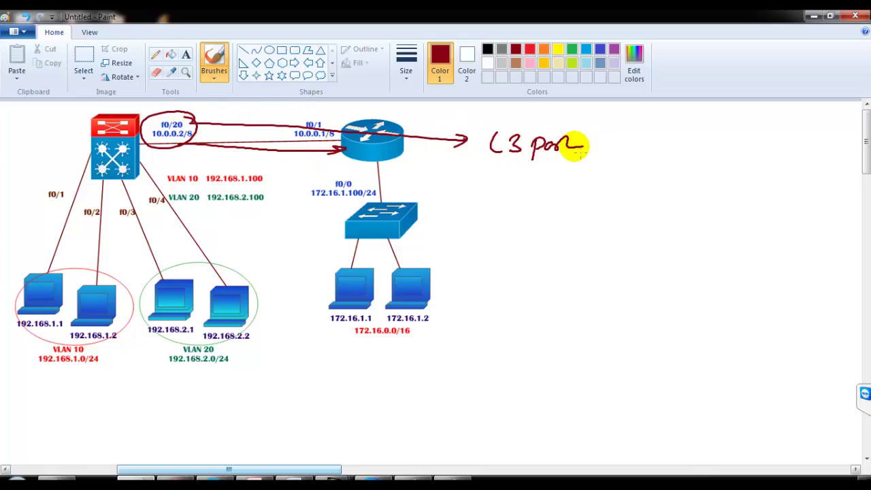
- Circle the f0/1 to f0/4 port labels and draw a downward arrow to a circled "L2" note
mouse_move(179, 185)
left_mouse_down()
mouse_move(81, 174)
mouse_move(34, 193)
mouse_move(185, 190)
left_mouse_up()
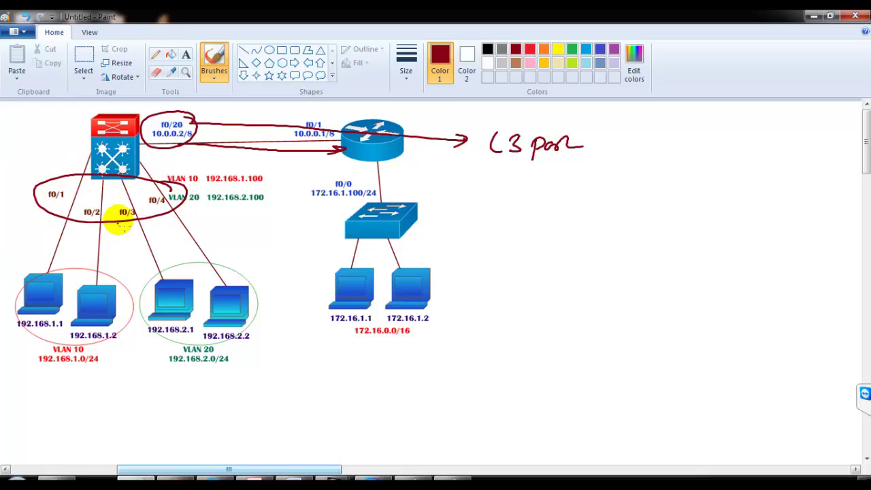
left_click_drag(120, 219, 108, 381)
left_click_drag(103, 413, 117, 417)
left_click_drag(127, 410, 151, 410)
left_click_drag(144, 406, 151, 410)
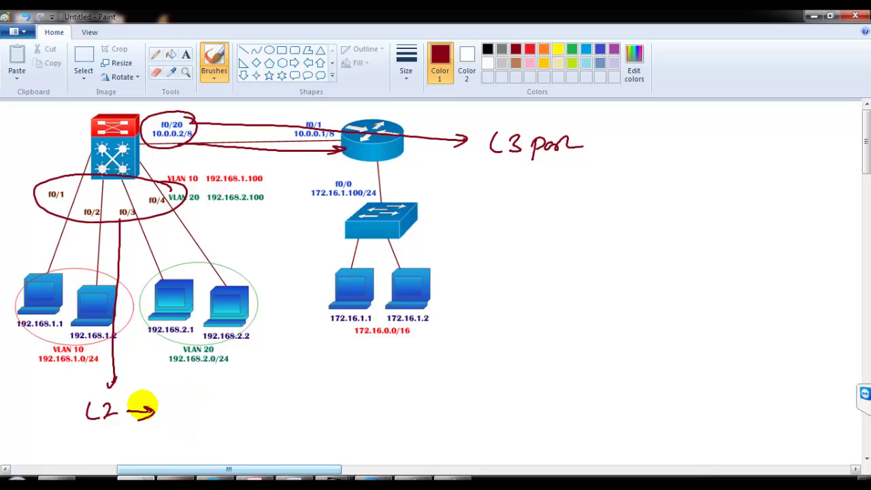
left_click_drag(112, 389, 122, 413)
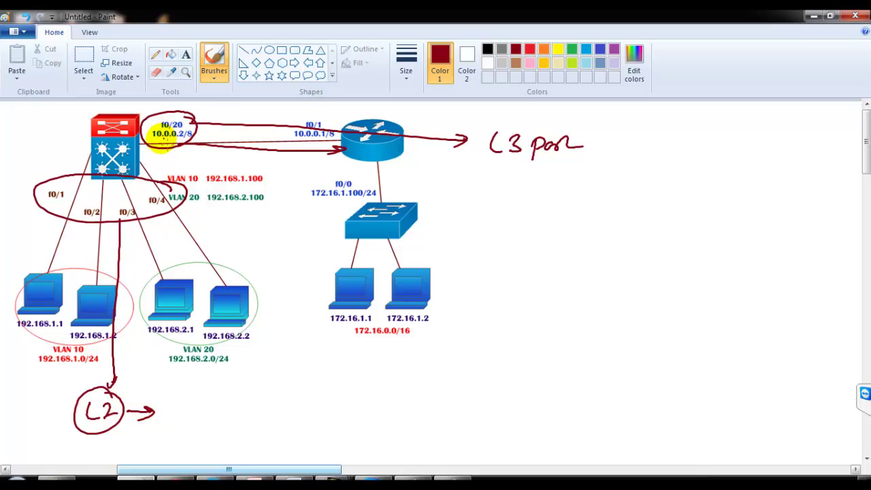
- Circle f0/20 again, add "(Router)" after "L3 port", and link the underlined note by an arrow to "WAN"
mouse_move(165, 137)
left_mouse_down()
mouse_move(166, 106)
mouse_move(170, 140)
left_mouse_up()
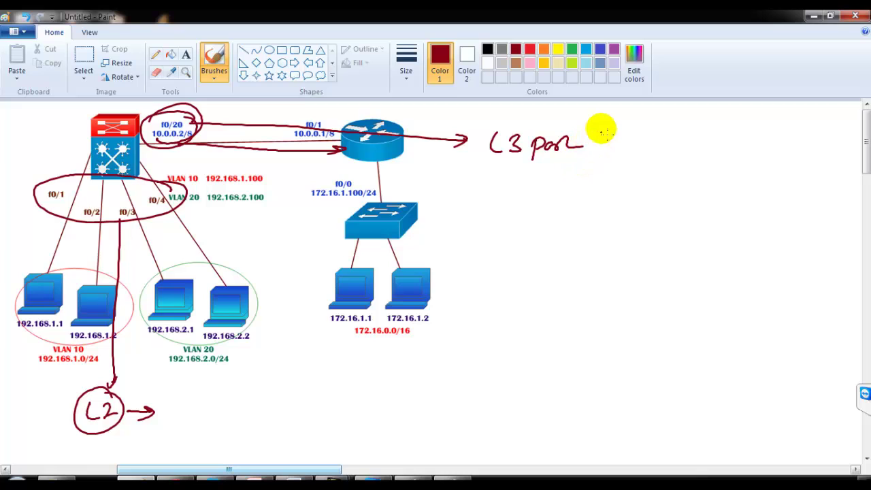
left_click_drag(656, 144, 668, 149)
left_click_drag(674, 133, 676, 156)
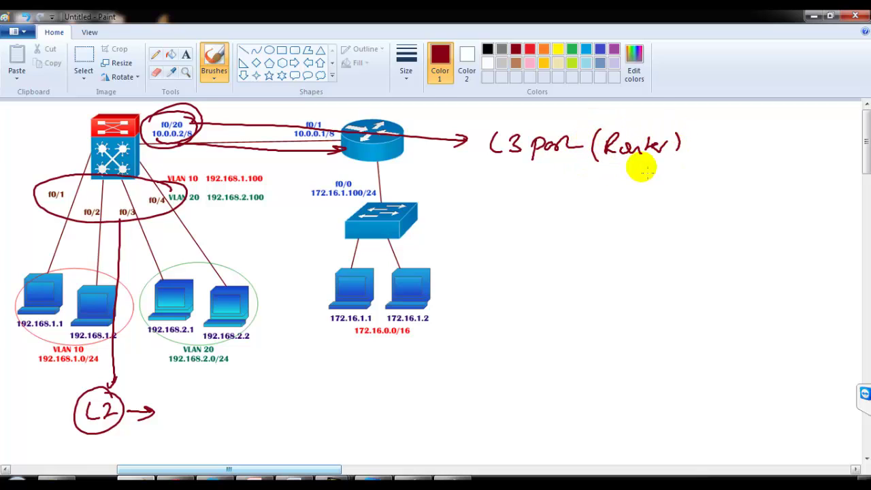
left_click_drag(511, 155, 663, 163)
mouse_move(572, 161)
left_mouse_down()
mouse_move(576, 199)
mouse_move(558, 231)
mouse_move(609, 225)
left_mouse_up()
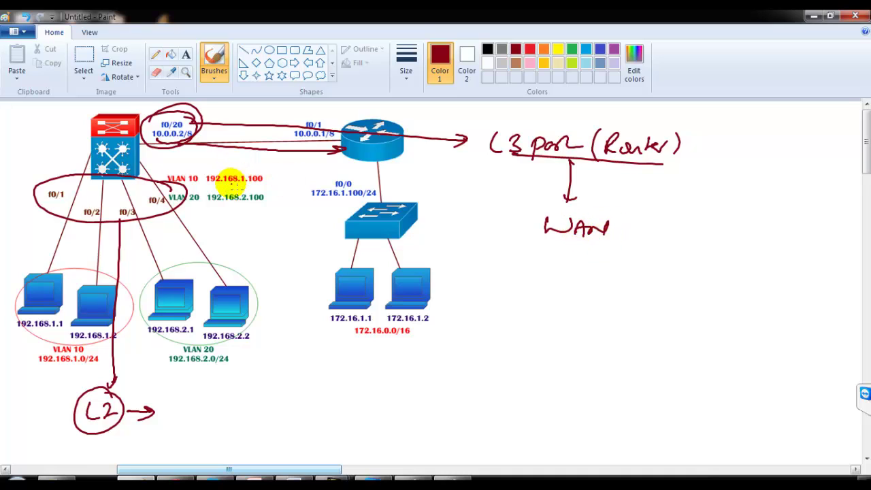
- Undo all the dark red annotations on the network diagram
key("ctrl+z")
key("ctrl+z")
key("ctrl+z")
key("ctrl+z")
key("ctrl+z")
key("ctrl+z")
key("ctrl+z")
key("ctrl+z")
key("ctrl+z")
key("ctrl+z")
key("ctrl+z")
key("ctrl+z")
key("ctrl+z")
key("ctrl+z")
key("ctrl+z")
key("ctrl+z")
key("ctrl+z")
key("ctrl+z")
key("ctrl+z")
key("ctrl+z")
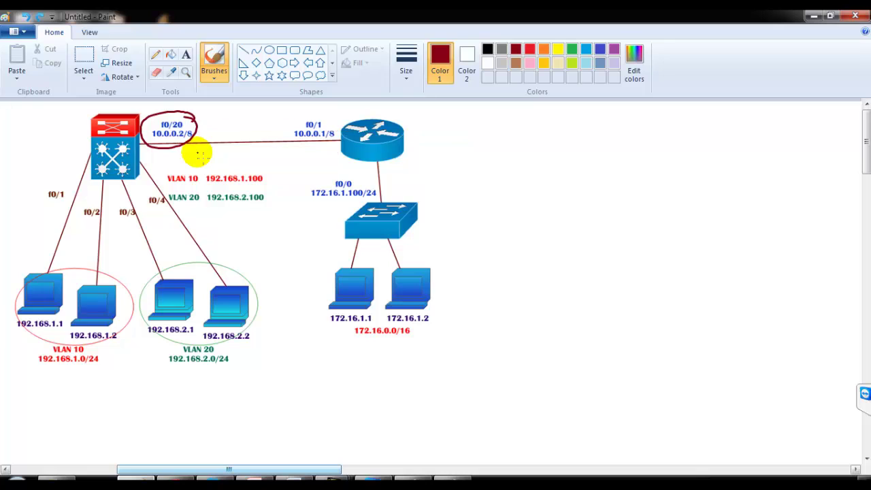
key("ctrl+z")
key("ctrl+z")
key("ctrl+y")
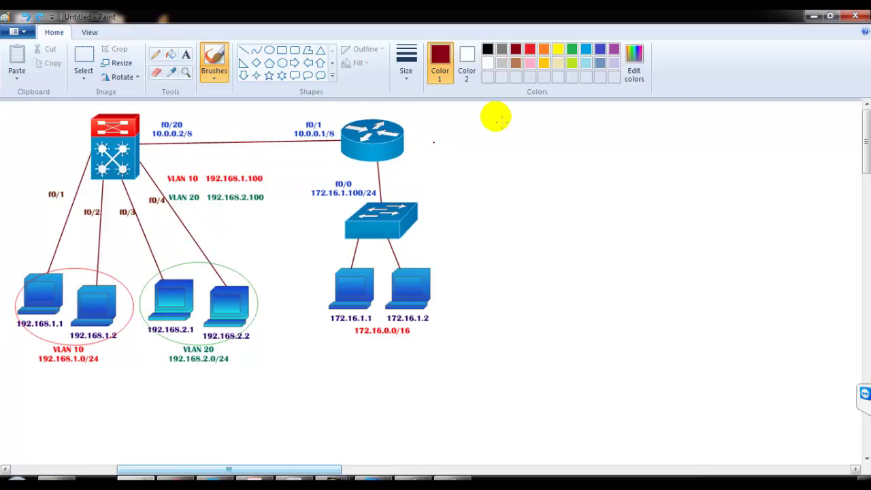
- Underline the VLAN 10 and VLAN 20 networks in green and write "LAN" and "Site 1" below the line
left_click(573, 51)
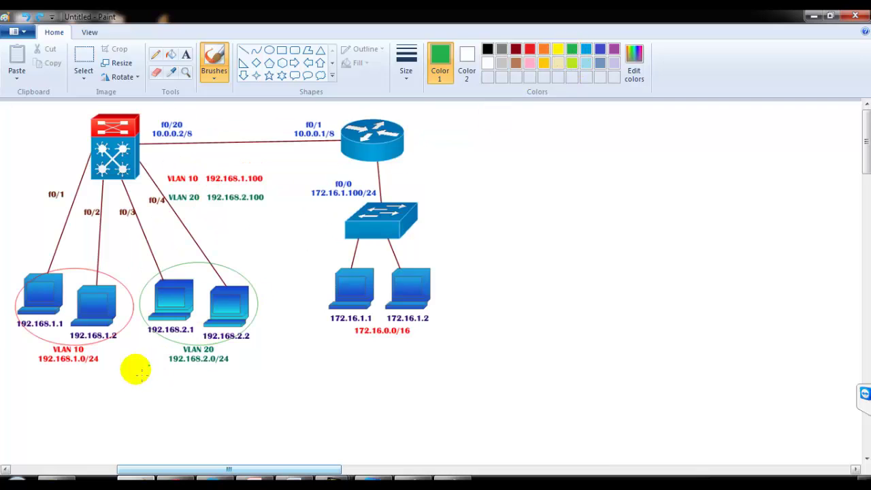
left_click_drag(73, 382, 212, 384)
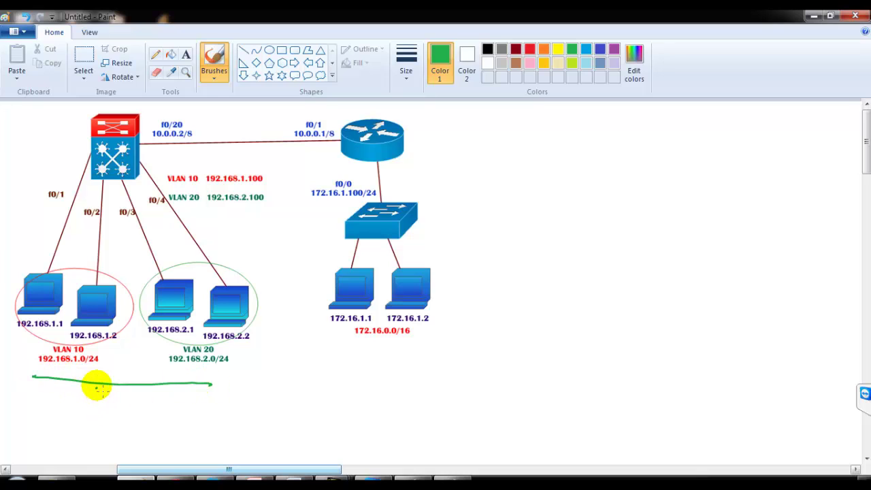
mouse_move(137, 391)
left_mouse_down()
mouse_move(82, 417)
mouse_move(103, 428)
mouse_move(138, 427)
left_mouse_up()
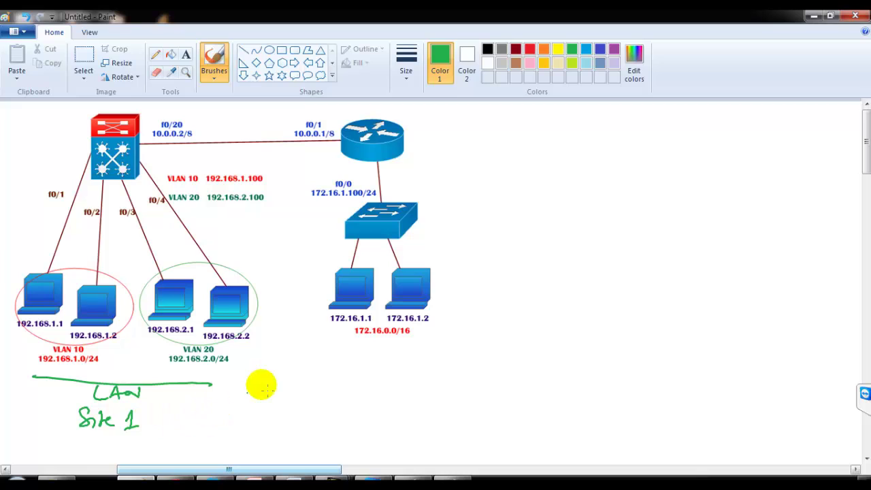
- Underline the 172.16.0.0/16 network in green and write "Site 2" below it
left_click_drag(334, 340, 433, 340)
mouse_move(371, 365)
left_mouse_down()
mouse_move(359, 376)
mouse_move(382, 375)
left_mouse_up()
left_click_drag(387, 371, 396, 374)
left_click_drag(407, 368, 414, 372)
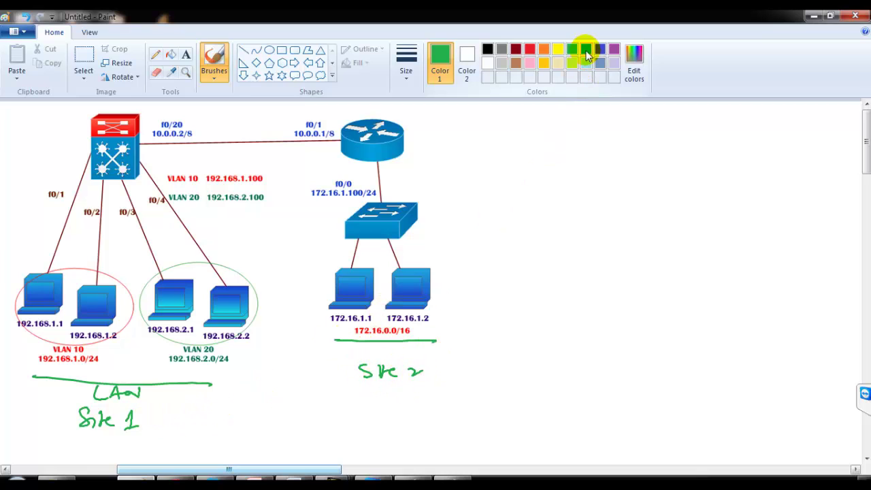
- Circle the Site 2 hosts and the VLAN 10 and VLAN 20 labels in light blue, and undo the two VLAN circles
mouse_move(388, 336)
left_mouse_down()
mouse_move(458, 294)
mouse_move(343, 273)
mouse_move(334, 335)
mouse_move(475, 312)
mouse_move(492, 314)
mouse_move(485, 325)
mouse_move(520, 325)
left_mouse_up()
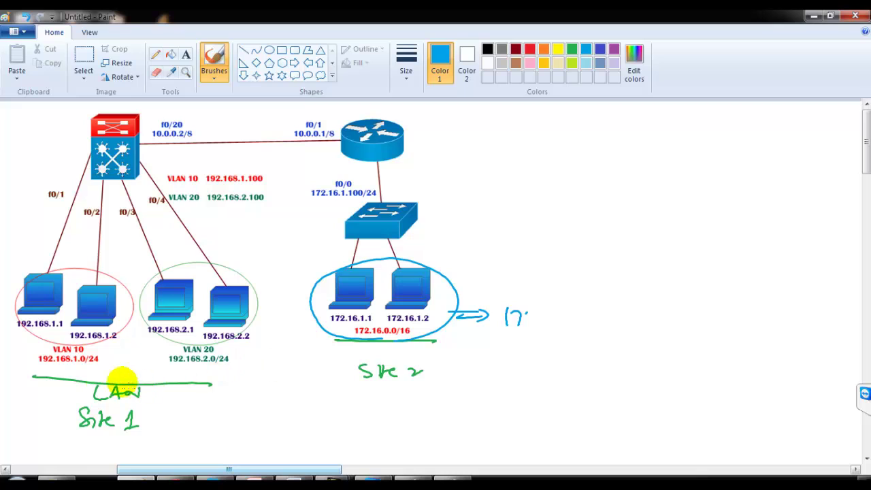
mouse_move(96, 340)
left_mouse_down()
mouse_move(76, 374)
mouse_move(99, 348)
left_mouse_up()
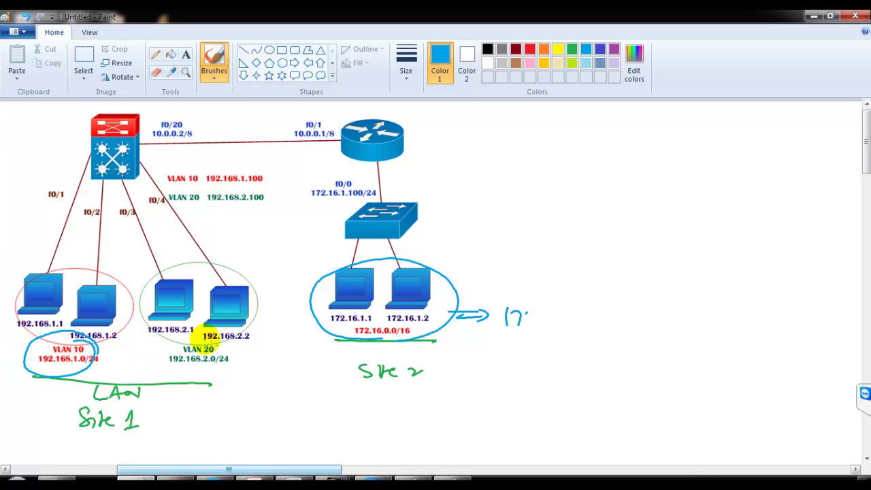
mouse_move(202, 335)
left_mouse_down()
mouse_move(192, 374)
mouse_move(193, 335)
left_mouse_up()
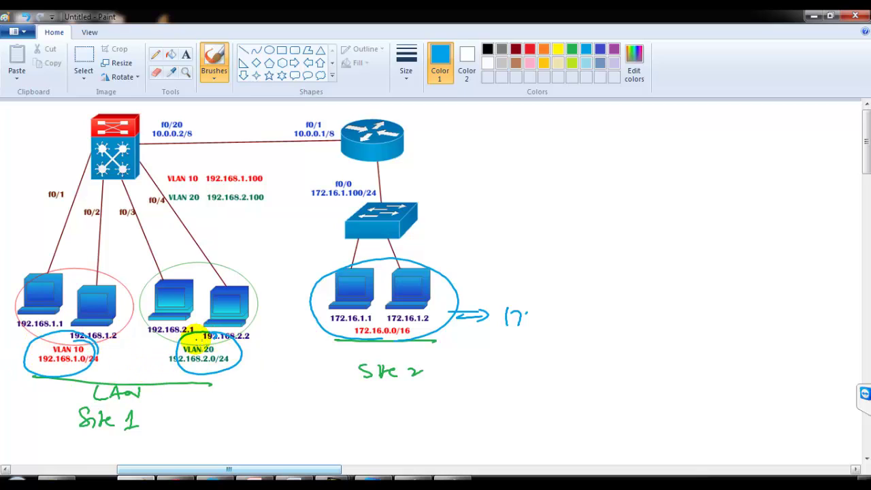
key("ctrl+z")
key("ctrl+z")
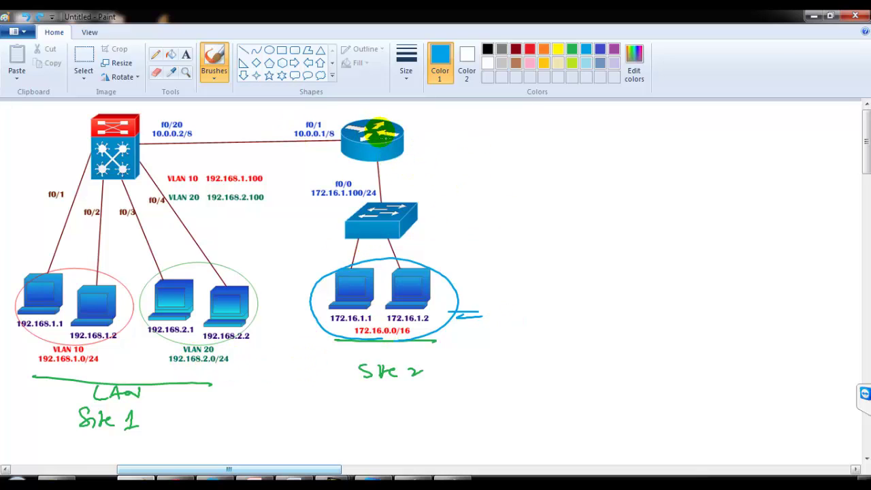
- Sketch a rectangular device with lines running down to three circles in the empty area beside the diagram
mouse_move(514, 129)
left_mouse_down()
mouse_move(538, 124)
mouse_move(587, 184)
mouse_move(491, 262)
left_mouse_up()
left_click_drag(550, 177, 564, 269)
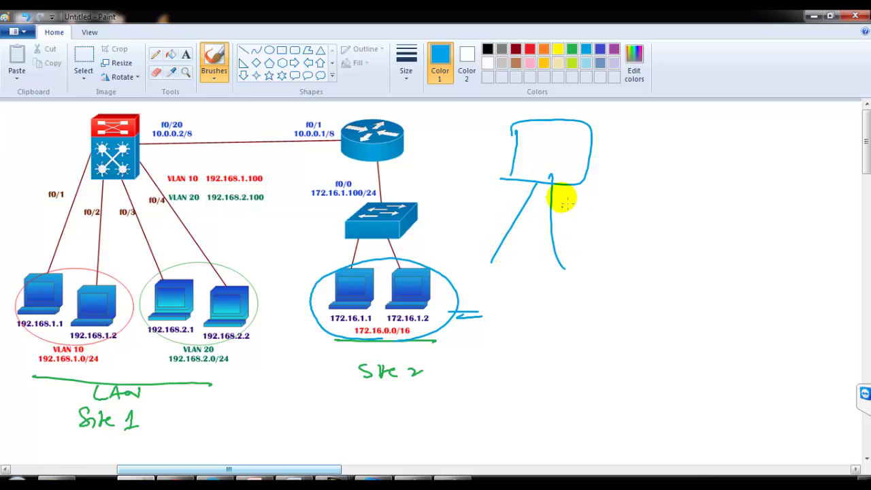
left_click_drag(561, 197, 567, 255)
left_click_drag(568, 191, 586, 243)
left_click_drag(514, 250, 521, 247)
left_click_drag(580, 252, 583, 272)
left_click_drag(636, 244, 629, 241)
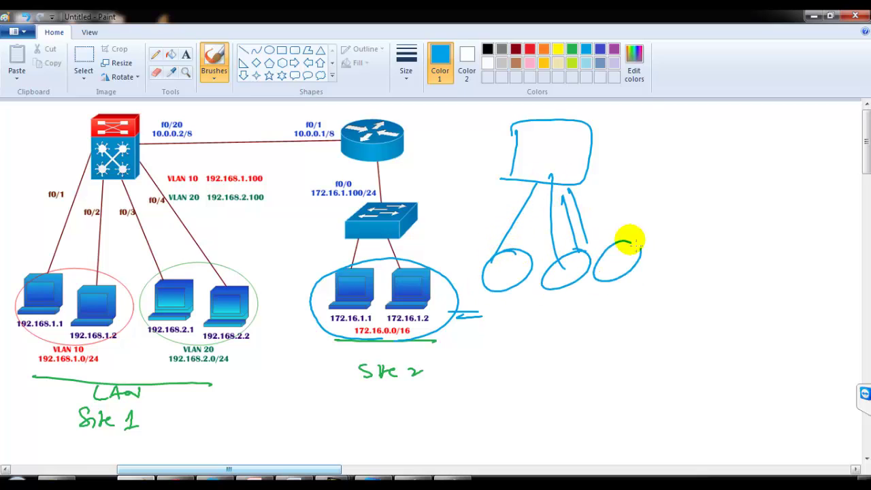
- Undo the sketched device with its three circles and the light blue circle around the Site 2 hosts
key("ctrl+z")
key("ctrl+z")
key("ctrl+z")
key("ctrl+z")
key("ctrl+z")
key("ctrl+z")
key("ctrl+z")
key("ctrl+z")
key("ctrl+z")
key("ctrl+z")
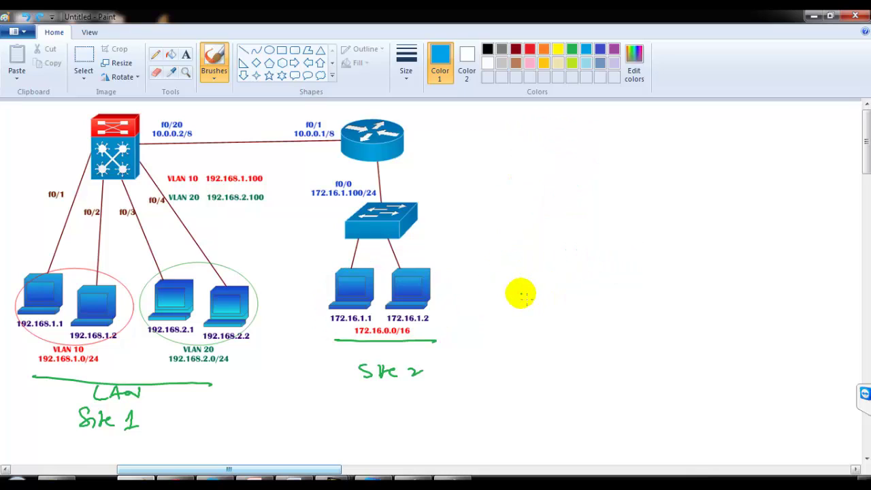
- Undo the green site labels and underlines below both networks
key("ctrl+z")
key("ctrl+z")
key("ctrl+z")
key("ctrl+z")
key("ctrl+z")
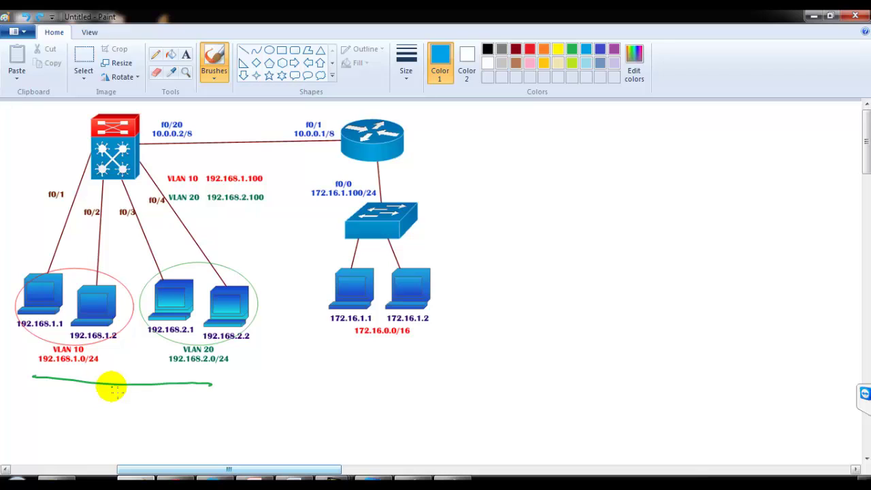
- Underline the VLAN networks and the 172.16.0.0/16 network in light blue, each with a short downward arrow
left_click_drag(55, 373, 222, 381)
left_click_drag(129, 376, 121, 406)
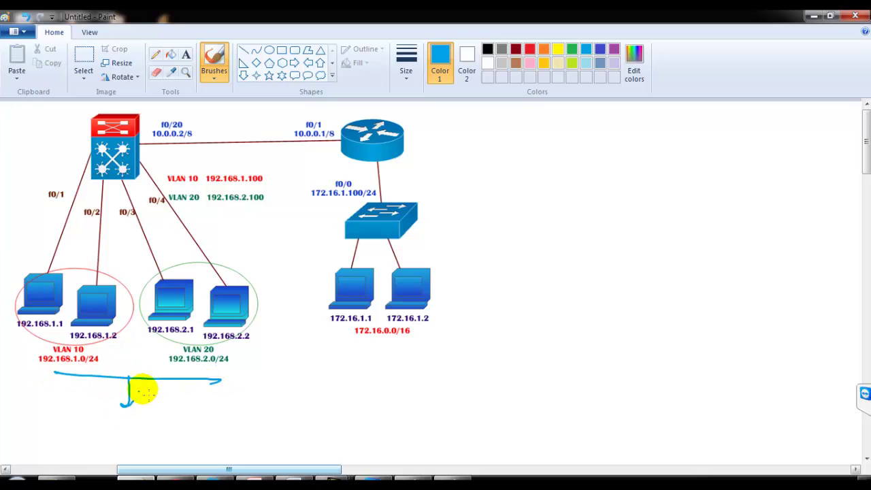
left_click_drag(341, 345, 446, 344)
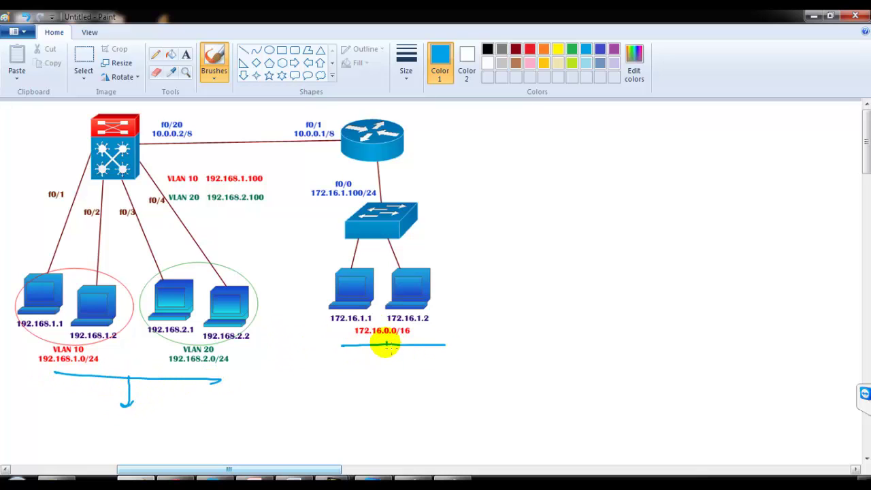
left_click_drag(385, 344, 380, 369)
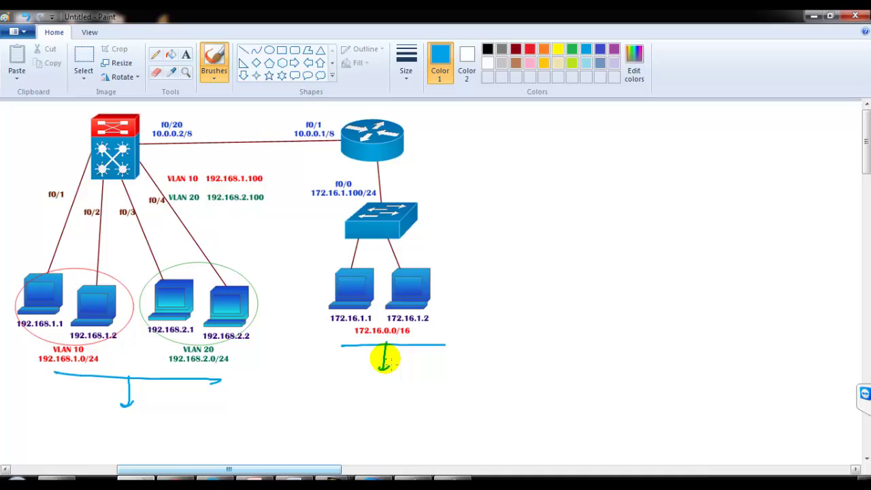
- Undo both downward arrows and the underline below 172.16.0.0/16
key("ctrl+z")
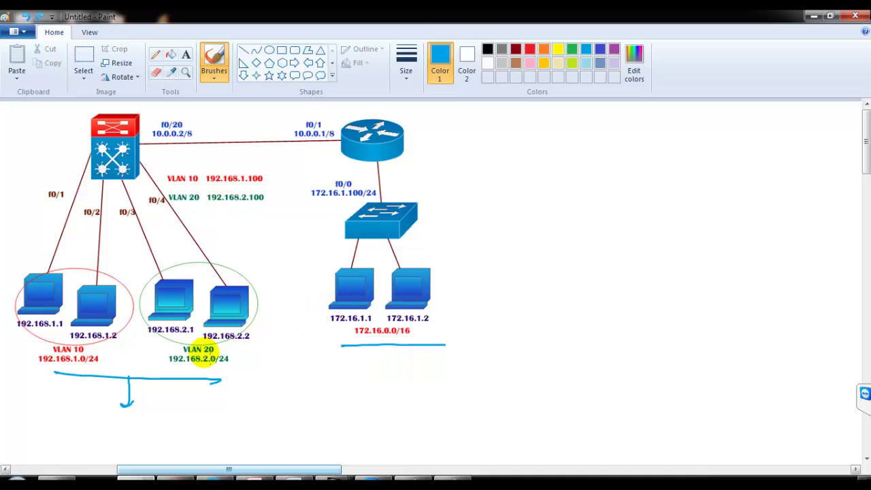
key("ctrl+z")
key("ctrl+z")
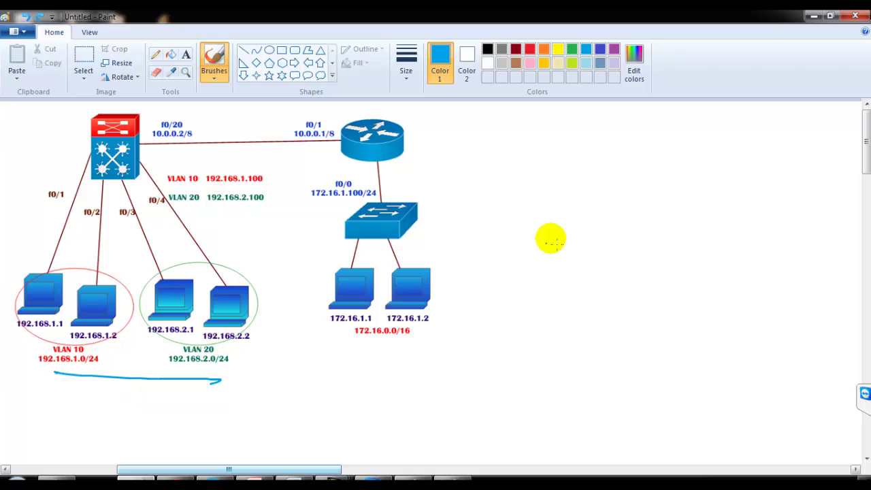
- Sketch two linked routers, each with a switch and hosts below, in the empty area beside the diagram and mark them
mouse_move(612, 157)
left_mouse_down()
mouse_move(605, 231)
mouse_move(629, 235)
mouse_move(587, 245)
mouse_move(598, 251)
mouse_move(621, 244)
mouse_move(631, 192)
mouse_move(674, 198)
mouse_move(721, 177)
mouse_move(724, 196)
mouse_move(707, 251)
left_mouse_up()
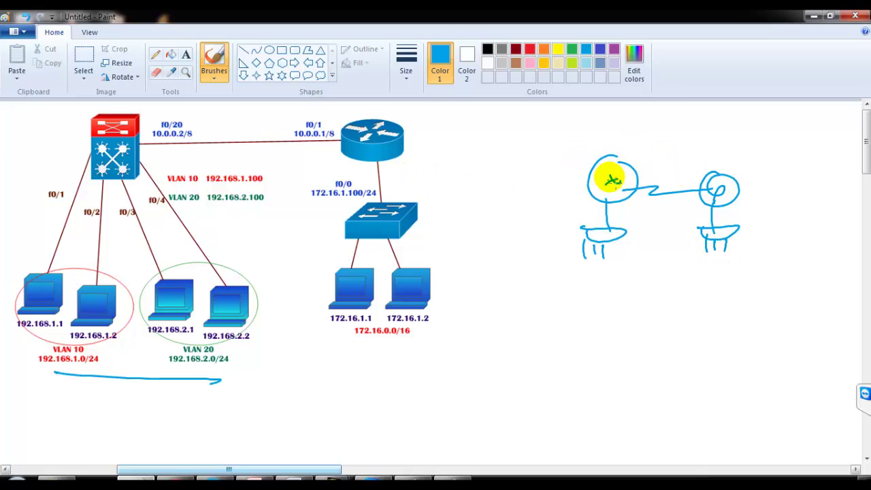
left_click_drag(592, 170, 583, 194)
mouse_move(684, 188)
left_mouse_down()
mouse_move(717, 204)
mouse_move(679, 194)
left_mouse_up()
- Undo the two-router sketch and the light blue underline below the VLAN networks
key("ctrl+z")
key("ctrl+z")
key("ctrl+z")
key("ctrl+z")
key("ctrl+z")
key("ctrl+z")
key("ctrl+z")
key("ctrl+z")
key("ctrl+z")
key("ctrl+z")
key("ctrl+z")
key("ctrl+z")
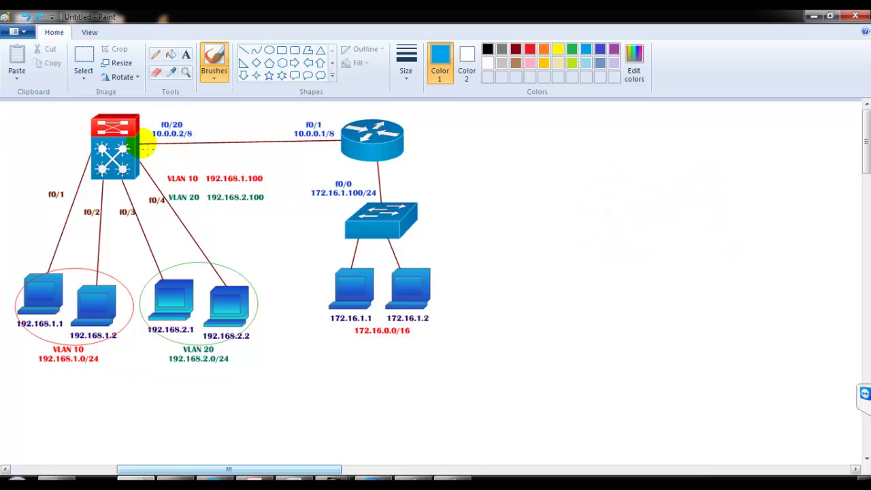
- Trace the link between the multilayer switch and the router in light blue and circle the f0/20 and f0/1 labels
left_click_drag(145, 145, 340, 141)
mouse_move(196, 121)
left_mouse_down()
mouse_move(151, 123)
mouse_move(207, 119)
left_mouse_up()
mouse_move(319, 112)
left_mouse_down()
mouse_move(326, 153)
mouse_move(285, 123)
mouse_move(288, 155)
mouse_move(331, 154)
left_mouse_up()
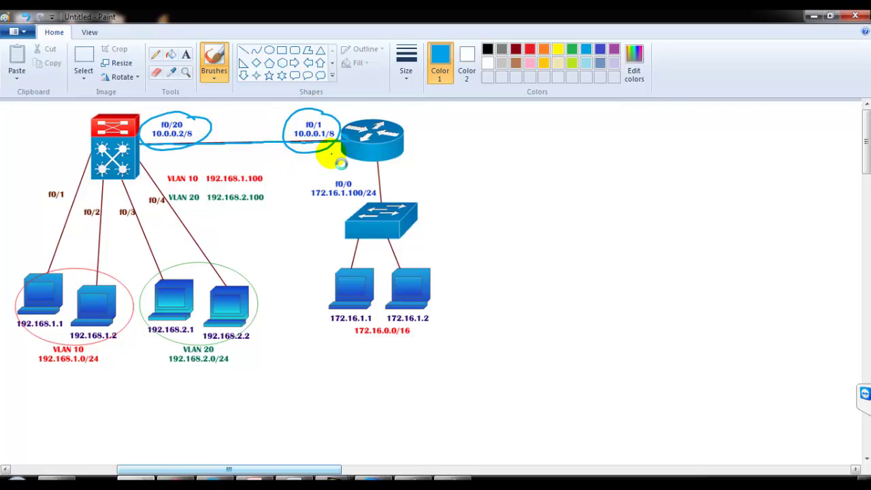
- Undo the circles around the f0/20 and f0/1 labels
key("ctrl+z")
key("ctrl+z")
key("ctrl+z")
- Draw a double-headed arrow between the f0/20 and f0/1 labels and mark the VLAN 10 and VLAN 20 addresses
left_click_drag(209, 128, 273, 128)
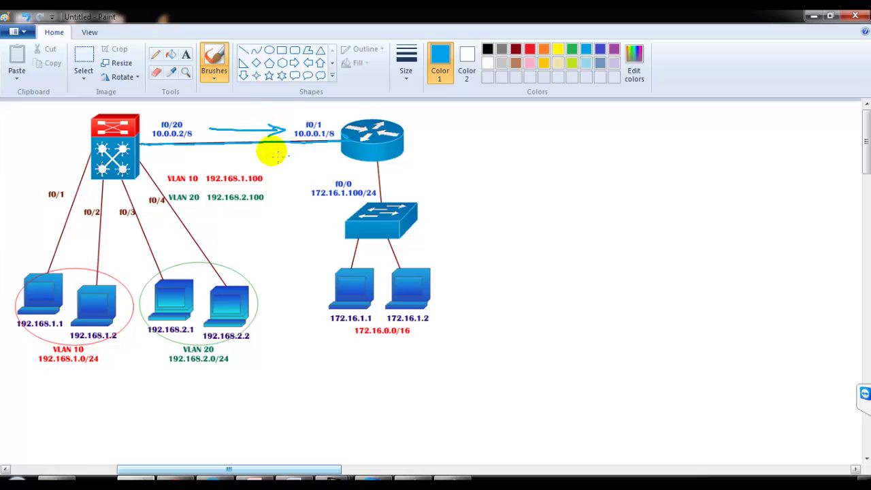
left_click_drag(218, 122, 219, 137)
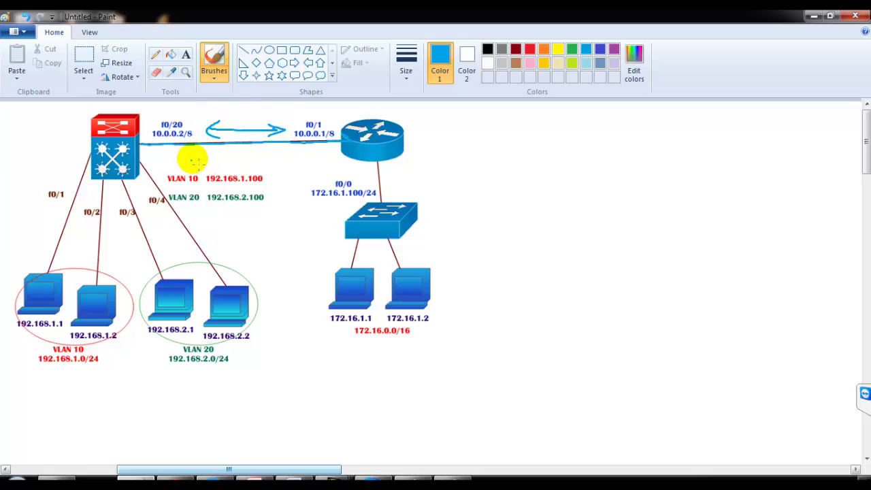
mouse_move(279, 174)
left_mouse_down()
mouse_move(184, 165)
mouse_move(249, 199)
mouse_move(200, 177)
mouse_move(190, 203)
mouse_move(207, 216)
left_mouse_up()
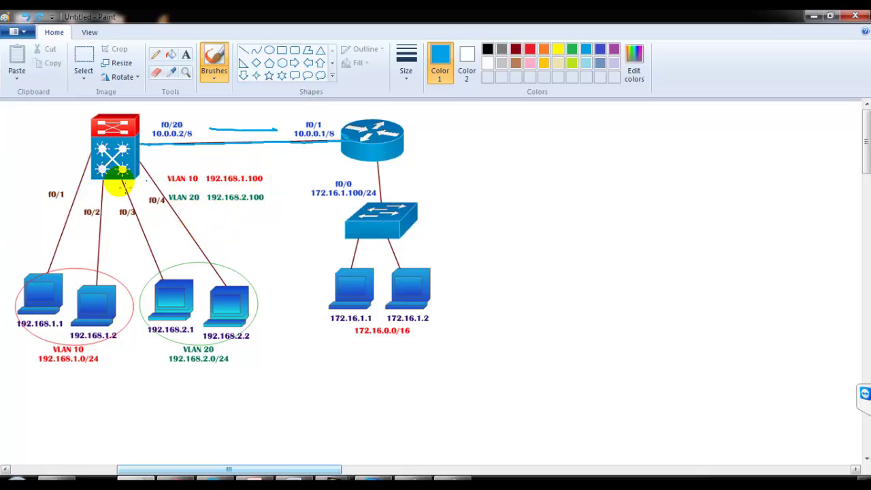
- Outline the multilayer switch with both VLAN groups, mark a cross beside the router's f0/0 link, and clear all annotations
mouse_move(140, 157)
left_mouse_down()
mouse_move(266, 162)
mouse_move(300, 202)
mouse_move(254, 327)
mouse_move(176, 360)
mouse_move(35, 370)
mouse_move(25, 290)
mouse_move(76, 203)
mouse_move(105, 182)
left_mouse_up()
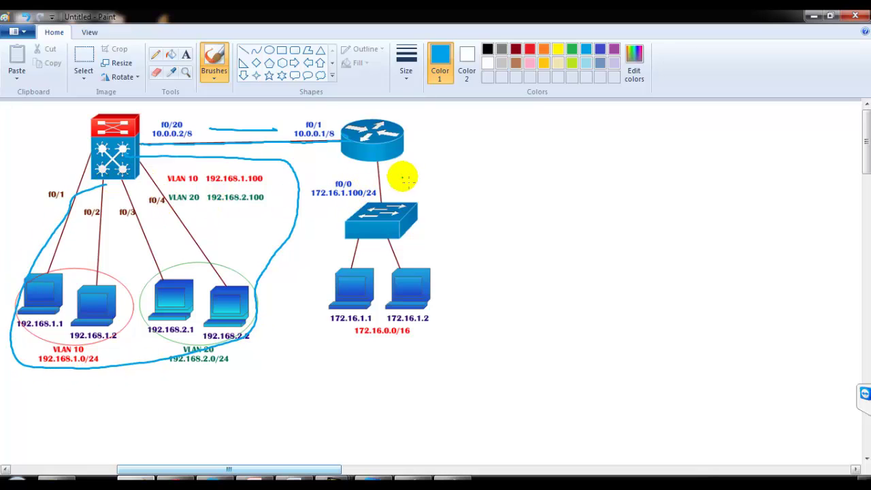
left_click_drag(408, 170, 425, 181)
left_click_drag(426, 170, 410, 181)
key("Escape")
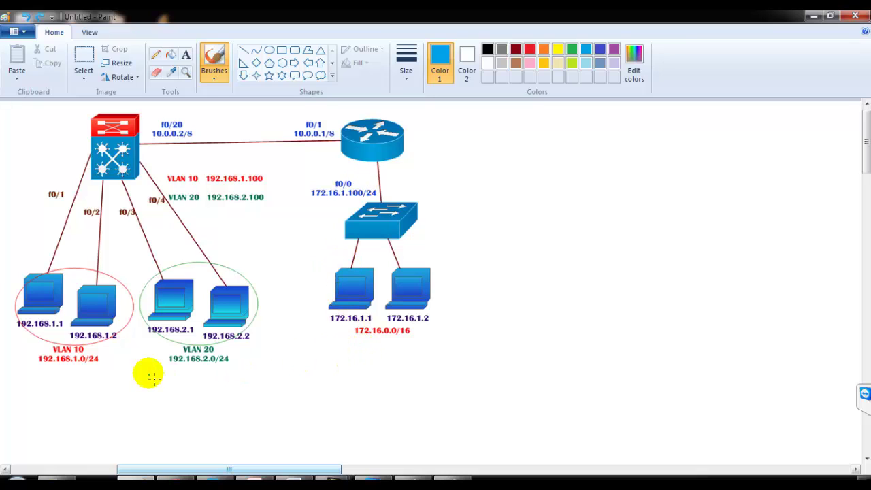
- Underline the VLAN networks in light blue and draw a curved arrow from them to an underline below 172.16.0.0/16
left_click_drag(71, 371, 207, 372)
mouse_move(155, 378)
left_mouse_down()
mouse_move(276, 388)
mouse_move(430, 344)
left_mouse_up()
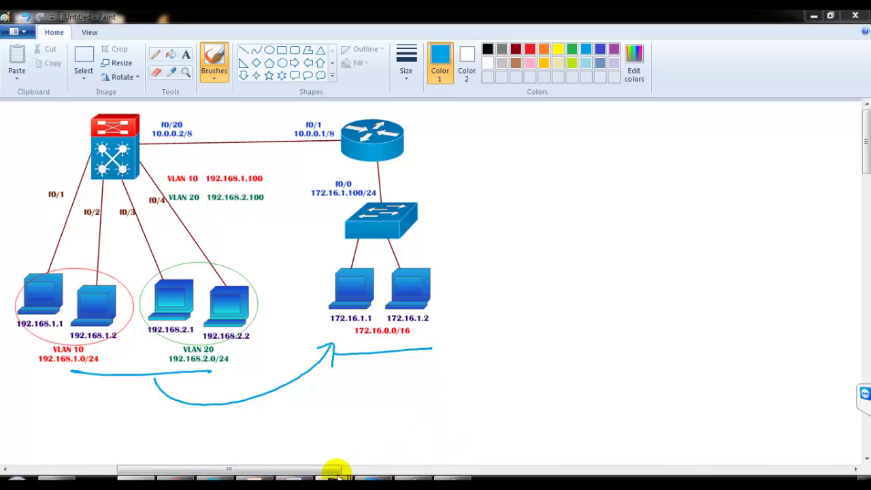
- Switch to Cisco Packet Tracer and shift the whole multilayer switch and PC topology sideways to free space beside it
mouse_move(326, 461)
left_click(230, 416)
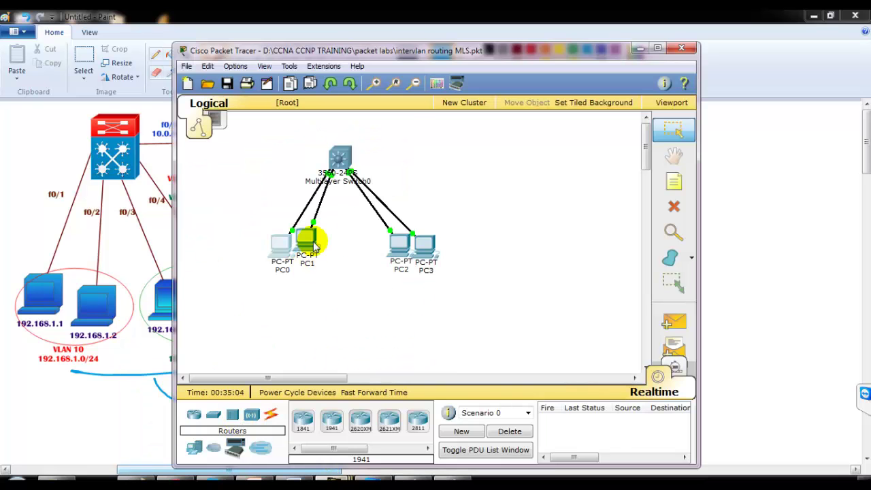
left_click_drag(414, 62, 509, 53)
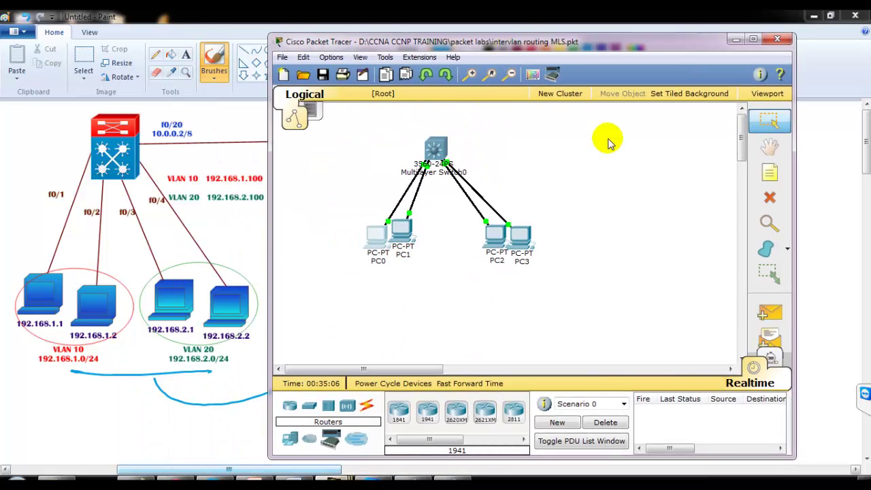
left_click_drag(609, 140, 370, 286)
left_click_drag(433, 151, 382, 152)
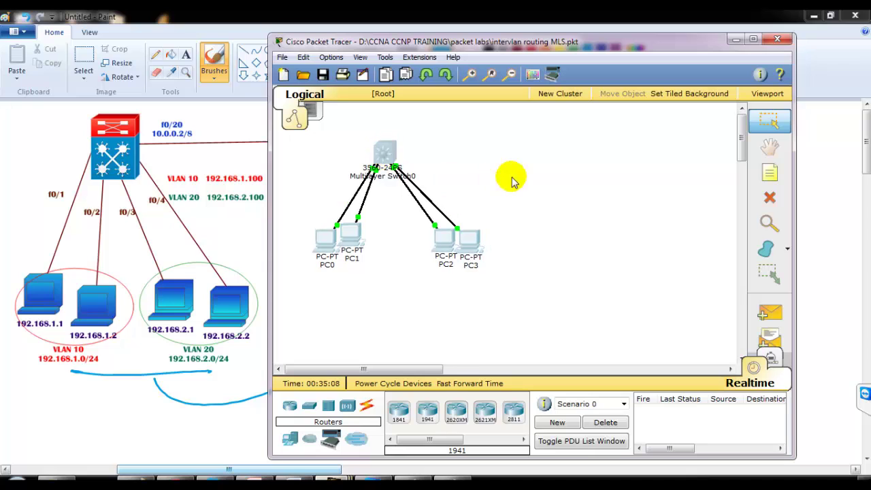
- Run tracert 192.168.2.1 from PC0's command prompt
left_click(314, 251)
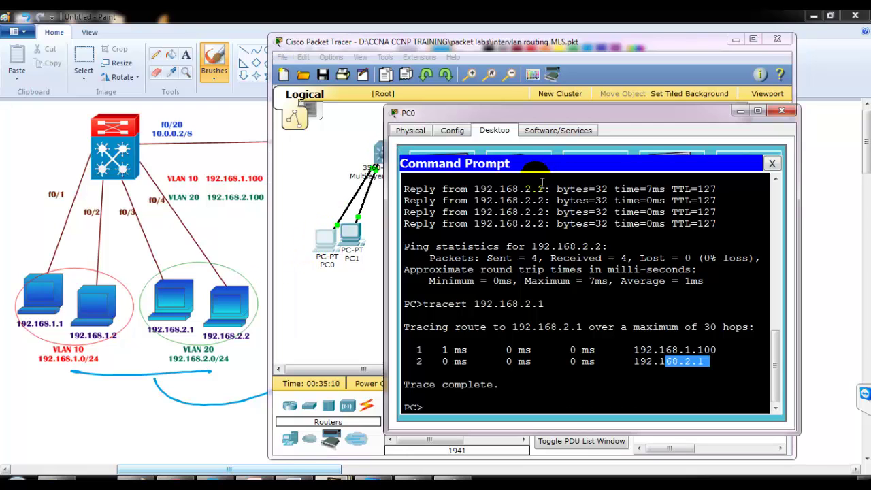
key("Return")
key("Up")
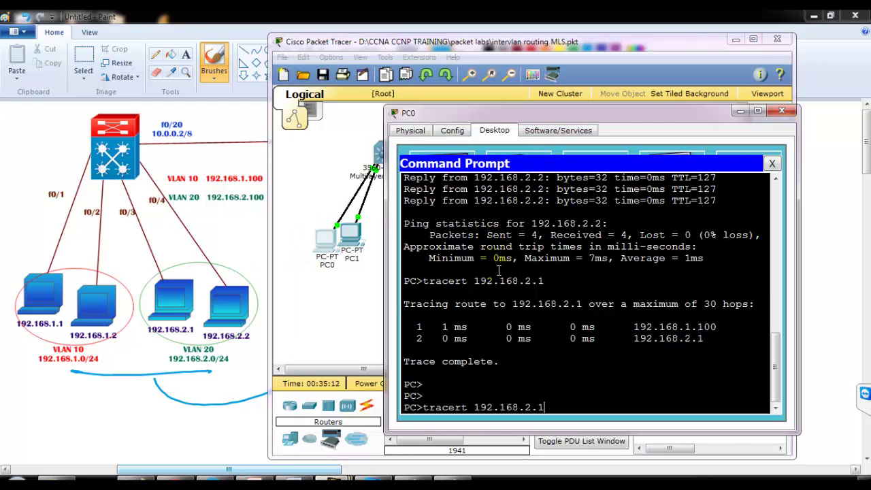
key("Return")
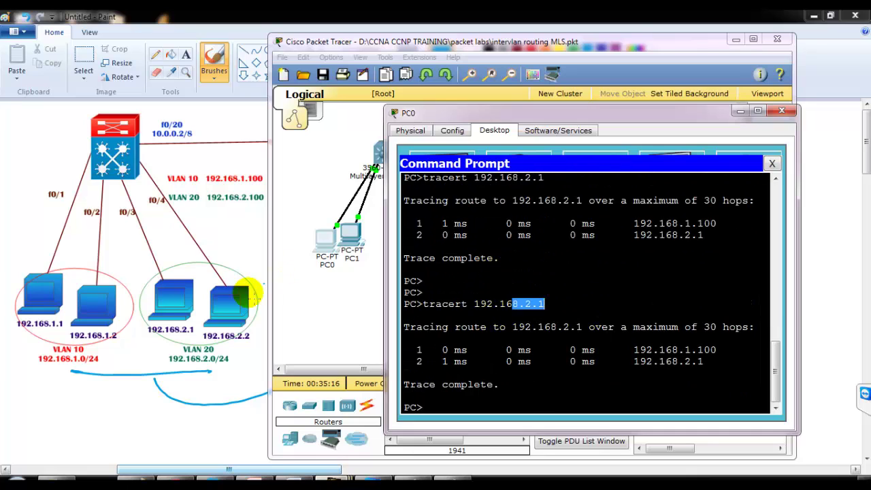
- Switch back to Paint and clear all annotations between the VLAN networks and 172.16.0.0/16
left_click(178, 298)
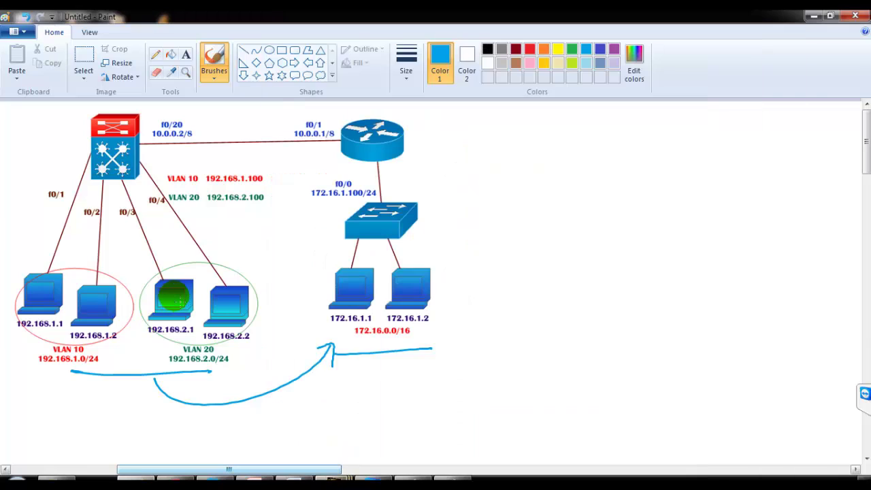
mouse_move(184, 306)
left_mouse_down()
mouse_move(97, 306)
mouse_move(133, 294)
left_mouse_up()
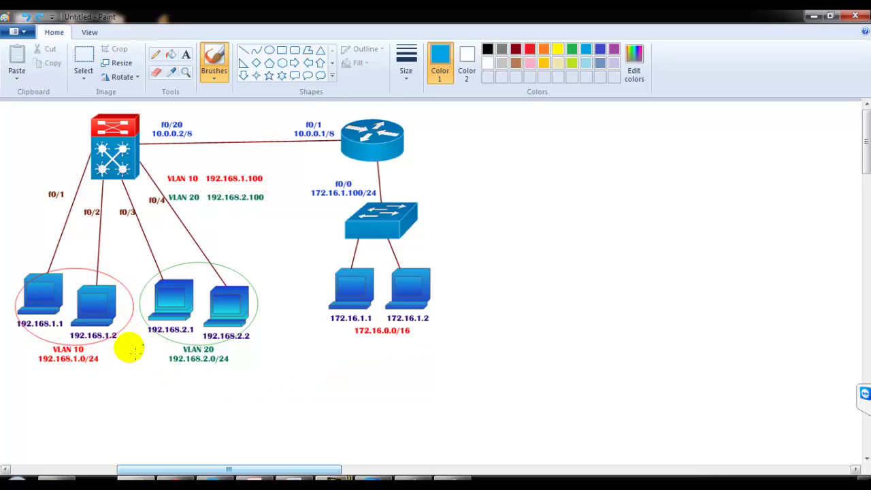
mouse_move(97, 370)
left_mouse_down()
mouse_move(138, 375)
mouse_move(252, 421)
mouse_move(365, 334)
mouse_move(402, 335)
left_mouse_up()
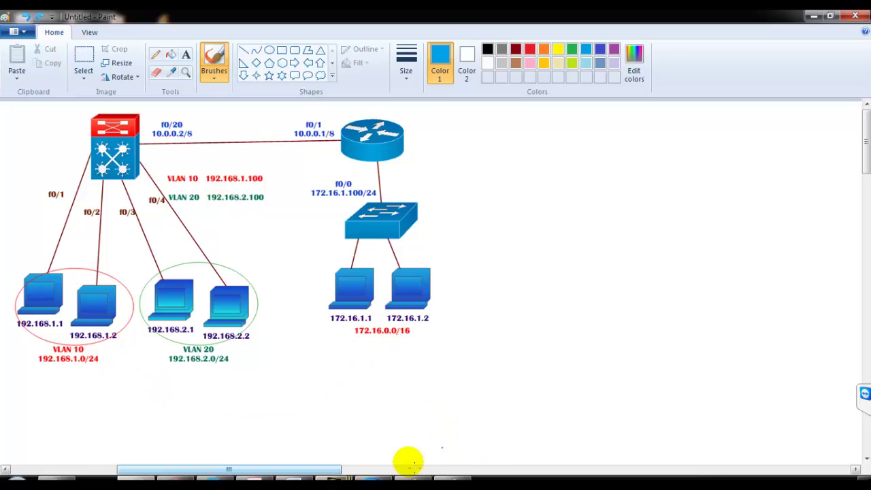
- Switch to Cisco Packet Tracer and add a 2621XM router, a 2950T-24 switch and two PCs beside the existing topology
mouse_move(340, 476)
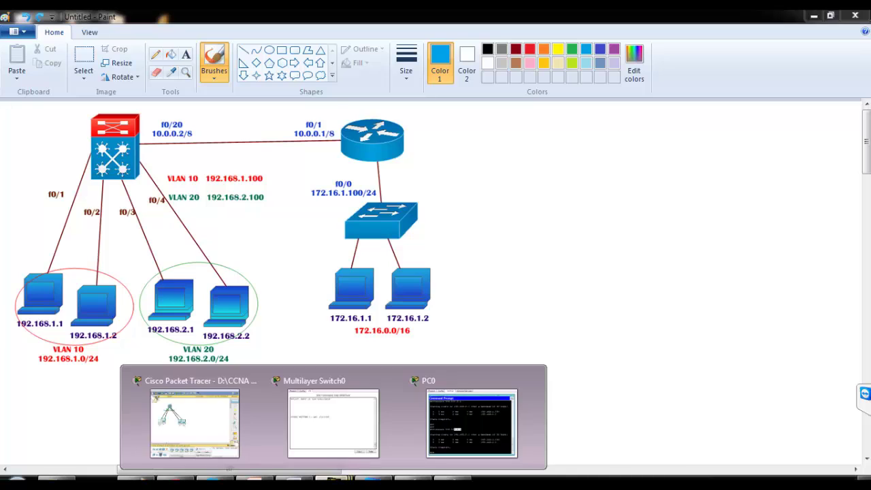
left_click(235, 439)
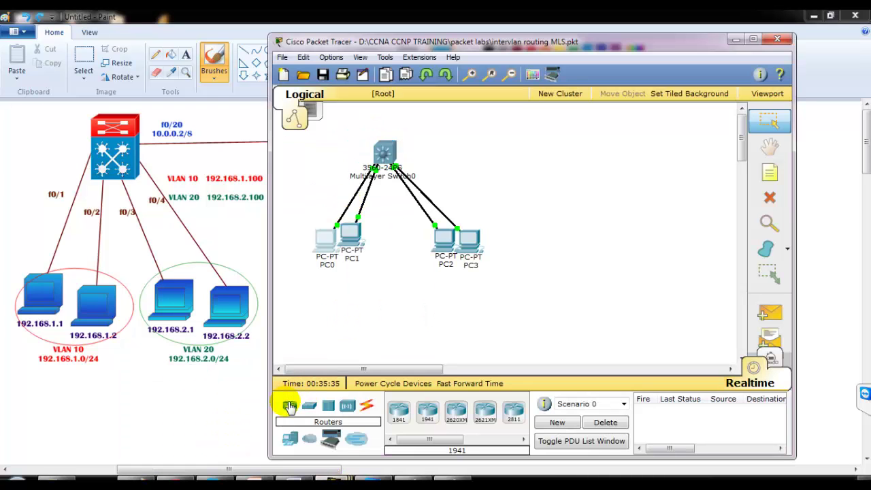
left_click_drag(485, 412, 544, 144)
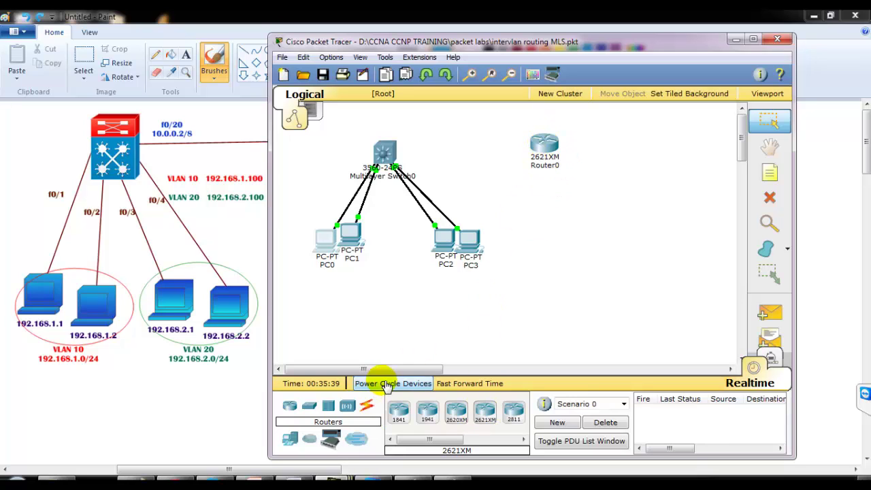
left_click(307, 406)
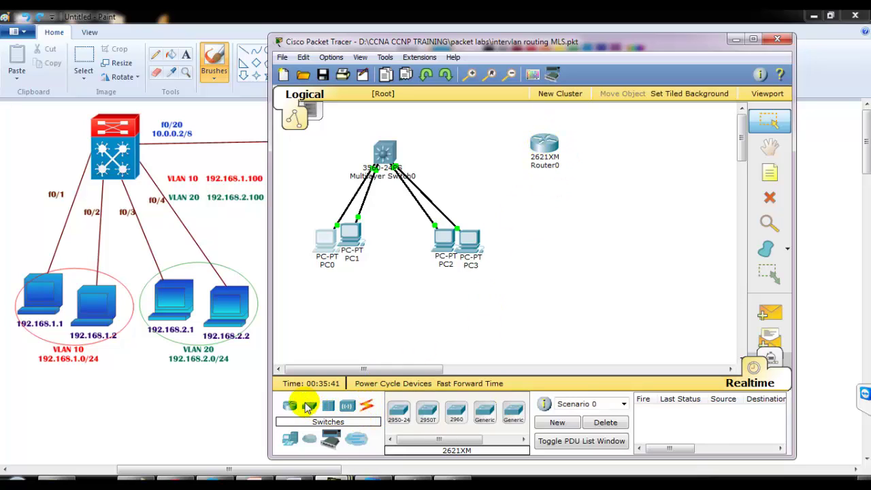
left_click_drag(427, 412, 568, 206)
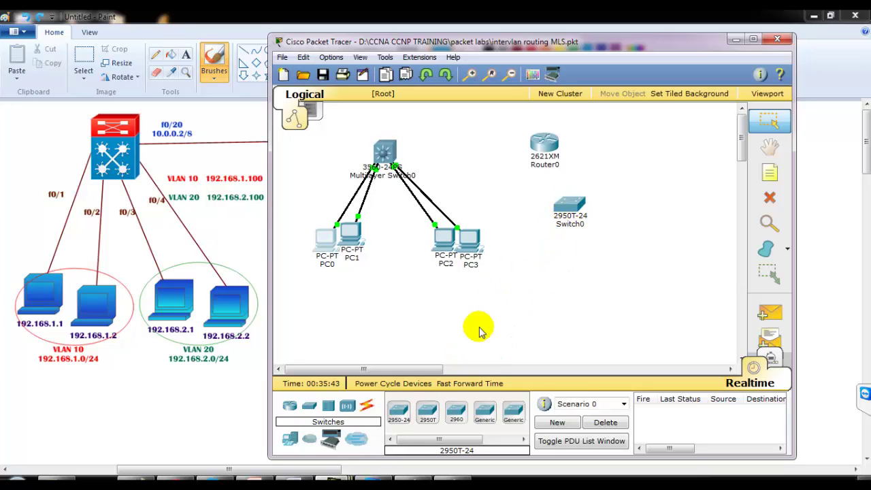
left_click_drag(290, 438, 548, 260)
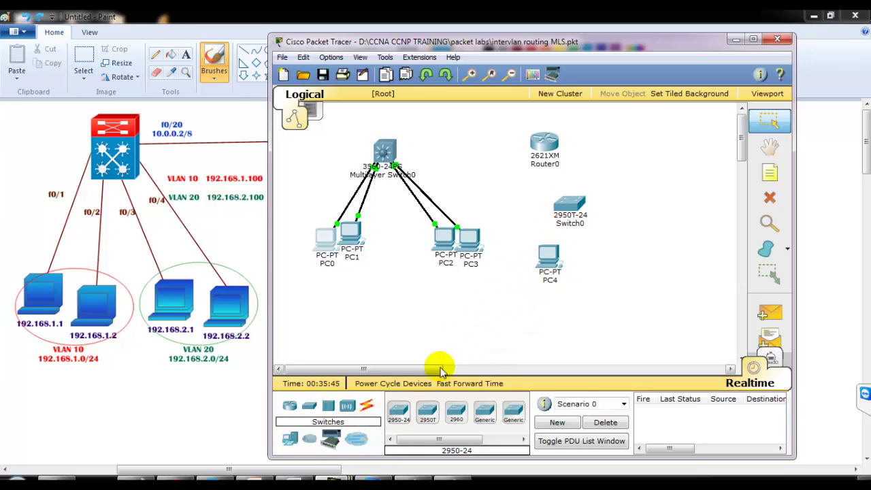
left_click_drag(290, 439, 589, 262)
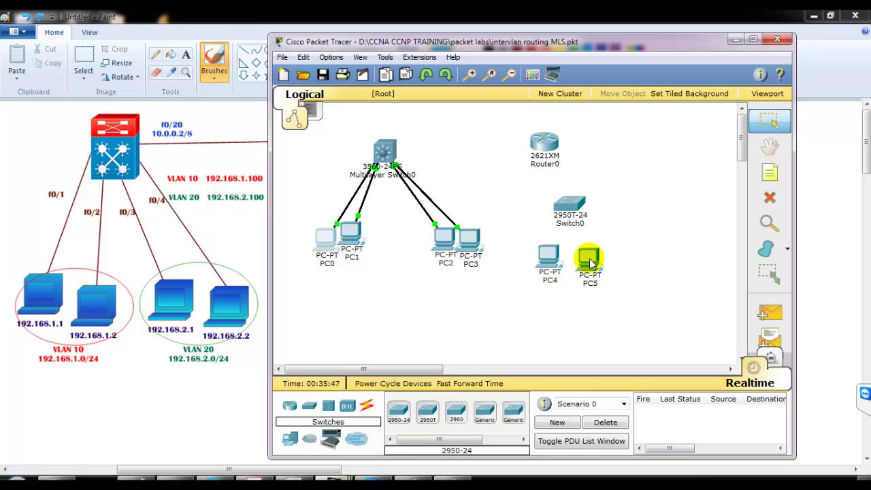
- Connect PC4 and PC5 to Switch0, and Switch0 to Router0, using automatically chosen connection types
left_click_drag(517, 45, 592, 45)
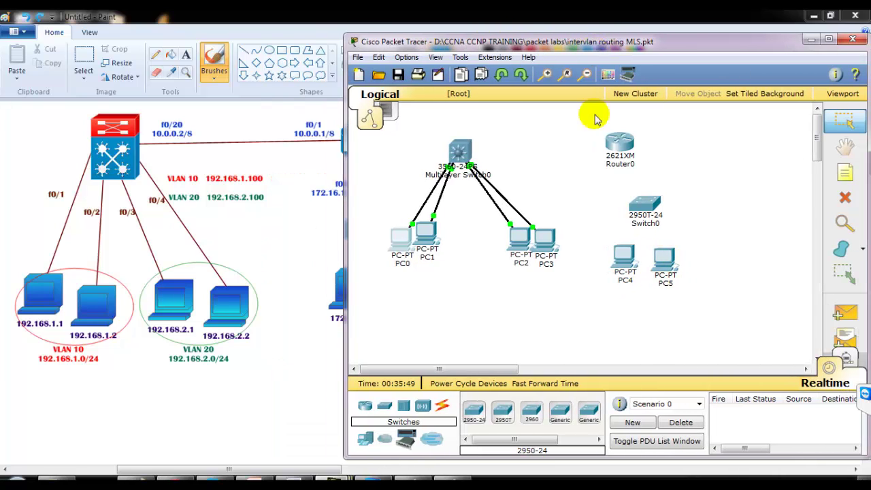
left_click(443, 405)
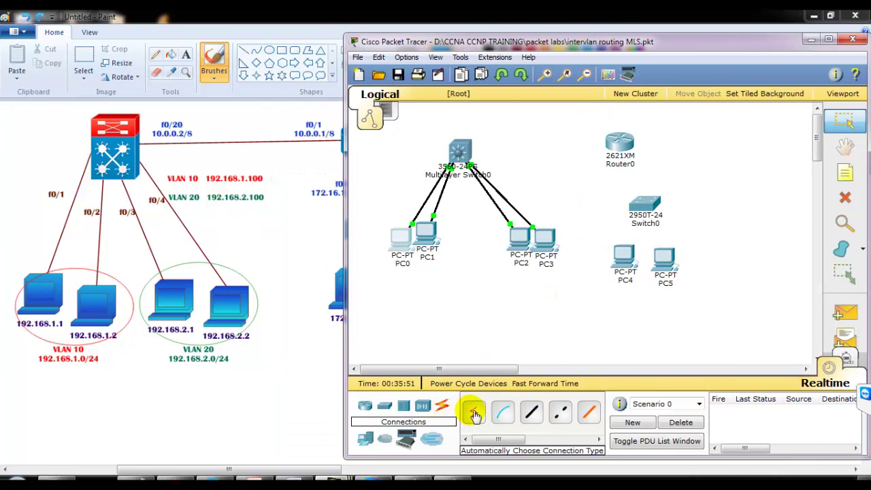
left_click(474, 411)
left_click(625, 254)
left_click(639, 212)
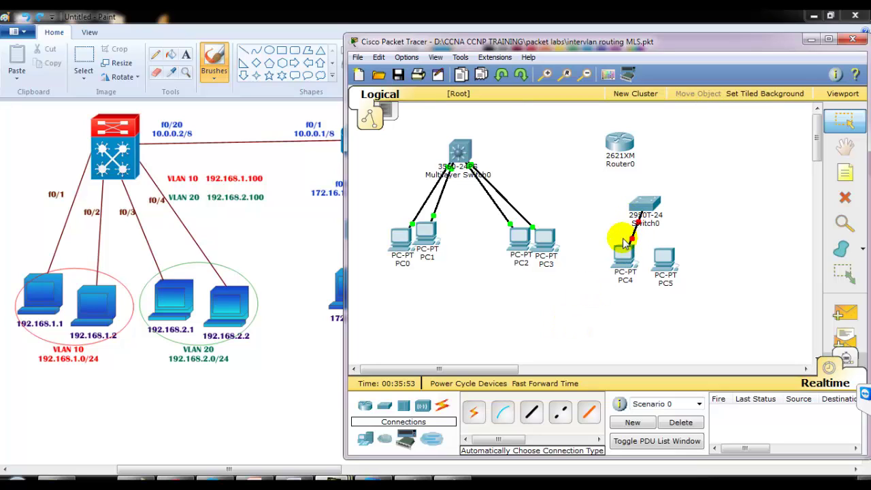
left_click(663, 253)
left_click(640, 207)
left_click(473, 411)
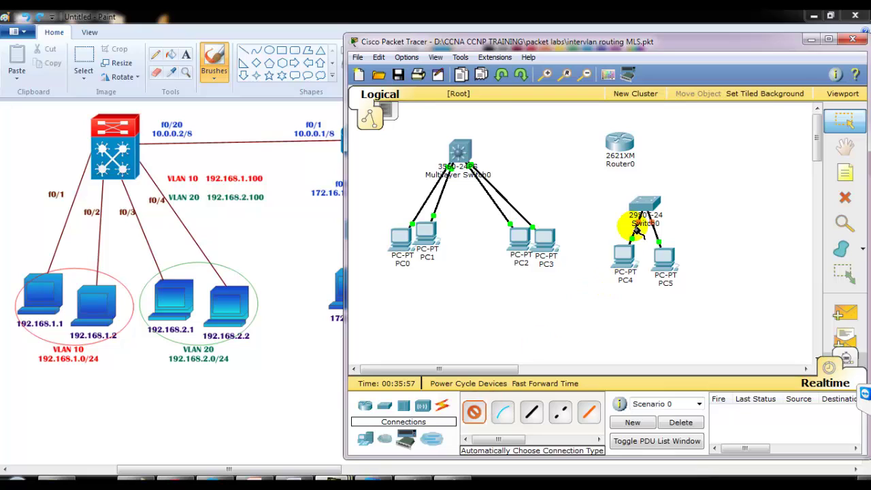
left_click(643, 206)
left_click(641, 156)
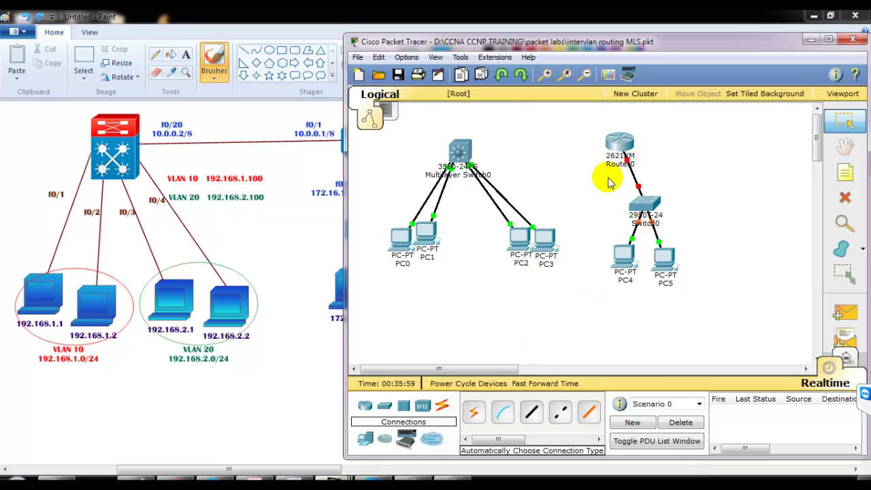
- Connect Router0's FastEthernet0/1 to Multilayer Switch0's FastEthernet0/20 with a copper straight-through cable
left_click(537, 419)
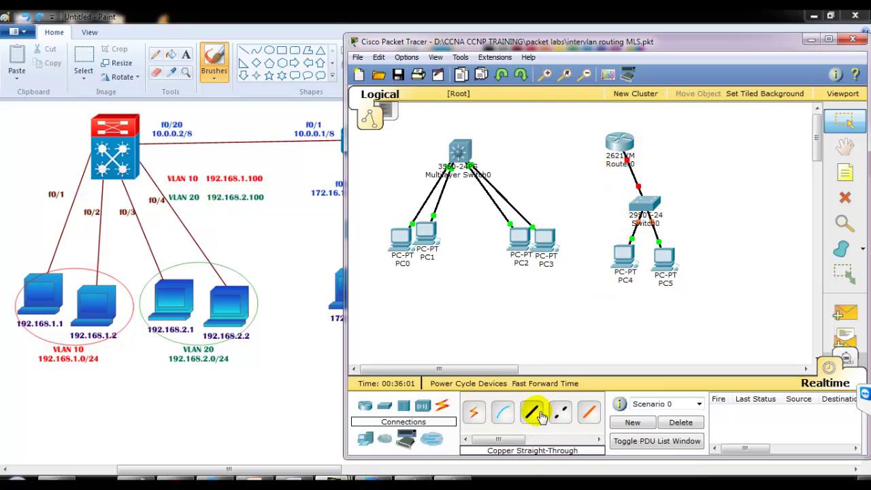
left_click(634, 139)
left_click(627, 145)
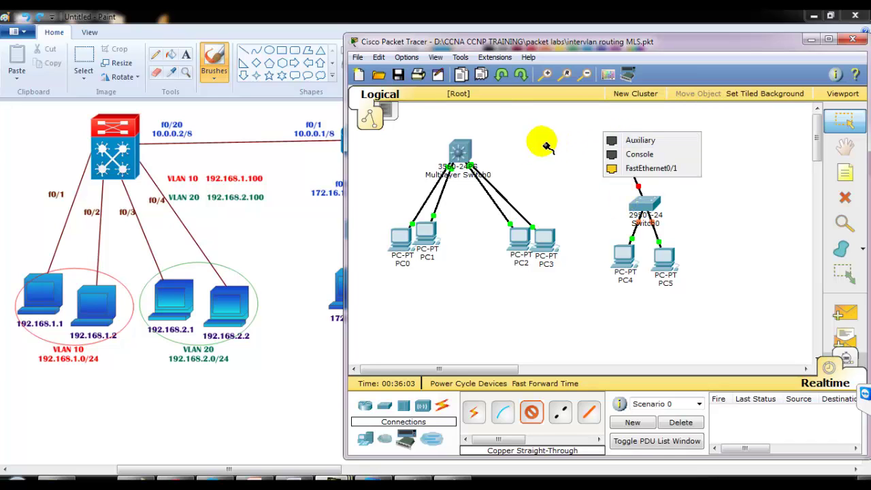
left_click(653, 168)
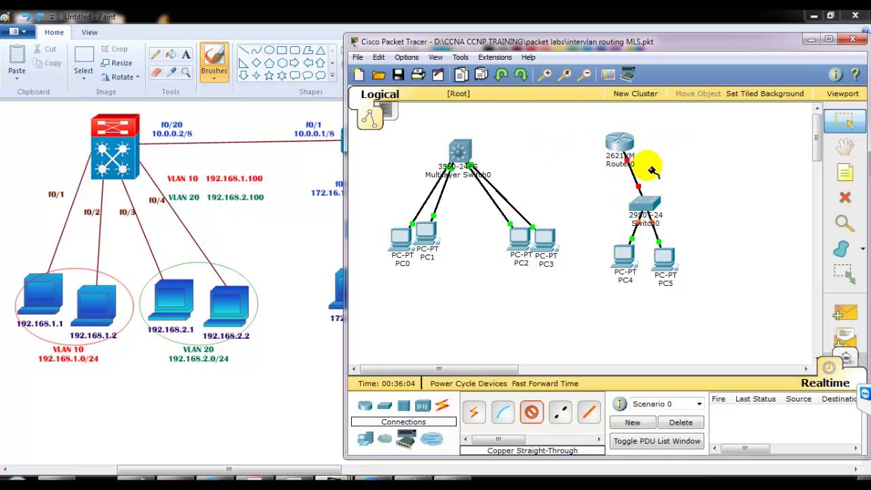
left_click(461, 145)
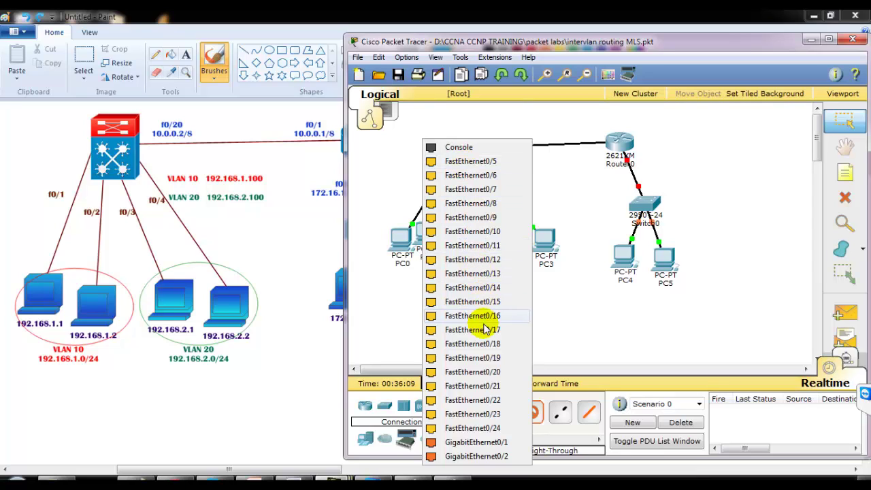
left_click(491, 374)
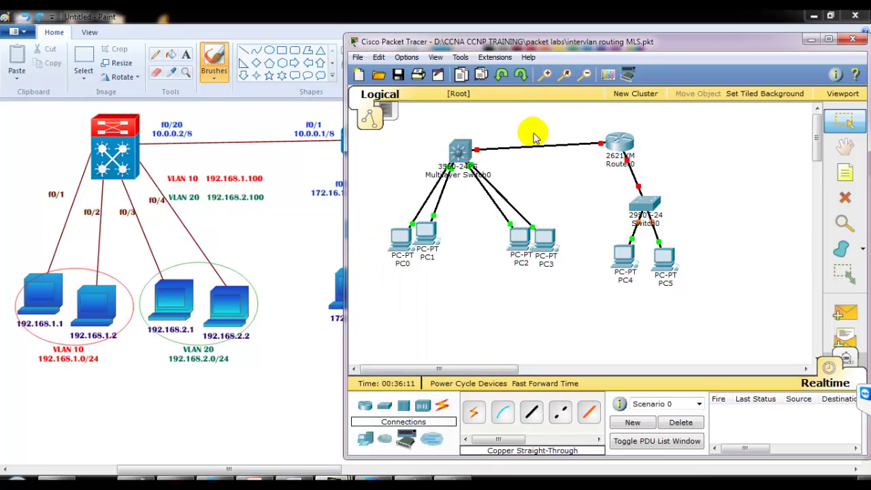
- Give PC4 the static IP address 172.16.1.1, subnet mask 255.255.0.0 and default gateway 172.16.1.100
mouse_move(467, 47)
left_mouse_down()
mouse_move(553, 55)
mouse_move(545, 56)
left_mouse_up()
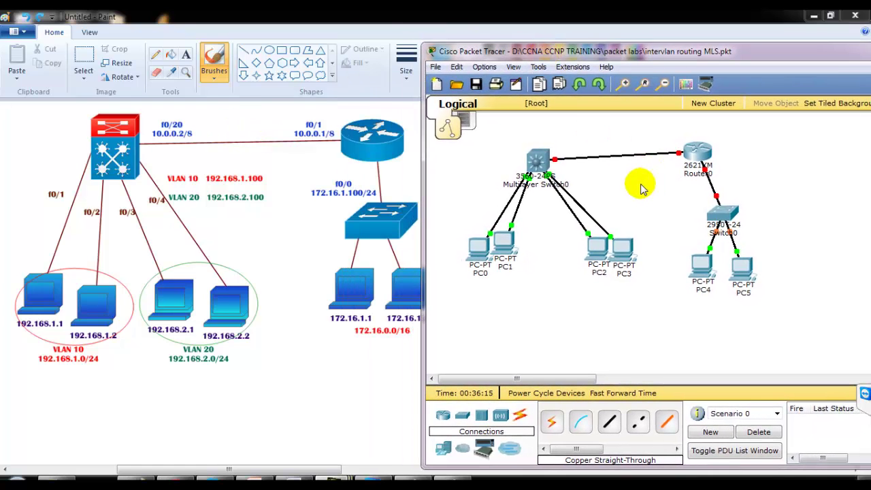
left_click_drag(750, 245, 684, 276)
left_click(696, 259)
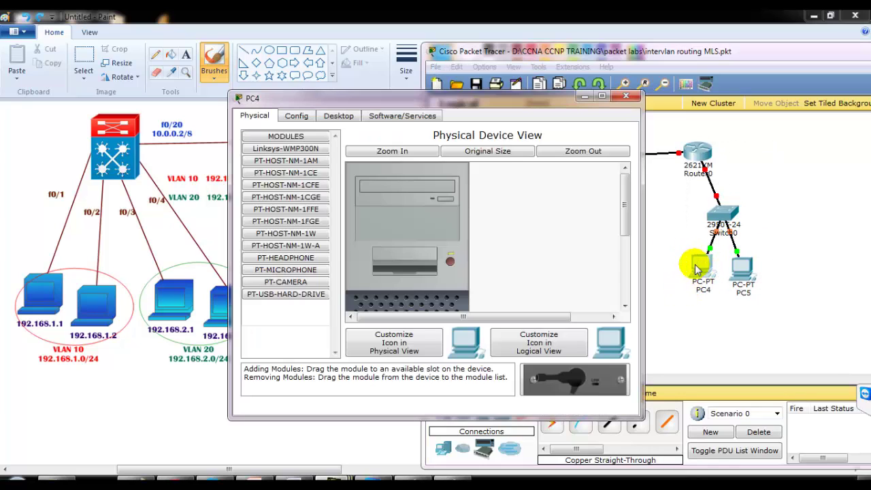
left_click(339, 115)
left_click(297, 175)
left_click(404, 209)
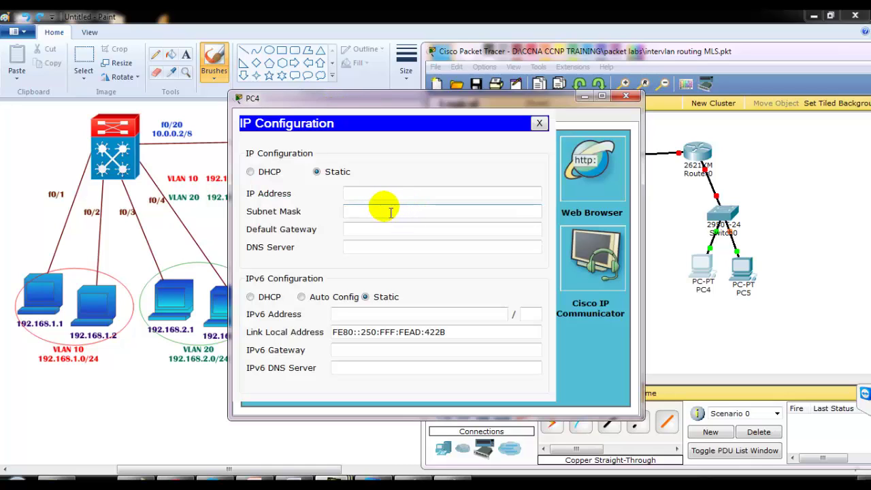
left_click(381, 195)
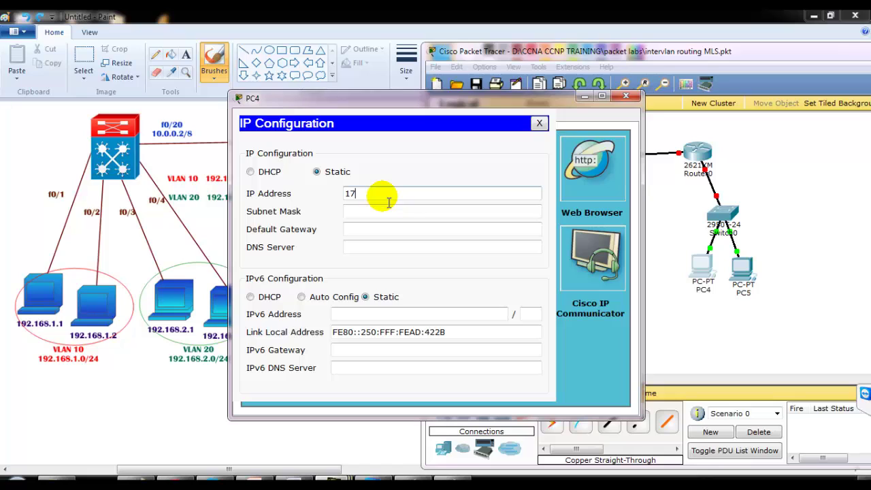
type("172.16.1.1")
key("Tab")
key("Tab")
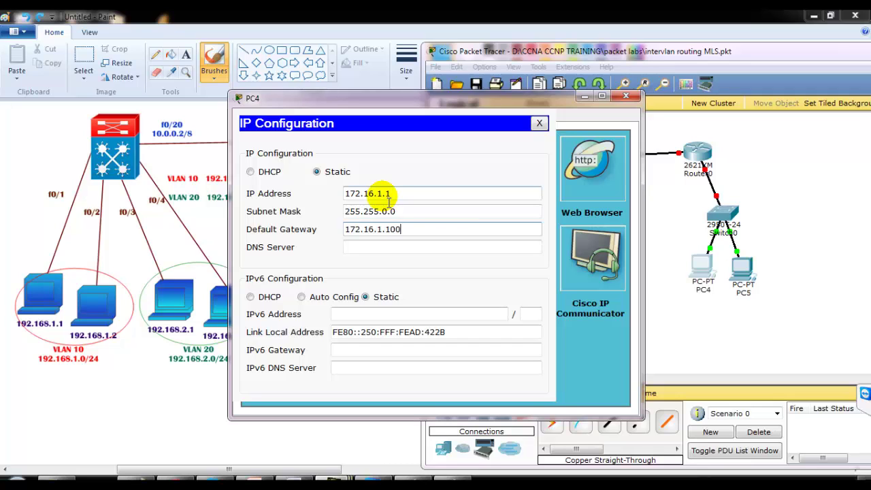
left_click(538, 123)
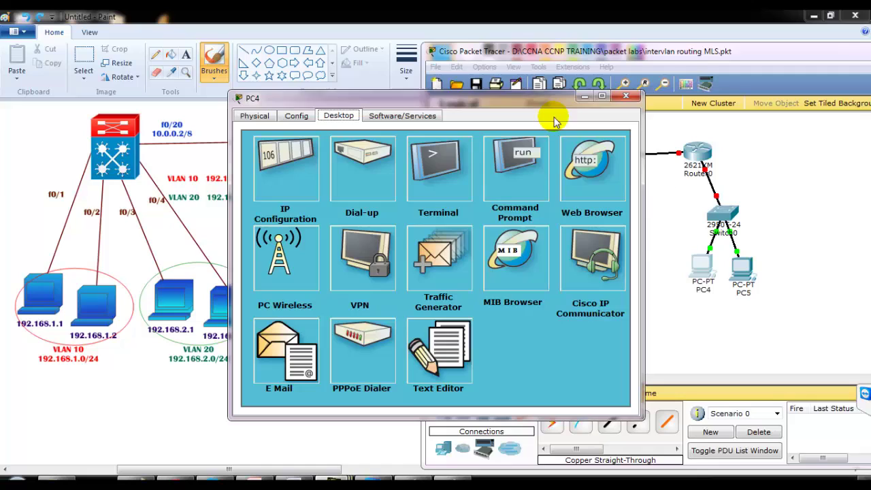
left_click(626, 99)
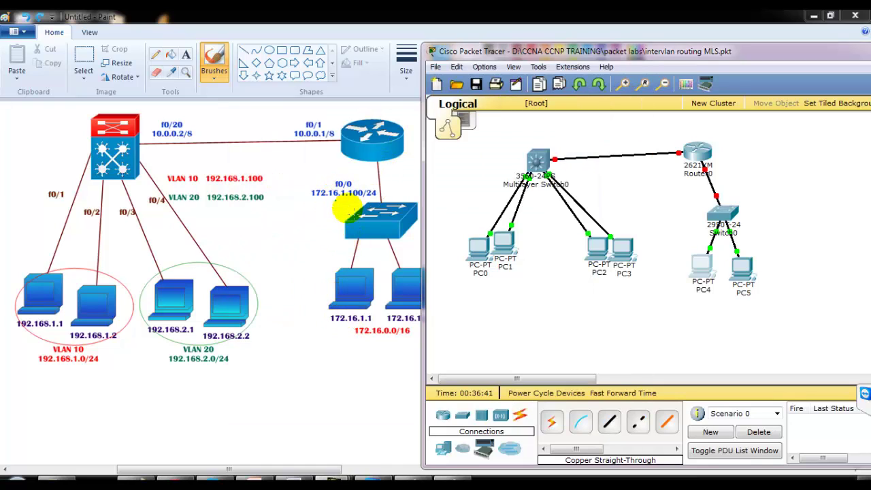
- Give PC5 the static IP address 172.16.1.2, subnet mask 255.255.0.0 and default gateway 172.16.1.100
left_click(724, 217)
left_click(742, 267)
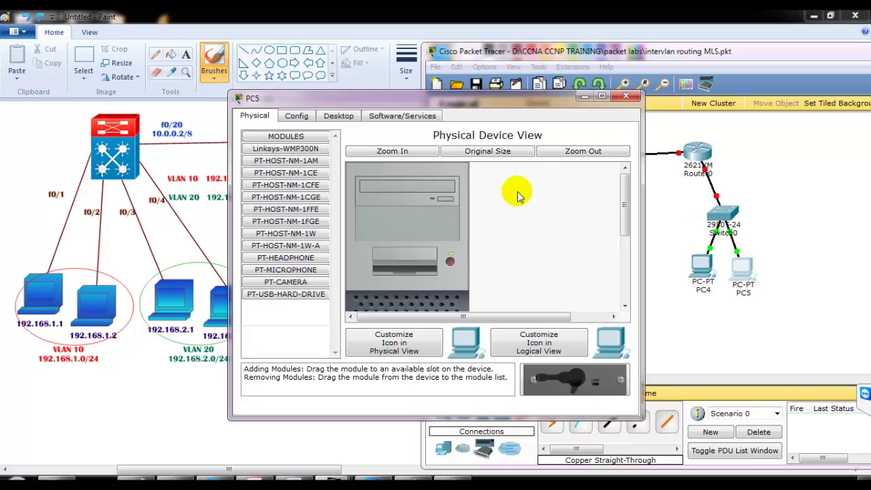
left_click_drag(381, 97, 581, 110)
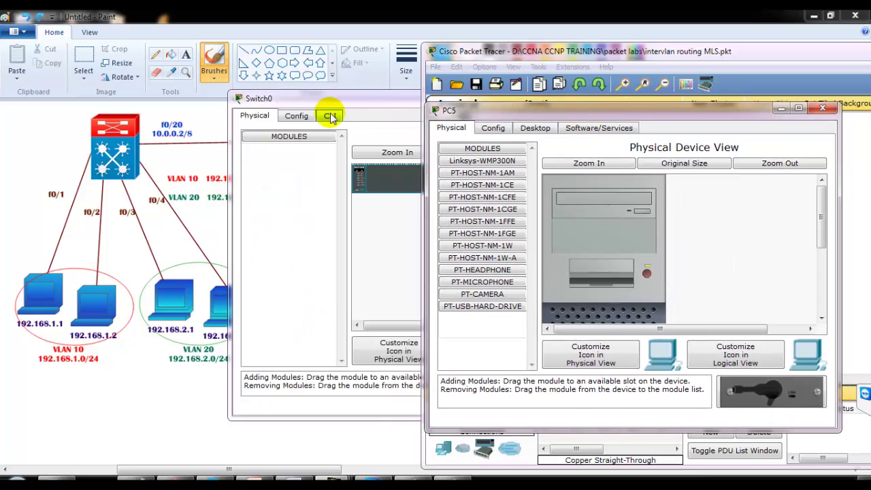
left_click(370, 107)
left_click(626, 97)
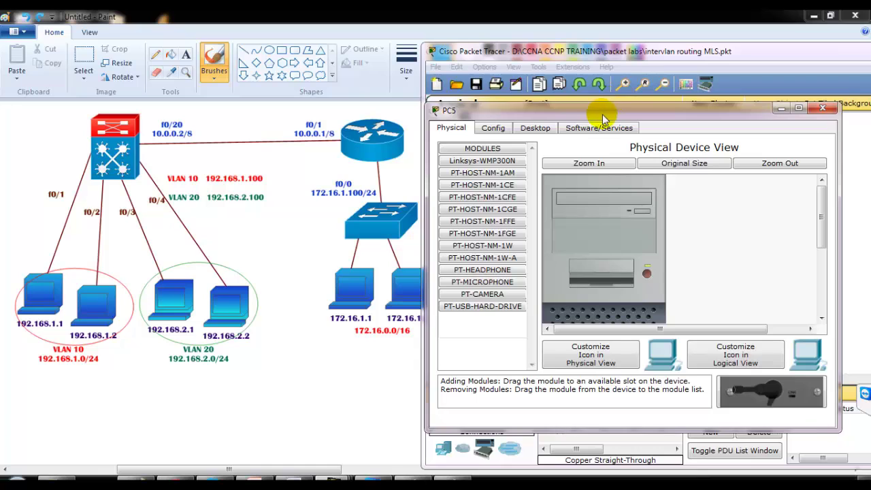
left_click_drag(602, 117, 607, 107)
left_click(540, 118)
left_click(504, 169)
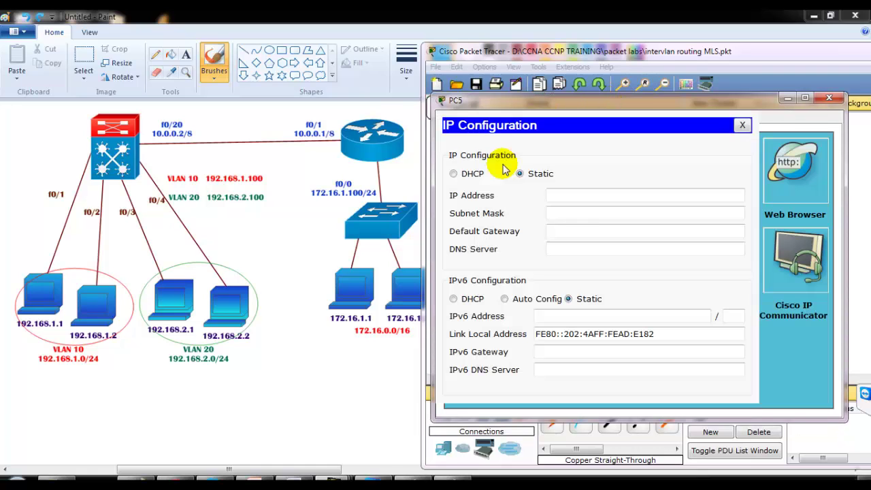
left_click(589, 195)
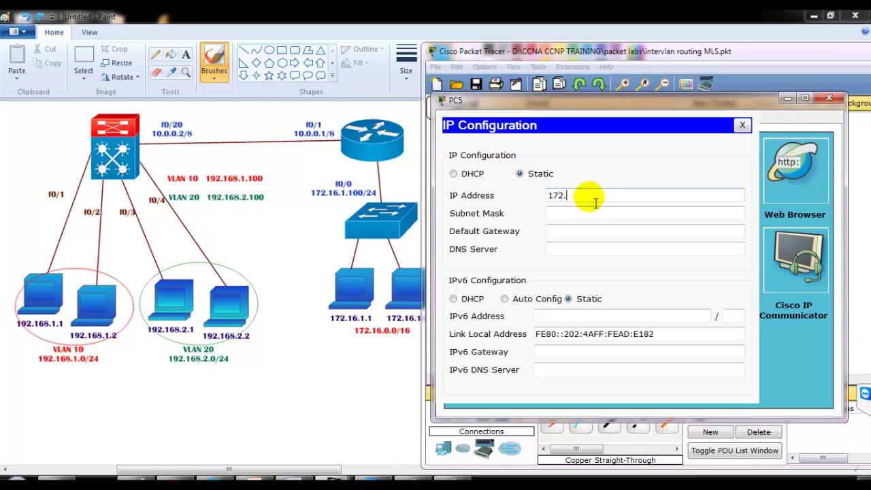
type("172.16.1.2")
key("Tab")
key("Tab")
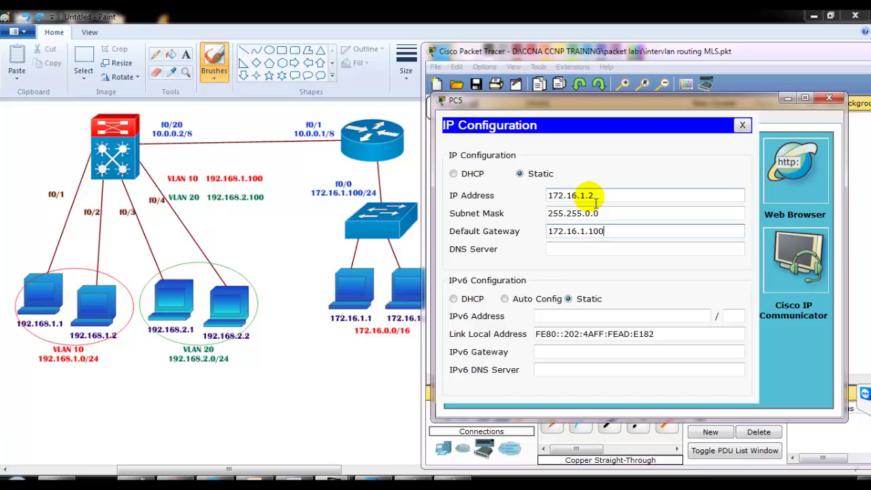
left_click(742, 125)
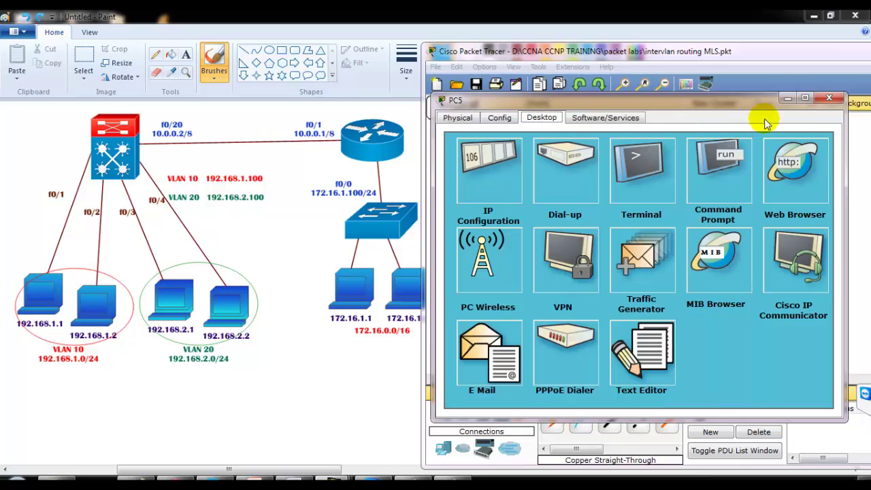
left_click(828, 100)
left_click_drag(781, 221, 694, 293)
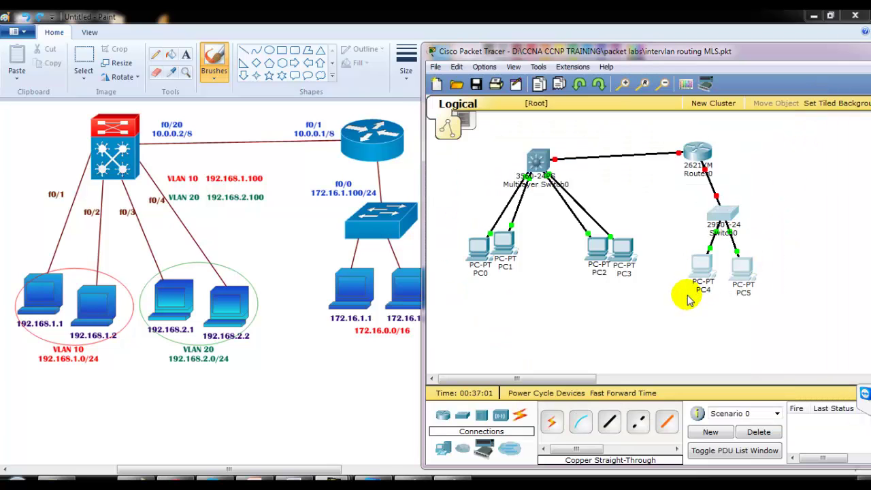
left_click(673, 233)
left_click_drag(690, 193, 738, 232)
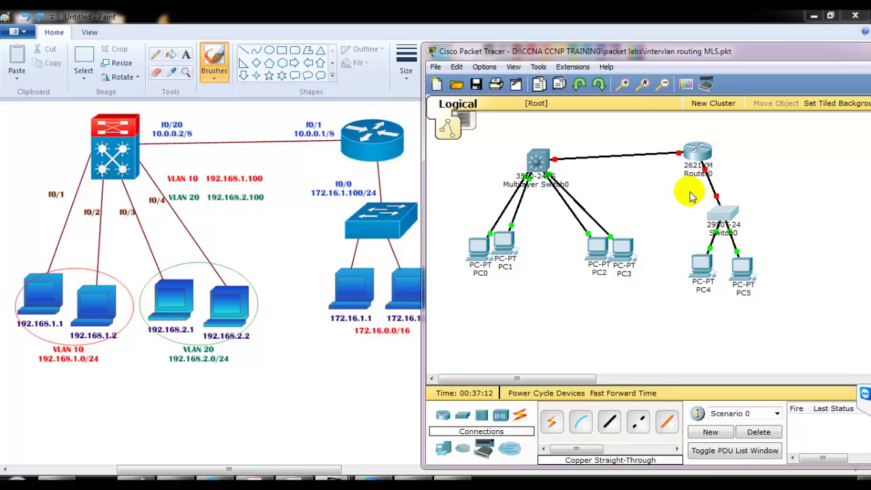
left_click_drag(689, 192, 778, 293)
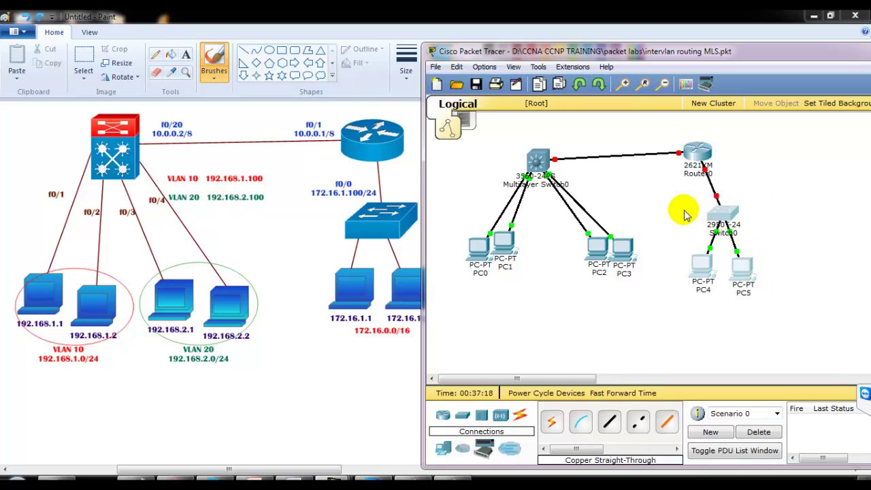
left_click_drag(474, 185, 632, 279)
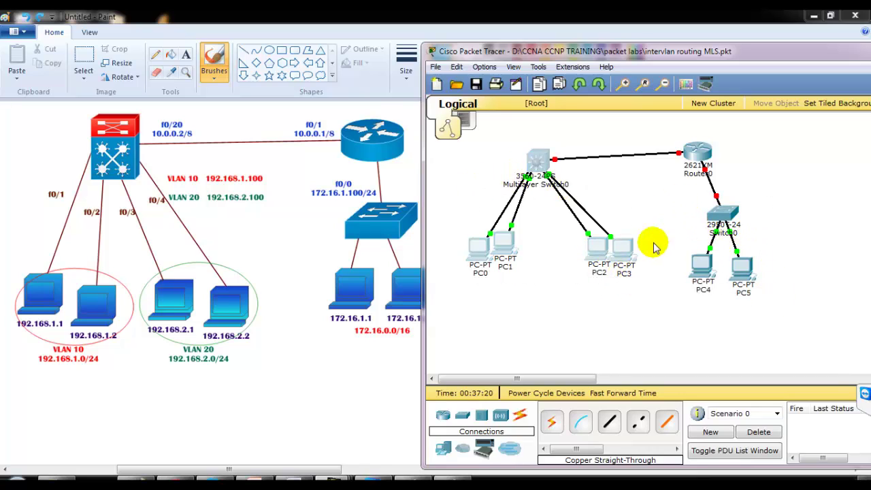
left_click_drag(676, 199, 772, 279)
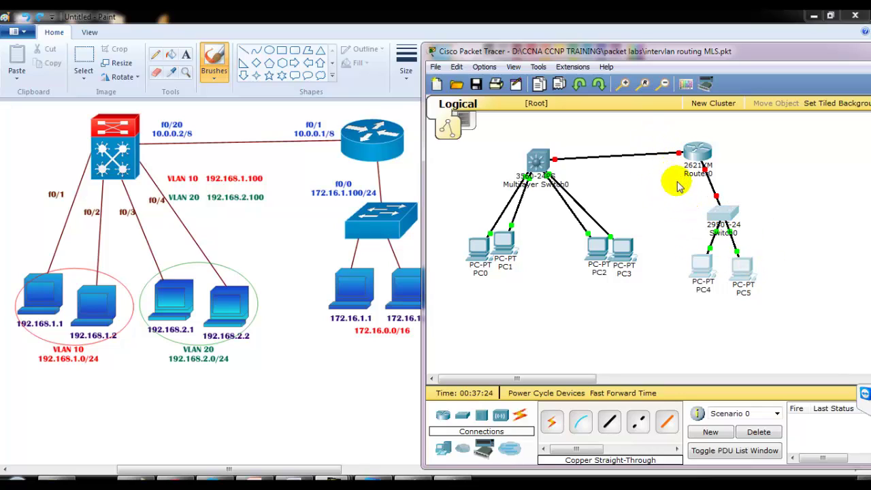
left_click_drag(699, 223, 783, 299)
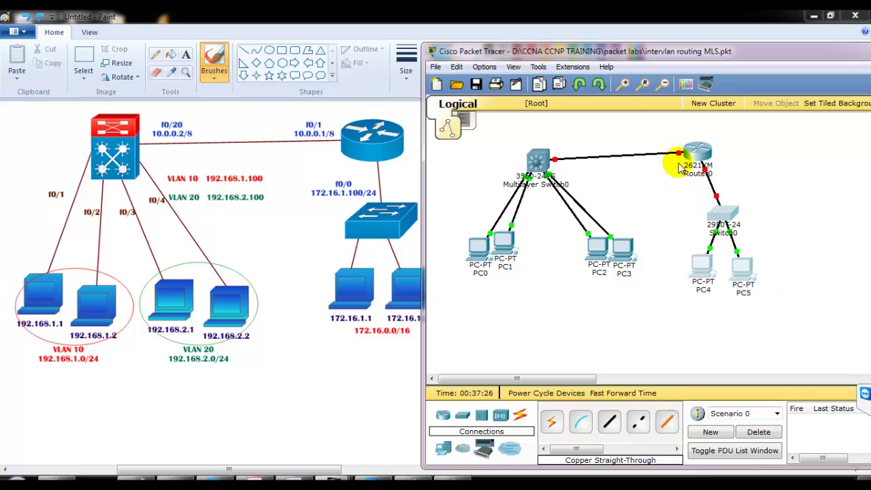
left_click_drag(685, 161, 700, 179)
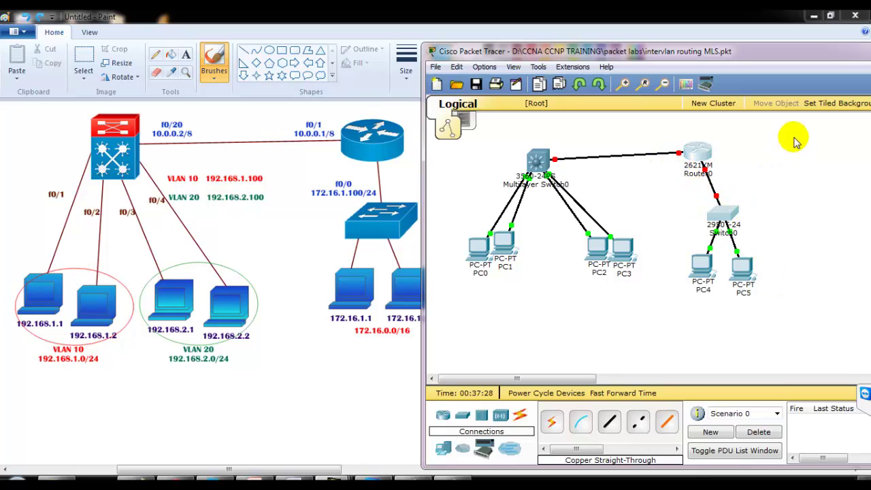
left_click_drag(793, 138, 687, 294)
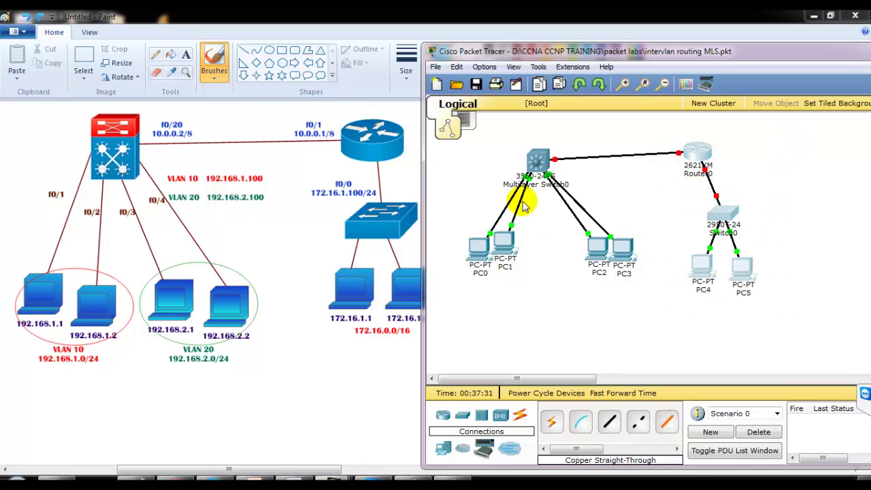
left_click_drag(474, 155, 614, 293)
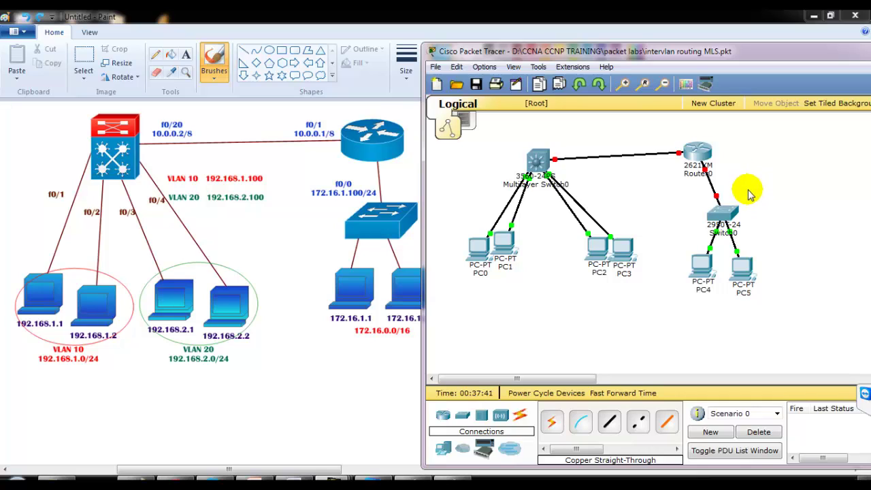
- Open Router0's command line and decline the initial configuration dialog
left_click(692, 156)
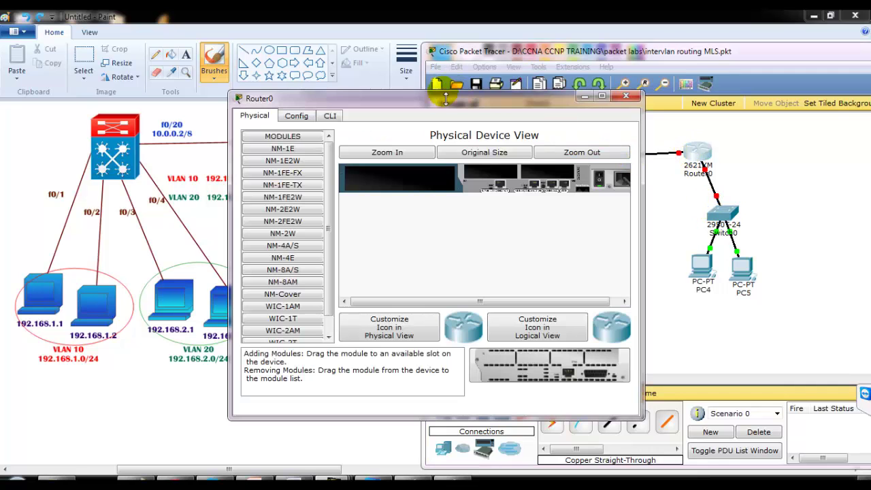
left_click_drag(457, 89, 648, 64)
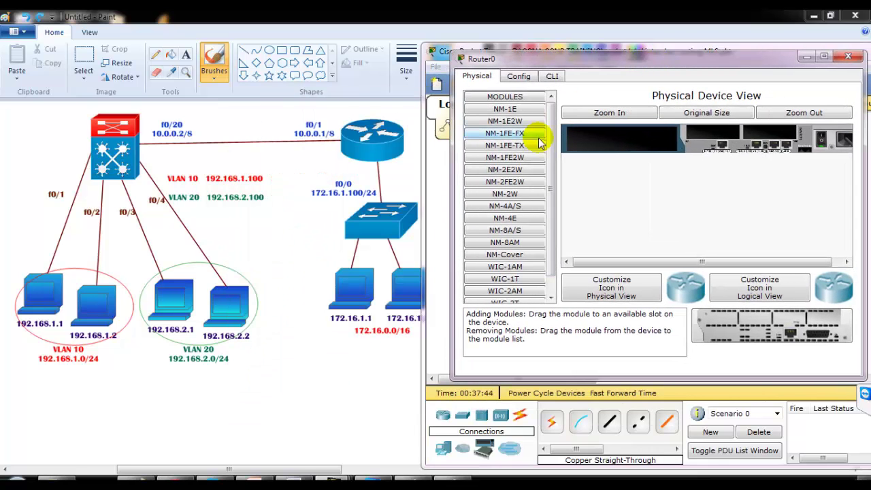
left_click(551, 76)
key("Return")
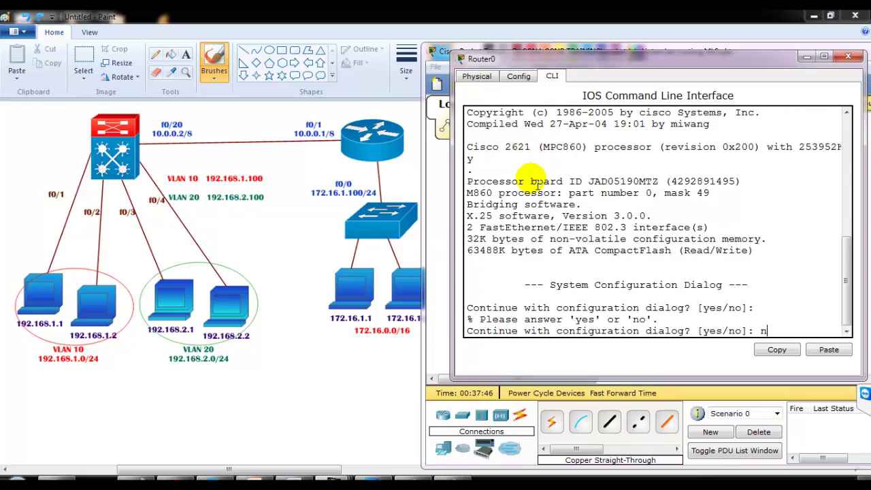
type("n")
key("Return")
type("em")
key("Return")
key("Return")
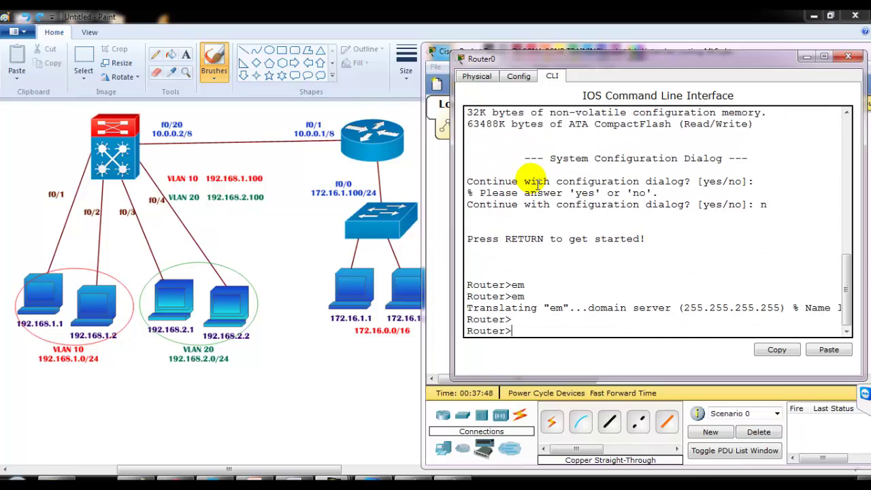
- Enter privileged mode and global configuration mode on Router0
type("en")
key("Tab")
key("Return")
type("conf t")
key("Return")
key("Return")
- Assign IP address 172.16.1.100 with subnet mask 255.255.255.0 to Router0's interface f0/0
type("ig)#int g")
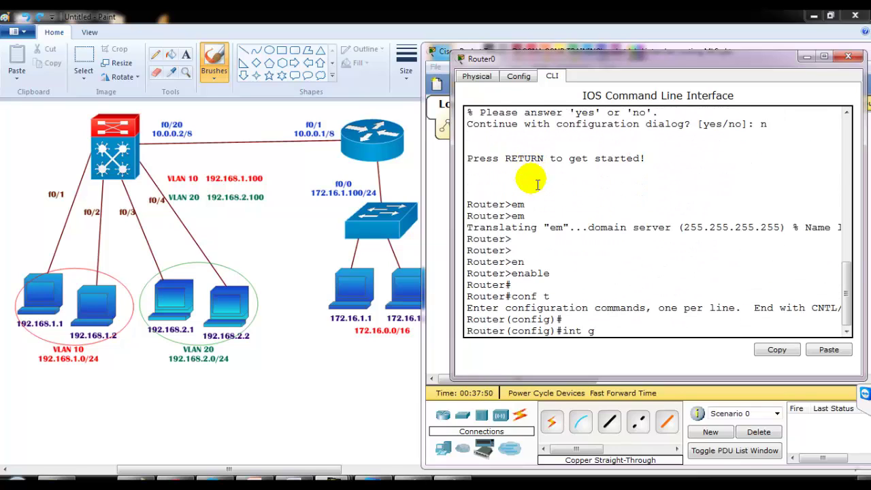
key("BackSpace")
key("BackSpace")
key("Return")
type("ip ad")
key("Tab")
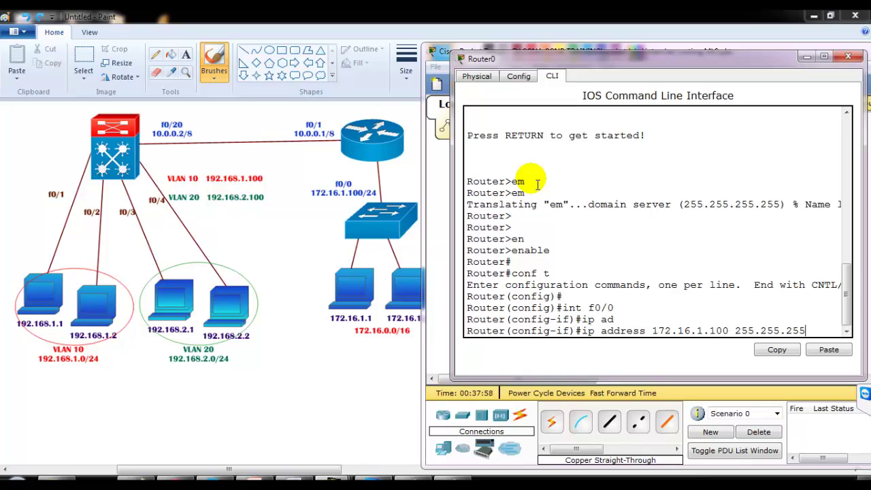
type("172.16.1.100 255.255.255.0")
key("Return")
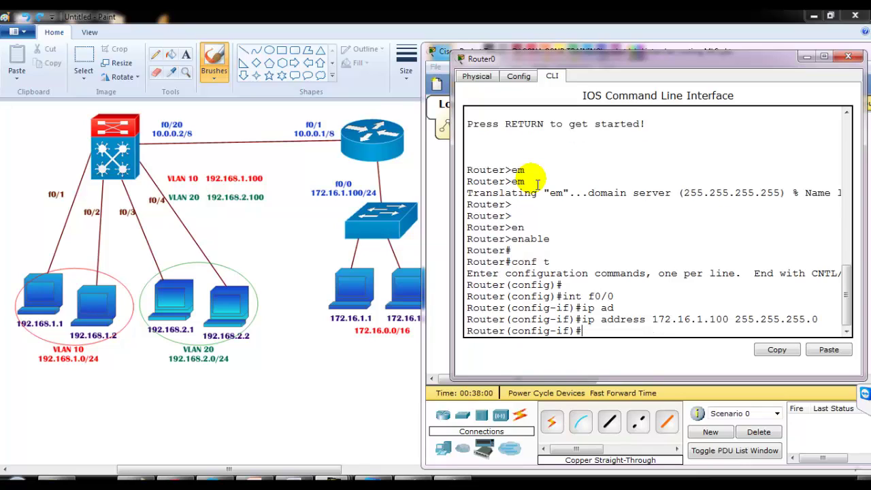
- Enable Router0's interface f0/0 with no shutdown and exit its interface configuration
type("nmo sh")
key("Return")
type("no sh")
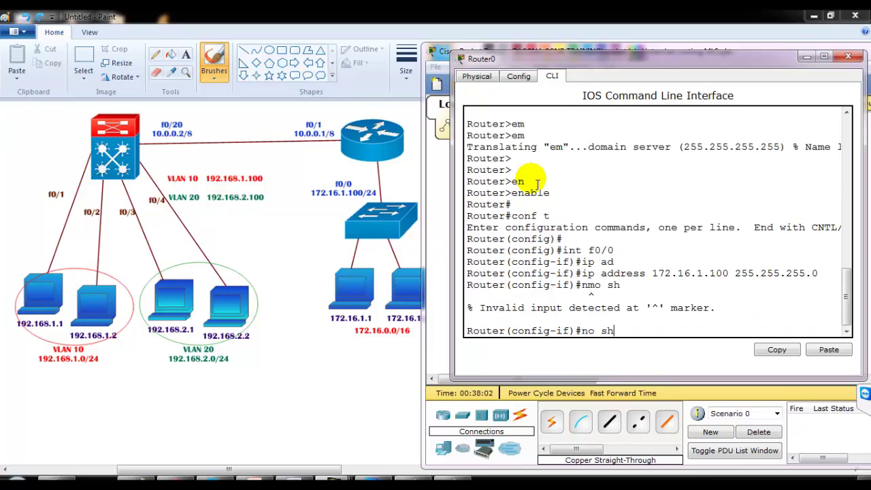
key("Return")
type("exit")
key("Return")
key("Return")
- Assign IP address 10.0.0.1 with subnet mask 255.0.0.0 to Router0's interface f0/1
type("int f0/1")
key("Return")
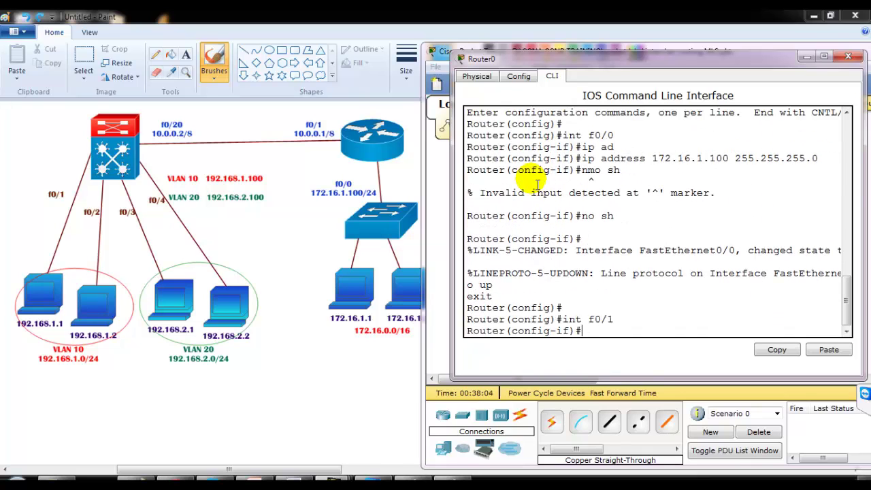
key("Return")
type("ip ad")
key("Tab")
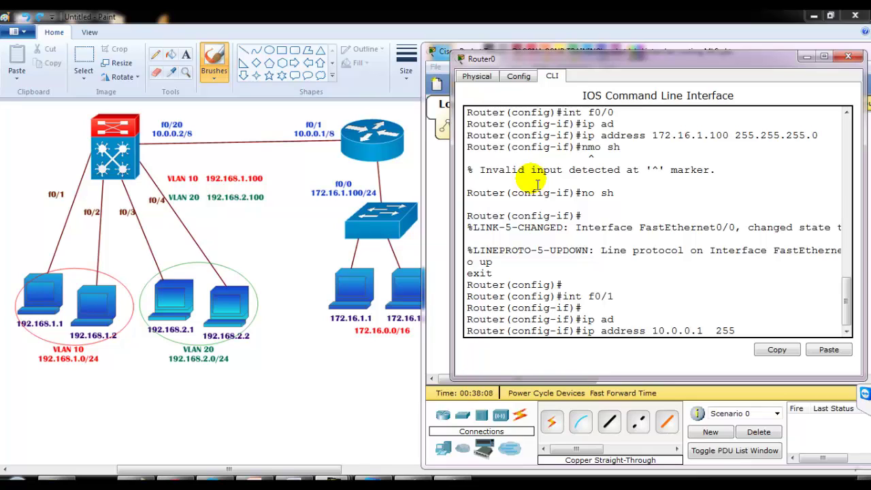
type("10.0.0.1  255.0.0.0")
key("Return")
- Enable Router0's interface f0/1 with no shutdown and end the configuration session
type("no s")
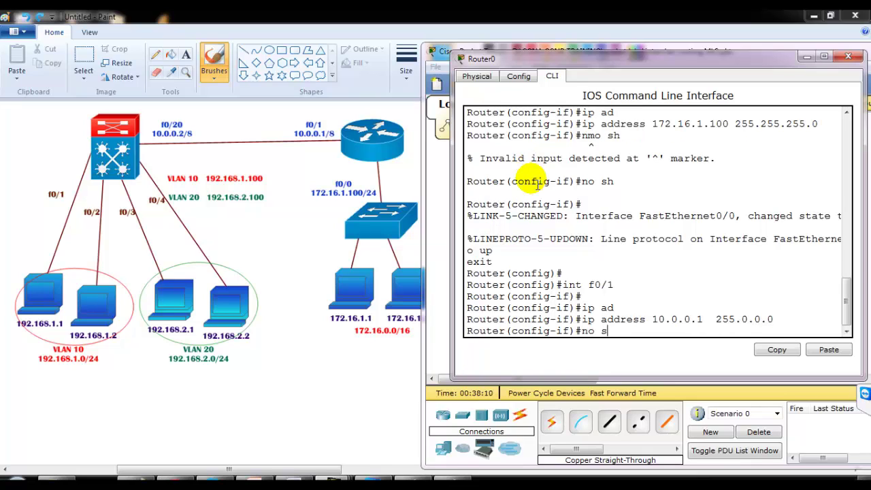
type("h")
key("Tab")
key("Return")
key("Return")
type("end")
key("Return")
key("Return")
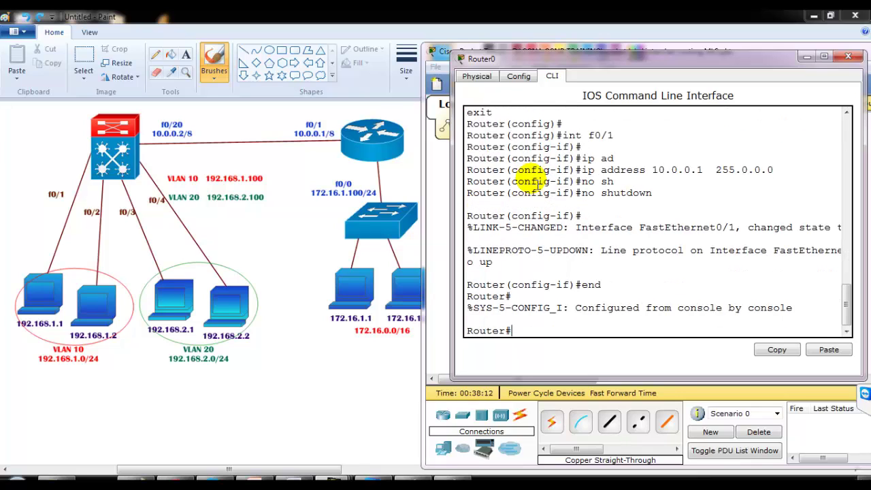
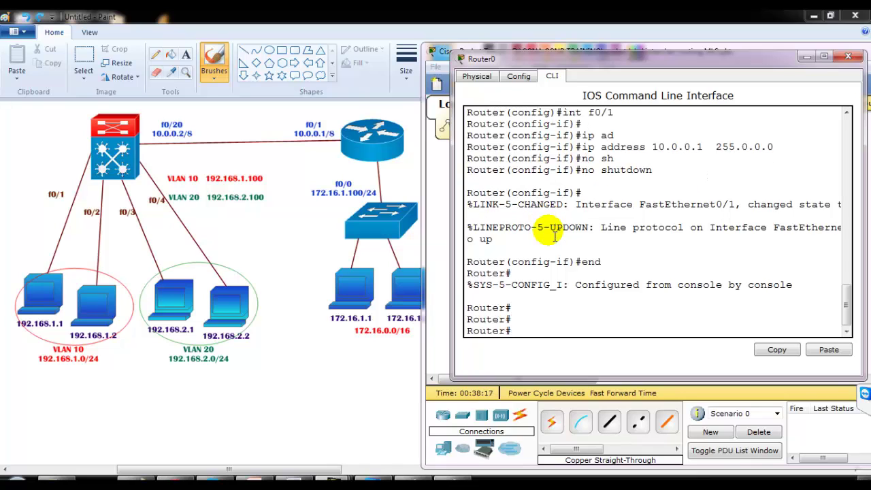
- Run sh ip int brief on Router0 and check the address and status of both FastEthernet interfaces
type("tbr")
key("Tab")
key("Return")
type("sh ip int ")
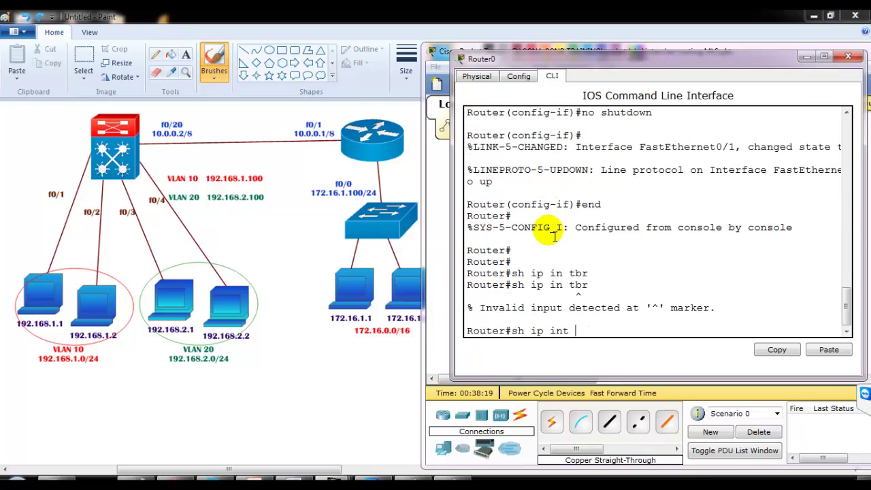
type("br")
key("Tab")
key("Return")
left_click_drag(543, 296, 689, 316)
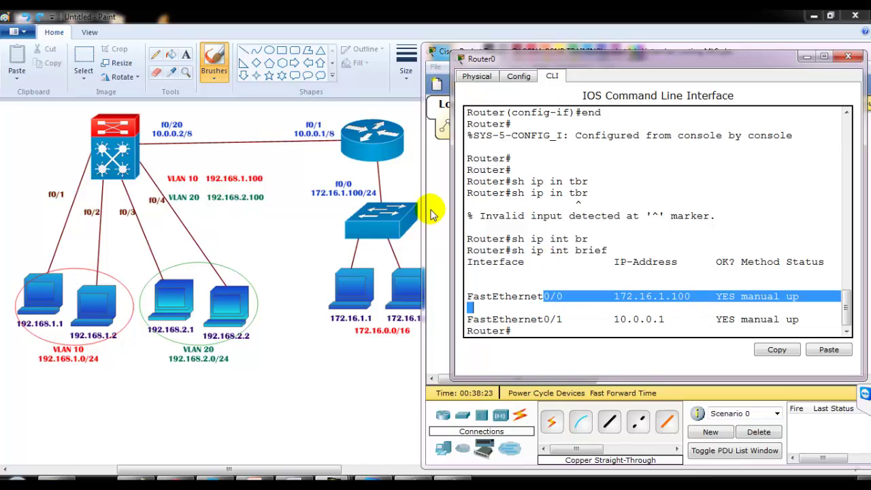
left_click_drag(467, 319, 646, 332)
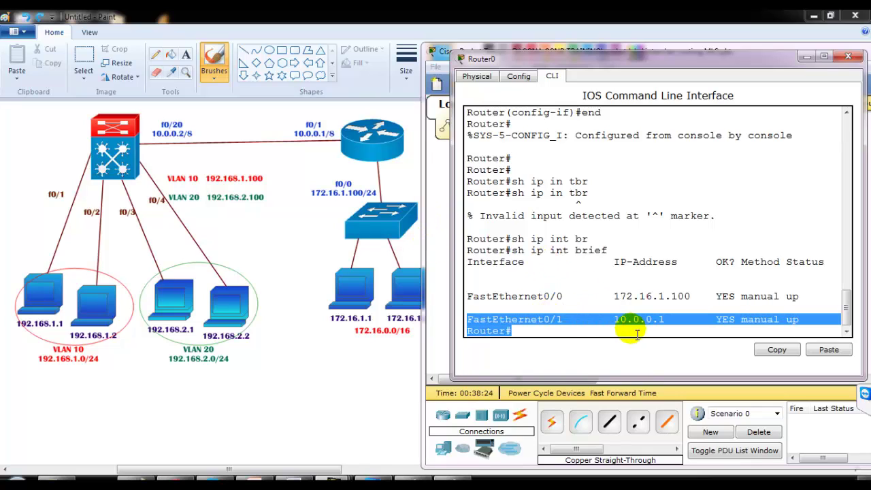
left_click(614, 306)
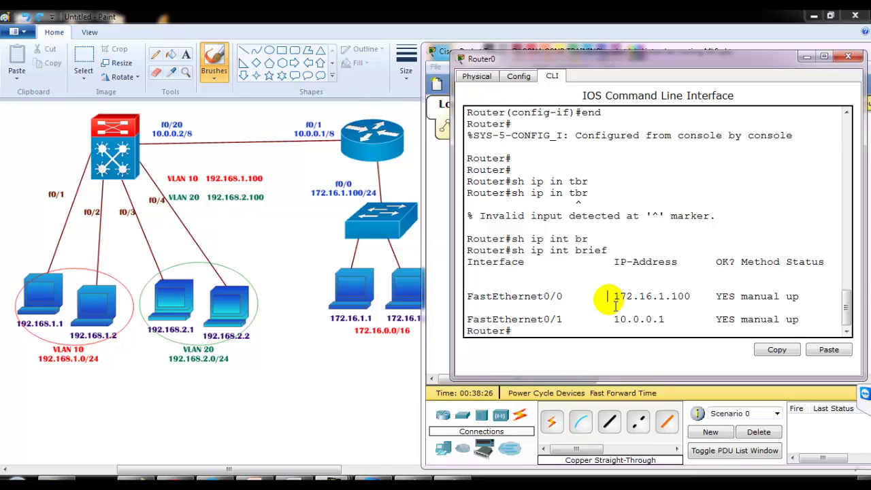
- Return to the topology and open Multilayer Switch0's command line
left_click(451, 194)
left_click_drag(660, 132, 758, 299)
left_click_drag(583, 141, 548, 170)
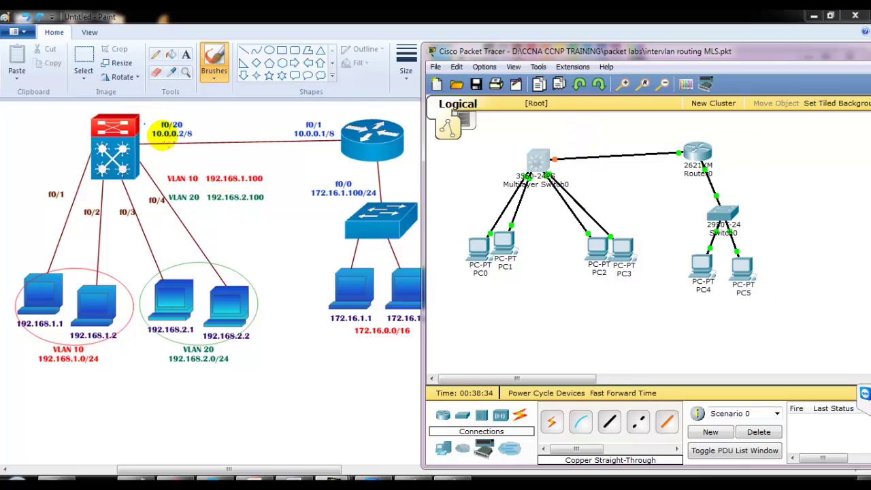
left_click(531, 160)
left_click_drag(478, 108, 566, 100)
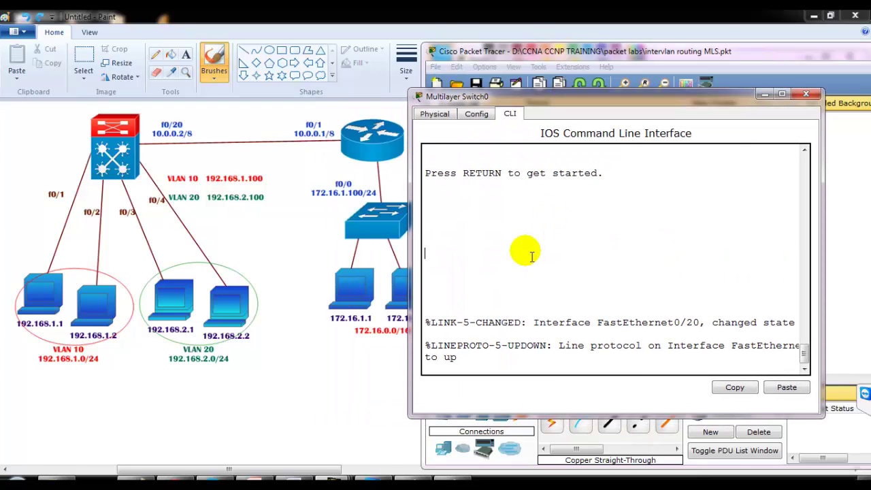
- Enter privileged and global configuration mode on Multilayer Switch0 and select interface f0/20
key("Return")
type("en")
key("Tab")
key("Return")
key("Return")
type("conf t")
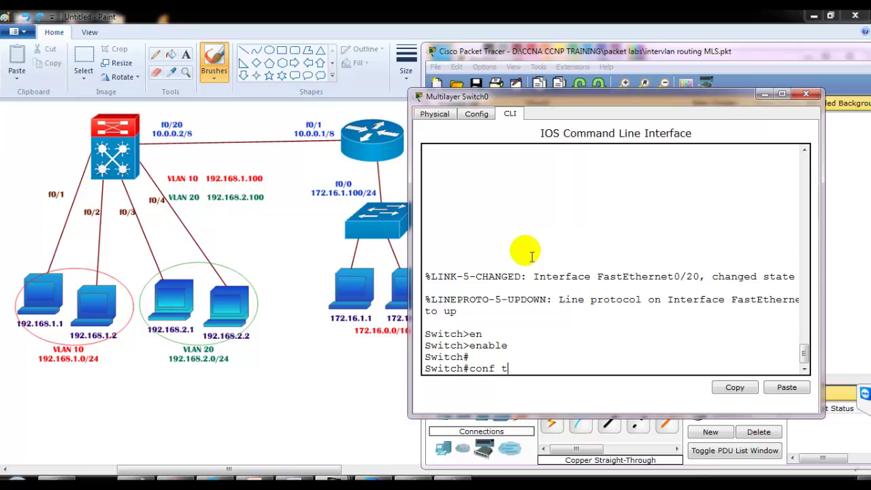
key("Return")
key("Return")
type("int f0/2")
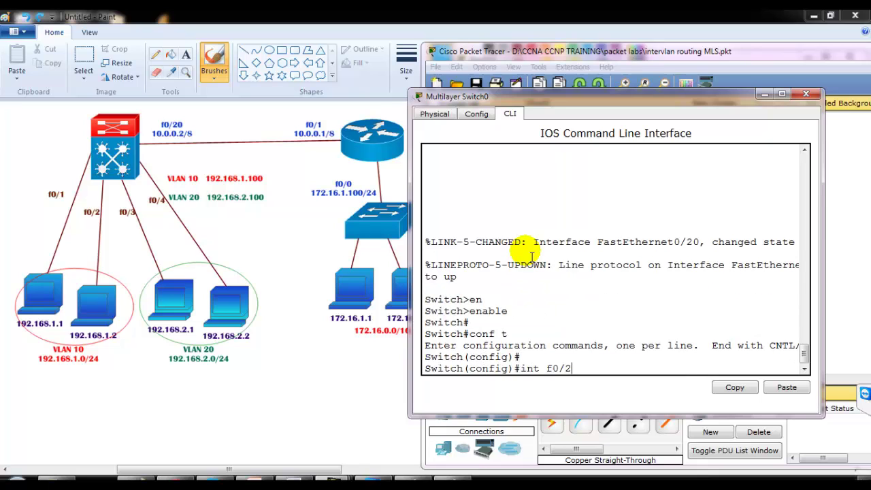
type("0")
key("Return")
- Try to assign IP address 10.0.0.2 with mask 255.0.0.0 to interface f0/20 and examine the command's response
type("ip ad")
key("Tab")
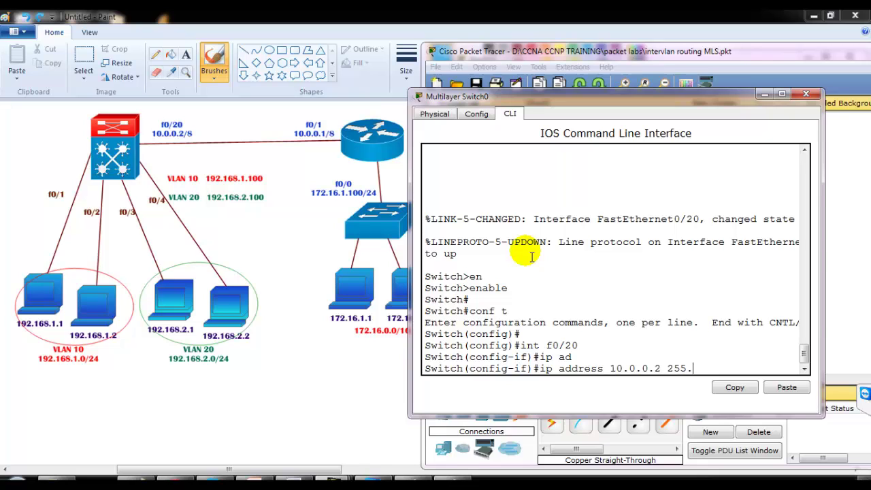
key("Return")
key("Return")
key("Return")
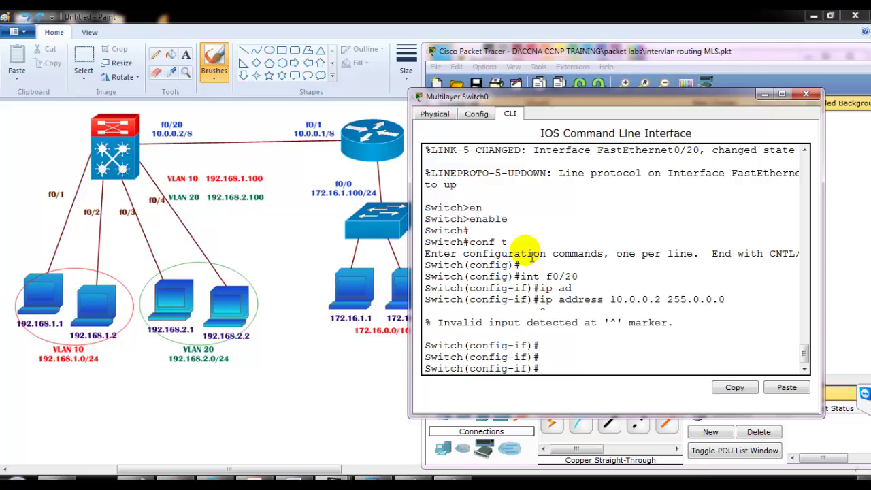
triple_click(537, 299)
left_click(574, 322)
left_click_drag(439, 323, 660, 354)
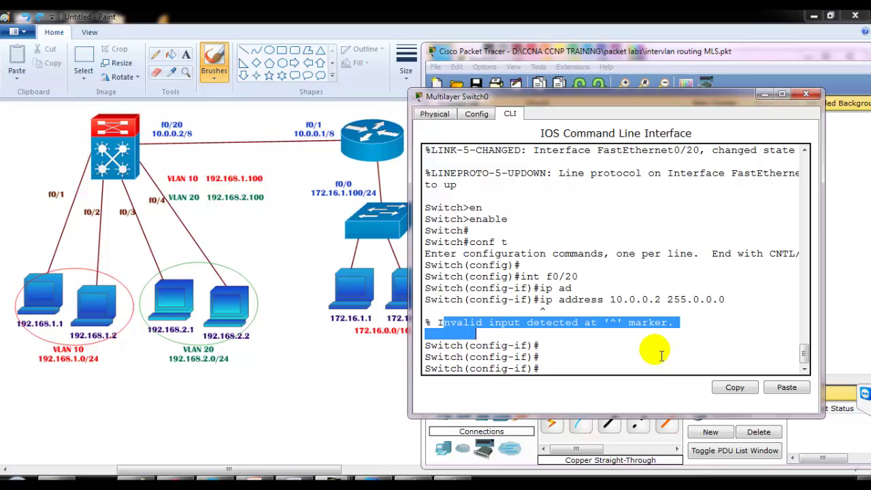
left_click_drag(726, 300, 534, 300)
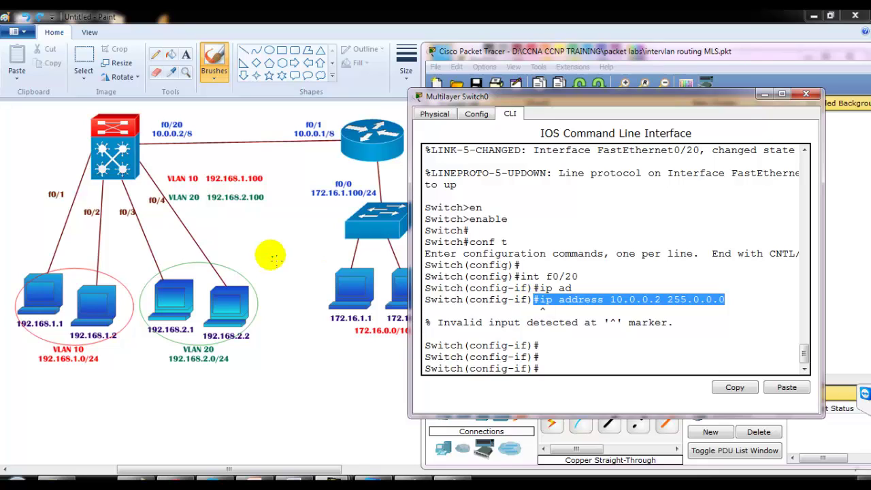
- Switch to the Paint diagram, circle the f0/20 label in dark red, and draw an arrow from it to the note "L2 Port → MAC"
left_click(285, 214)
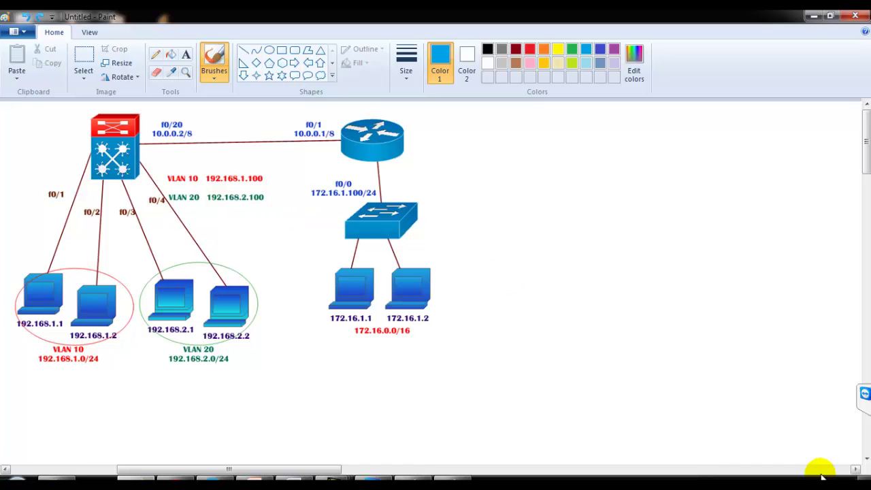
left_click_drag(154, 291, 182, 280)
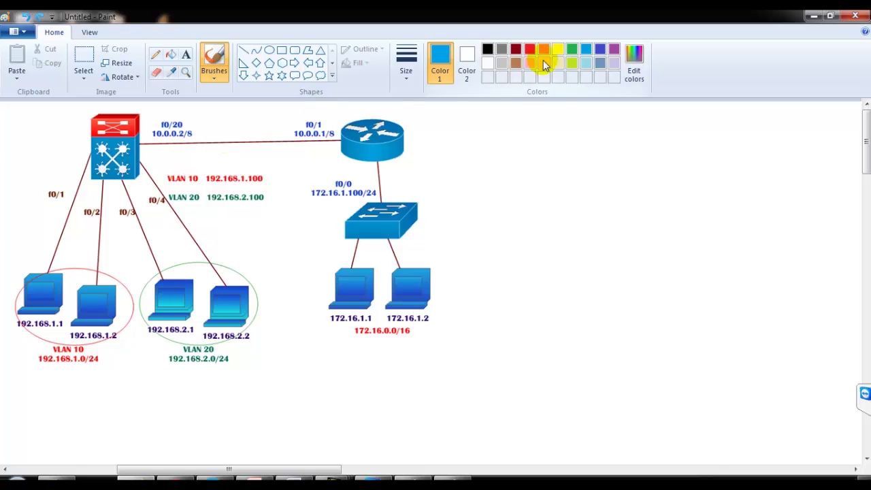
left_click(515, 49)
mouse_move(195, 130)
left_mouse_down()
mouse_move(190, 109)
mouse_move(192, 143)
mouse_move(515, 139)
mouse_move(516, 130)
mouse_move(522, 144)
mouse_move(563, 136)
mouse_move(564, 146)
mouse_move(589, 141)
mouse_move(591, 151)
mouse_move(610, 140)
mouse_move(728, 148)
left_mouse_up()
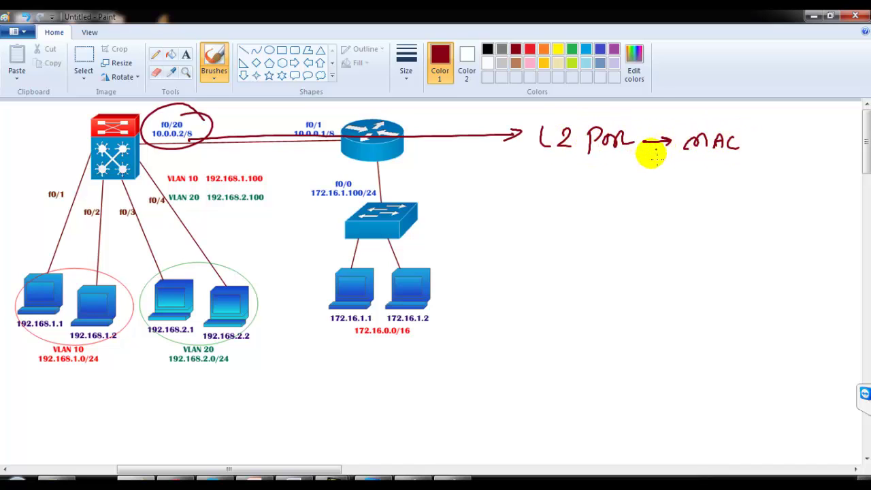
- Underline the L2 Port note in green and draw an arrow from f0/20 to the notes "L3 port", "int f0/20", "No switchport" and "ip add"
left_click(572, 49)
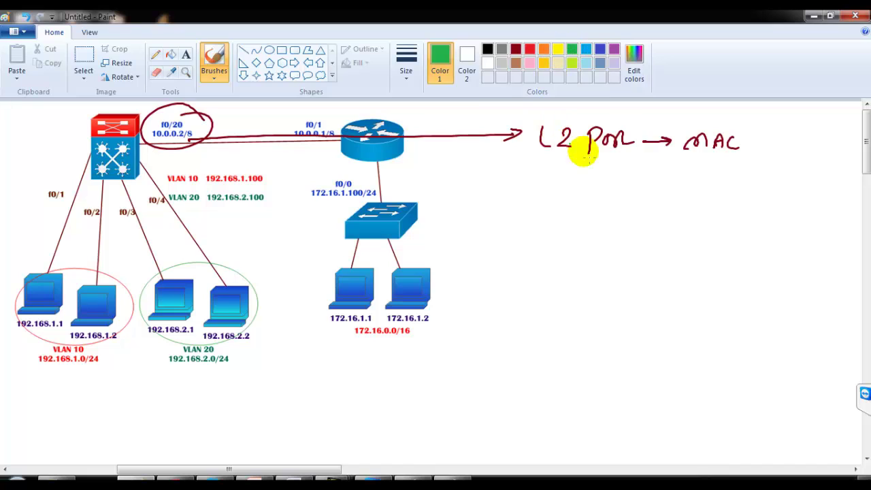
left_click_drag(547, 159, 636, 160)
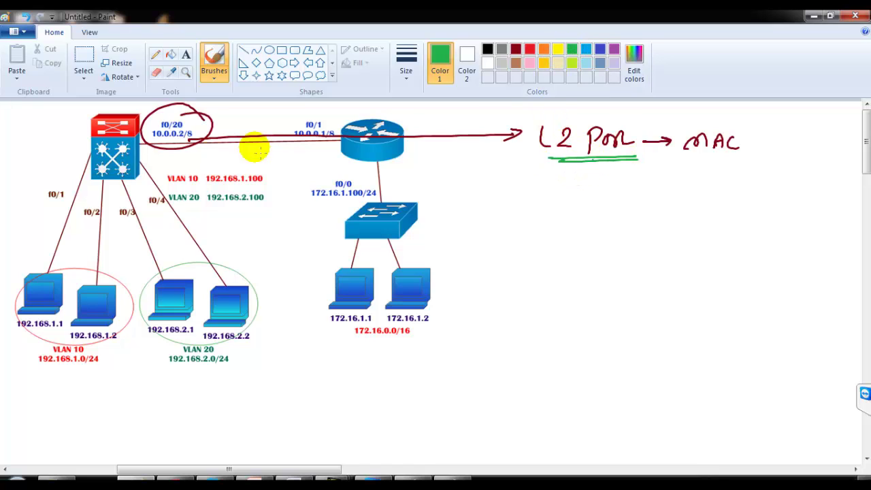
mouse_move(182, 129)
left_mouse_down()
mouse_move(303, 288)
mouse_move(400, 338)
mouse_move(503, 314)
mouse_move(515, 283)
left_mouse_up()
left_click_drag(546, 248, 555, 273)
mouse_move(560, 252)
left_mouse_down()
mouse_move(567, 277)
mouse_move(585, 284)
mouse_move(599, 263)
mouse_move(660, 264)
left_mouse_up()
mouse_move(580, 306)
left_mouse_down()
mouse_move(651, 306)
mouse_move(661, 324)
mouse_move(692, 310)
left_mouse_up()
mouse_move(549, 350)
left_mouse_down()
mouse_move(576, 352)
mouse_move(622, 345)
mouse_move(643, 353)
mouse_move(647, 344)
mouse_move(652, 357)
mouse_move(674, 353)
mouse_move(690, 365)
mouse_move(694, 353)
mouse_move(731, 346)
left_mouse_up()
left_click_drag(548, 365, 550, 391)
mouse_move(556, 370)
left_mouse_down()
mouse_move(558, 396)
mouse_move(589, 382)
mouse_move(623, 382)
left_mouse_up()
left_click_drag(625, 381, 632, 383)
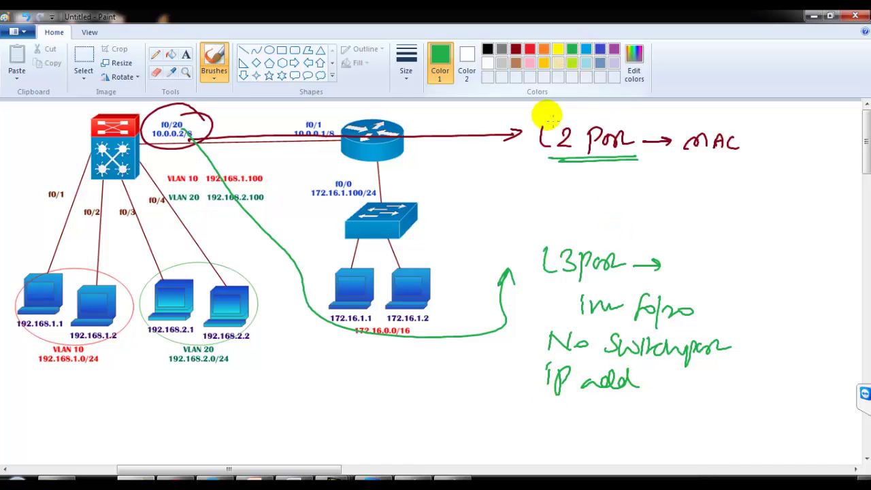
- Circle the "No switchport" note in blue and draw an arrow from it to the label "L3"
left_click(599, 50)
mouse_move(674, 366)
left_mouse_down()
mouse_move(739, 334)
mouse_move(540, 334)
mouse_move(677, 369)
left_mouse_up()
mouse_move(707, 335)
left_mouse_down()
mouse_move(764, 284)
mouse_move(760, 302)
left_mouse_up()
left_click_drag(768, 268, 788, 288)
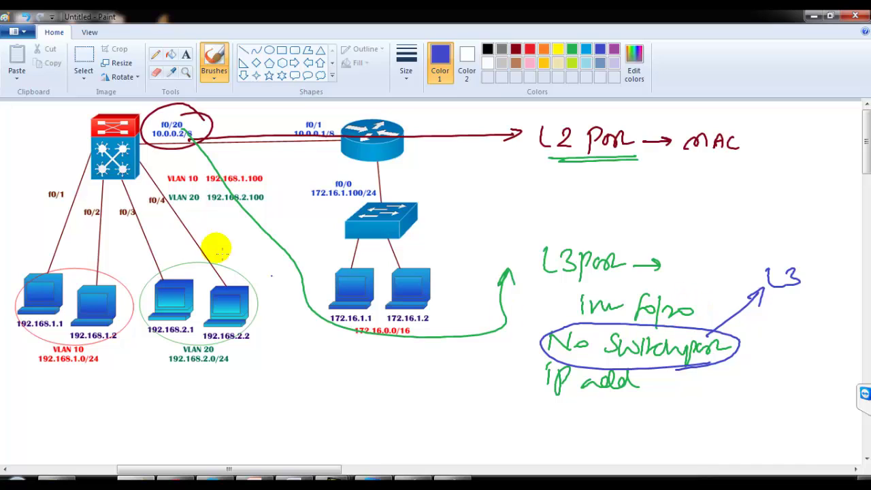
- Mark the multilayer switch's ports f0/1 to f0/4 as L2 and f0/20 as L3 in blue, and circle the L3 note beside "No switchport"
mouse_move(144, 146)
left_mouse_down()
mouse_move(87, 125)
mouse_move(102, 173)
mouse_move(172, 186)
left_mouse_up()
mouse_move(108, 217)
left_mouse_down()
mouse_move(116, 238)
mouse_move(141, 225)
left_mouse_up()
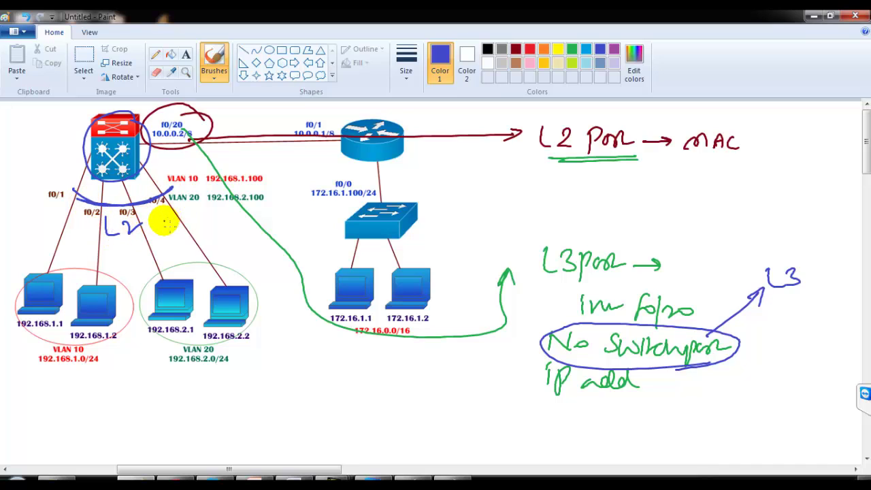
left_click_drag(222, 112, 227, 129)
left_click_drag(232, 113, 233, 129)
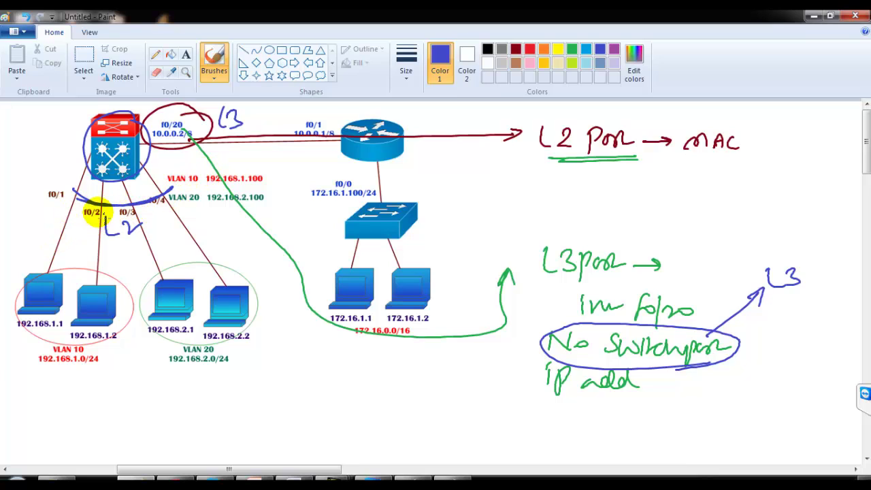
left_click_drag(59, 194, 175, 190)
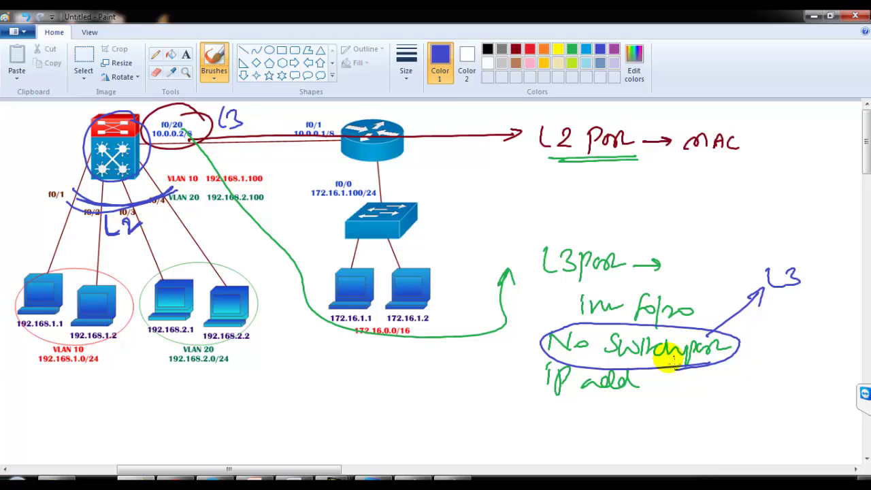
mouse_move(748, 297)
left_mouse_down()
mouse_move(801, 273)
mouse_move(809, 288)
mouse_move(769, 303)
left_mouse_up()
left_click_drag(546, 336, 518, 345)
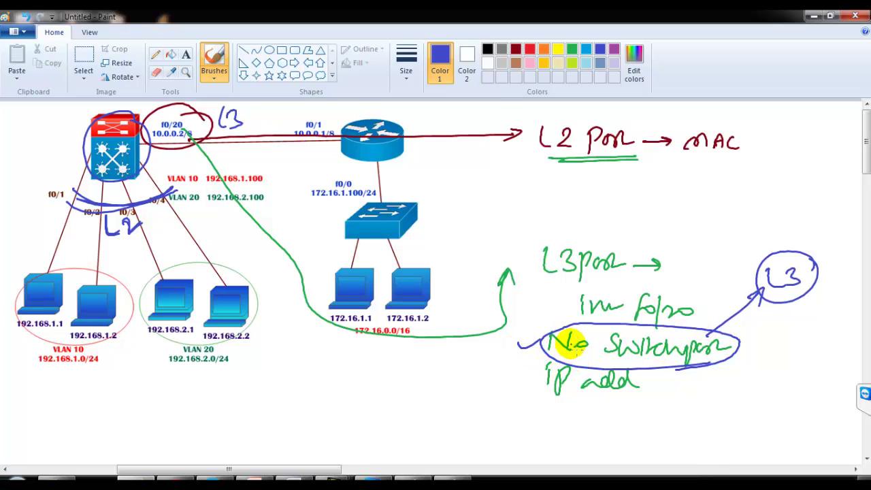
- Return to Multilayer Switch0's command line in Packet Tracer and run no switchport on interface f0/20
key("alt+Tab")
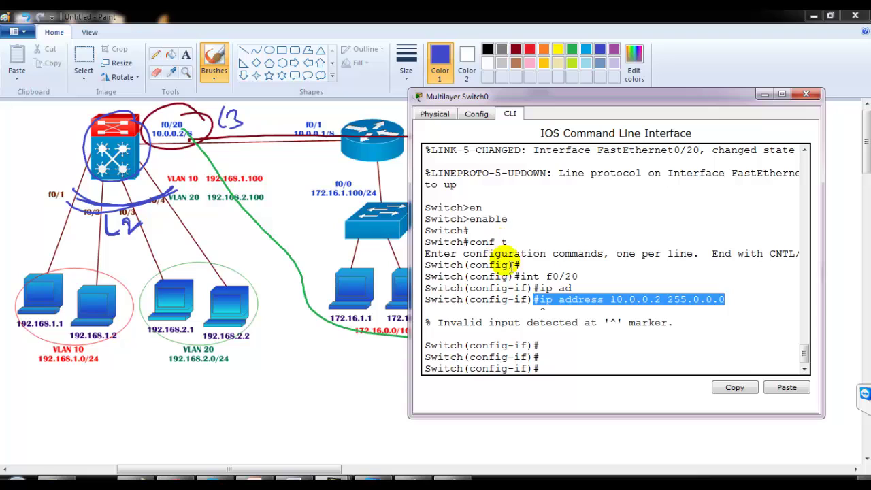
left_click(548, 273)
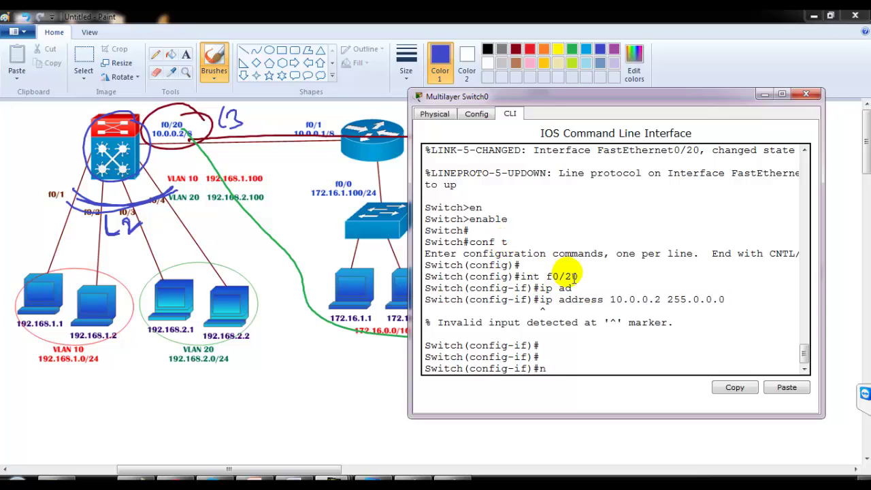
type("no sw")
key("Tab")
key("Return")
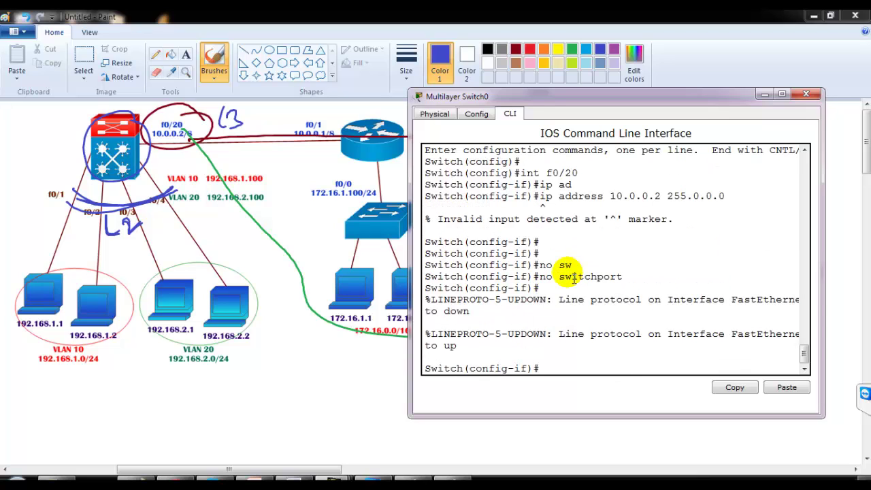
left_click_drag(522, 278, 620, 298)
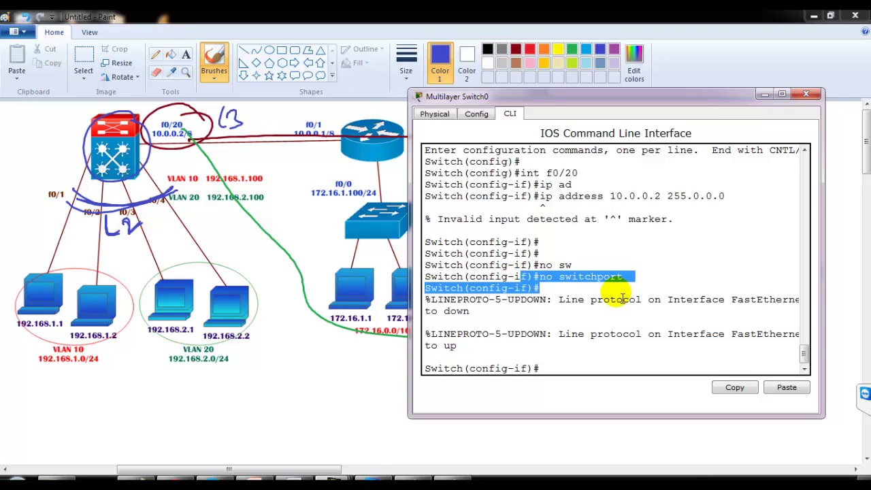
- Assign IP address 10.0.0.2 with mask 255.0.0.0 to interface f0/20 and end the configuration session
left_click(621, 297)
key("Up")
key("Up")
key("Return")
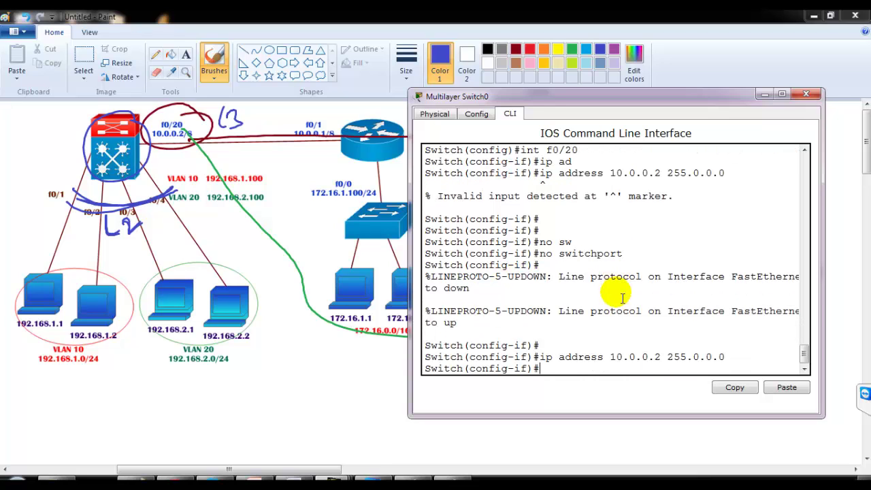
type("end")
key("Return")
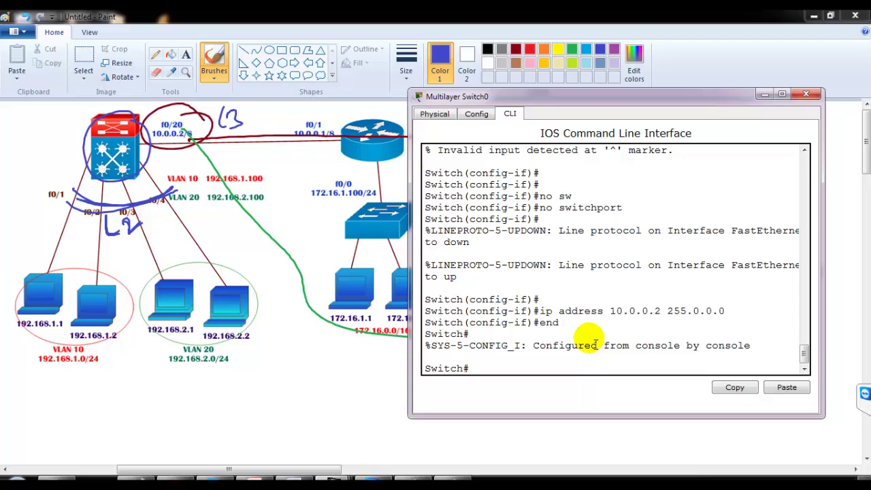
- List the switch's interface summary, check FastEthernet0/20's address and status, and quit the listing
key("Return")
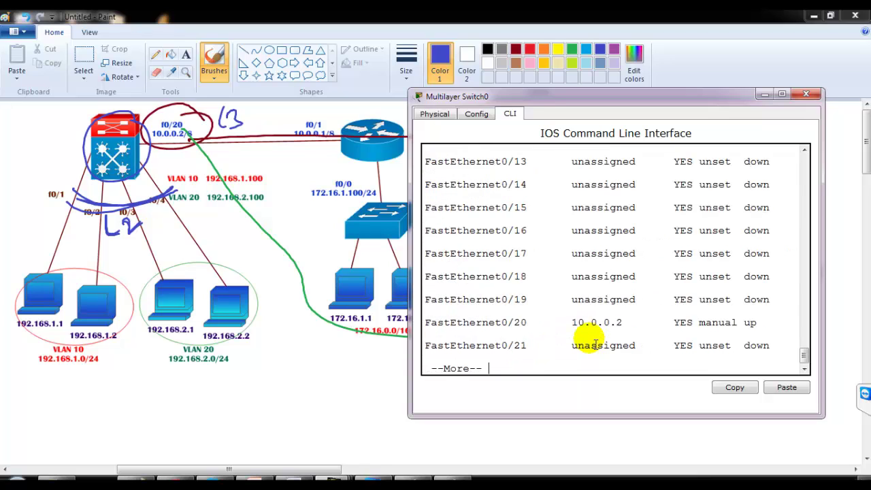
left_click_drag(496, 322, 690, 333)
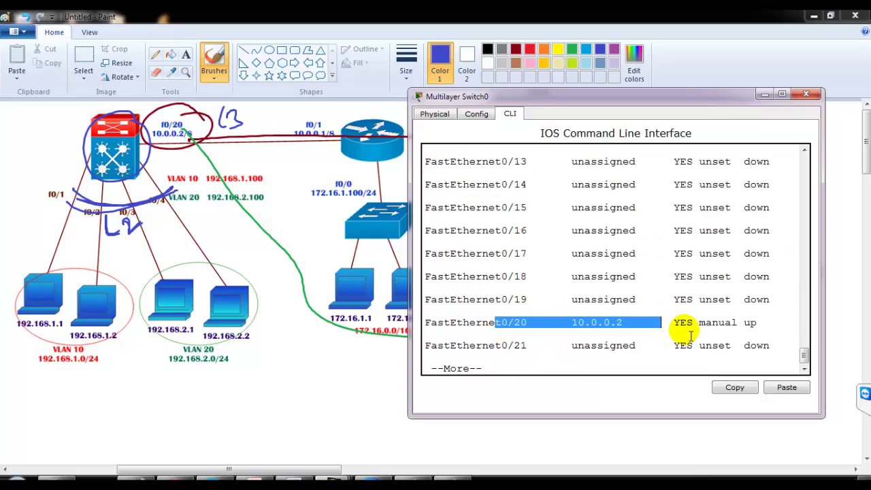
key("Return")
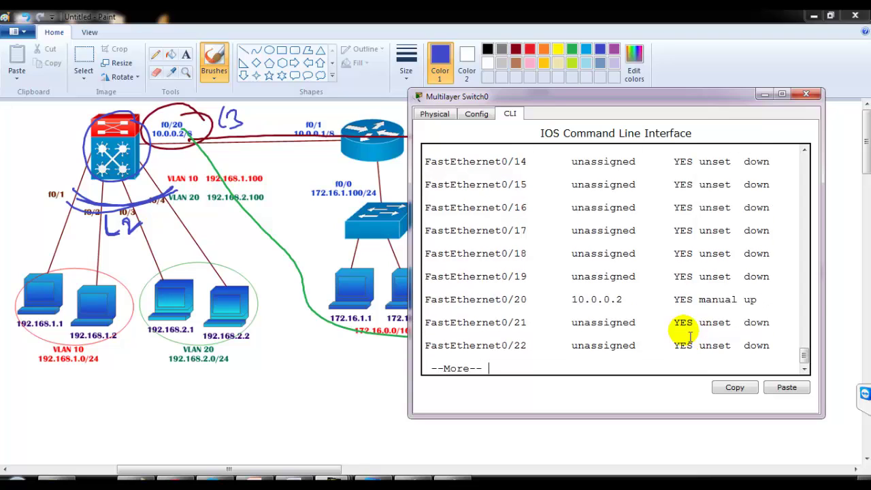
key("q")
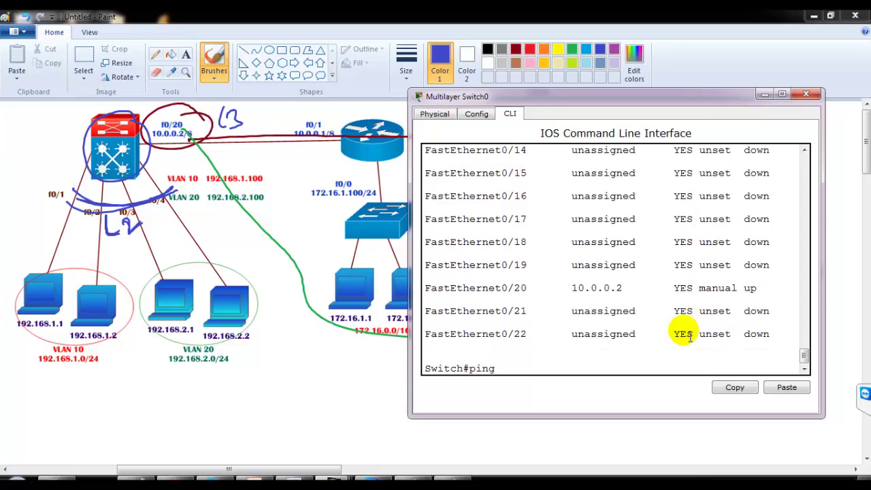
- Ping the router at 10.0.0.1 from the multilayer switch twice
key("Return")
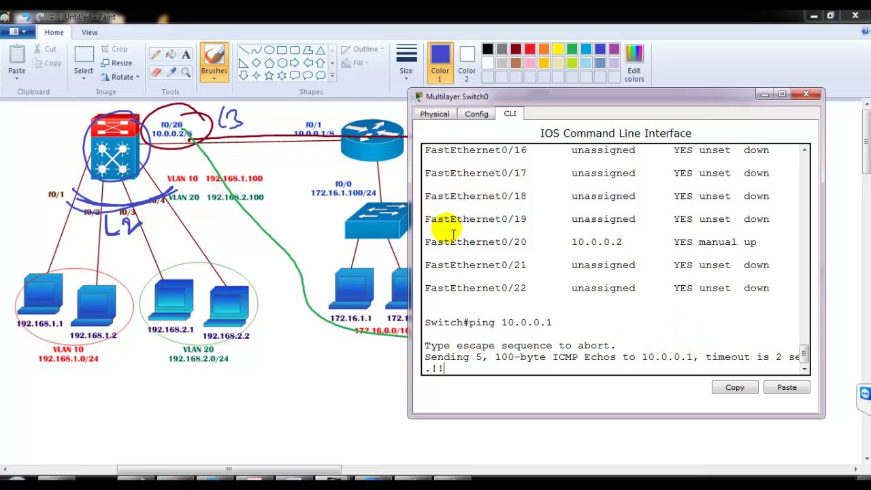
key("Return")
key("Return")
key("Up")
key("Return")
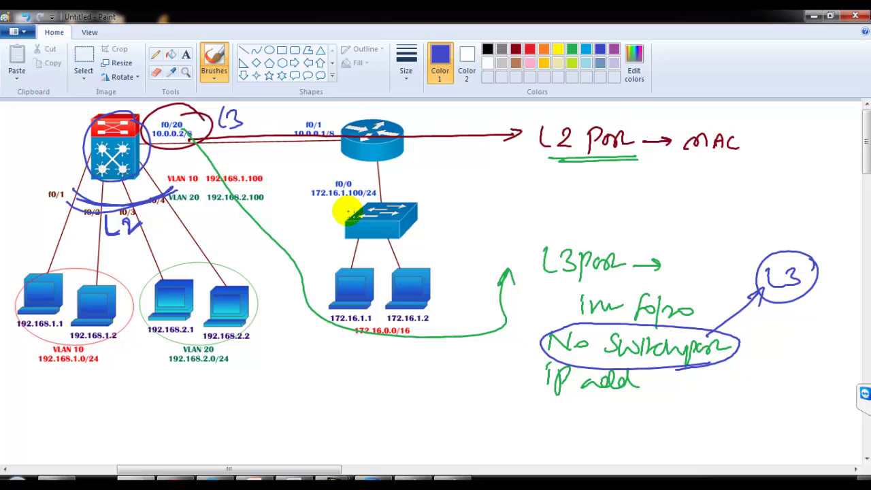
- Undo the annotations on the Paint diagram back to the dark red f0/20 circle, its arrow and the start of the L2 note
key("ctrl+z")
key("ctrl+z")
key("ctrl+z")
key("ctrl+z")
key("ctrl+z")
key("ctrl+z")
key("ctrl+z")
key("ctrl+z")
key("ctrl+z")
key("ctrl+z")
key("ctrl+z")
key("ctrl+z")
key("ctrl+z")
key("ctrl+z")
key("ctrl+z")
key("ctrl+z")
key("ctrl+z")
key("ctrl+z")
key("ctrl+z")
key("ctrl+z")
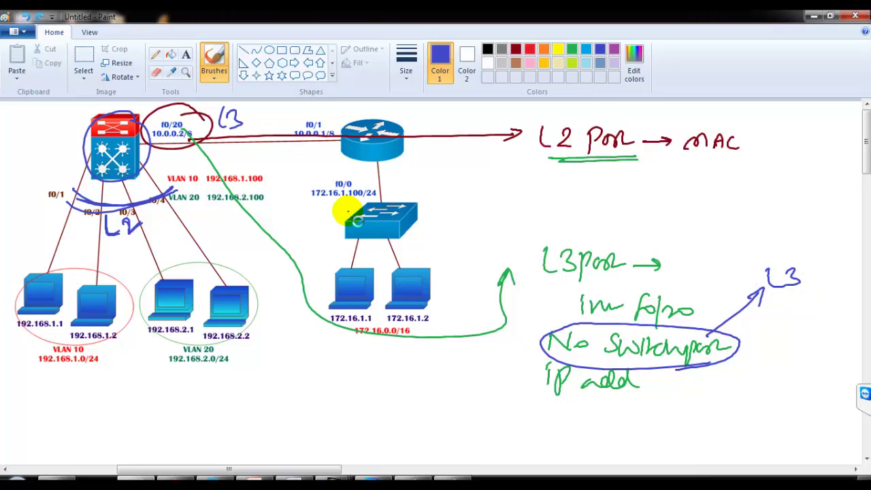
key("ctrl+z")
key("ctrl+z")
key("ctrl+z")
key("ctrl+z")
key("ctrl+z")
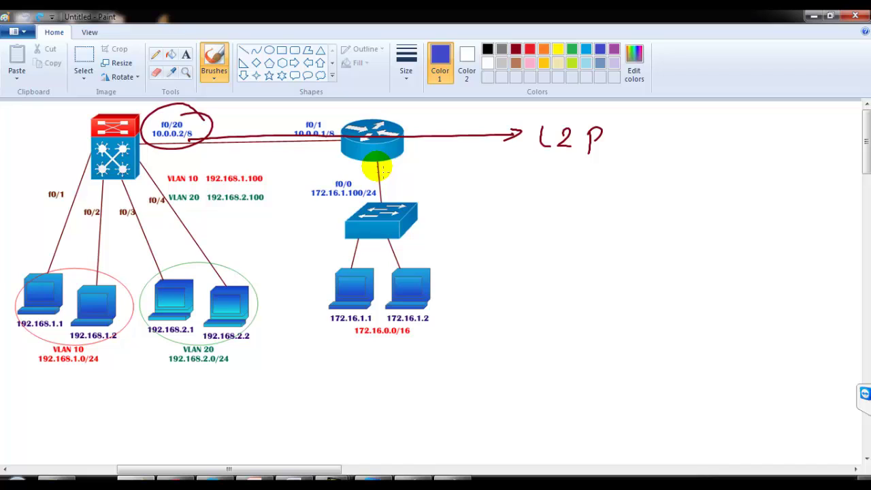
- Circle f0/20 in blue and label it L3, then strike through the L2 note and write "No switchport" underlined beside it
mouse_move(146, 136)
left_mouse_down()
mouse_move(194, 143)
mouse_move(171, 115)
mouse_move(223, 140)
mouse_move(230, 130)
left_mouse_up()
mouse_move(231, 117)
left_mouse_down()
mouse_move(243, 121)
mouse_move(231, 129)
left_mouse_up()
left_click(563, 154)
left_click_drag(545, 134, 767, 137)
left_click_drag(770, 141, 779, 133)
left_click_drag(782, 129, 793, 136)
left_click_drag(650, 151, 772, 149)
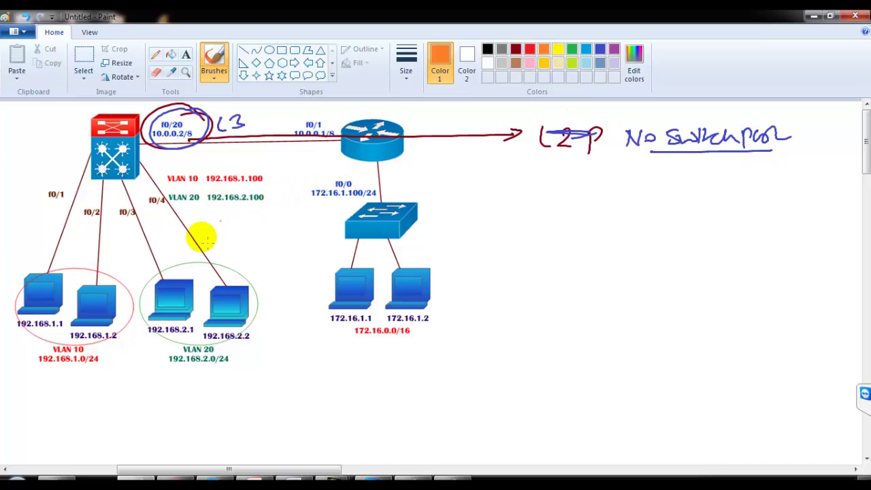
- Draw an orange arrow from the VLAN 10 and 20 networks to 172.16.0.0/16 and annotate it with the underlined note "Routing Protocols"
mouse_move(87, 367)
left_mouse_down()
mouse_move(176, 364)
mouse_move(100, 375)
mouse_move(151, 376)
mouse_move(195, 398)
mouse_move(330, 353)
left_mouse_up()
mouse_move(278, 371)
left_mouse_down()
mouse_move(489, 362)
mouse_move(541, 355)
left_mouse_up()
mouse_move(542, 336)
left_mouse_down()
mouse_move(610, 335)
mouse_move(603, 325)
mouse_move(626, 338)
mouse_move(672, 337)
mouse_move(683, 322)
mouse_move(719, 327)
left_mouse_up()
left_click_drag(577, 354, 694, 339)
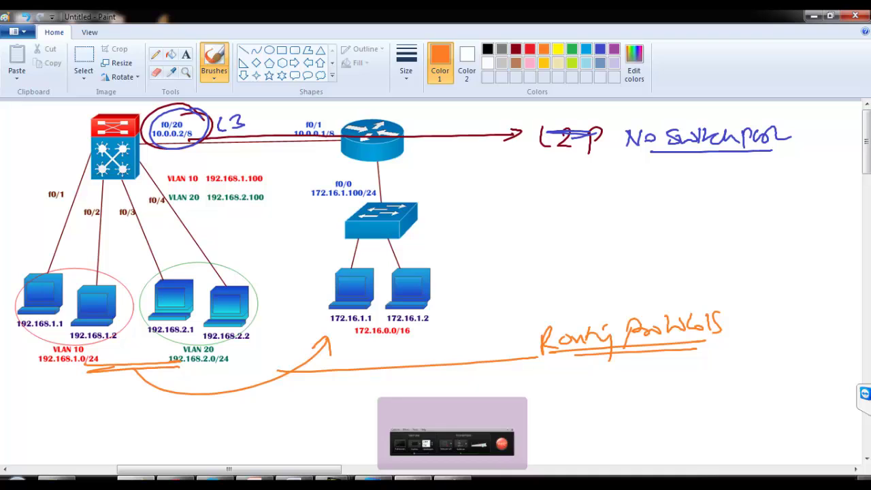
- Switch back to Multilayer Switch0's command line in Packet Tracer
mouse_move(333, 478)
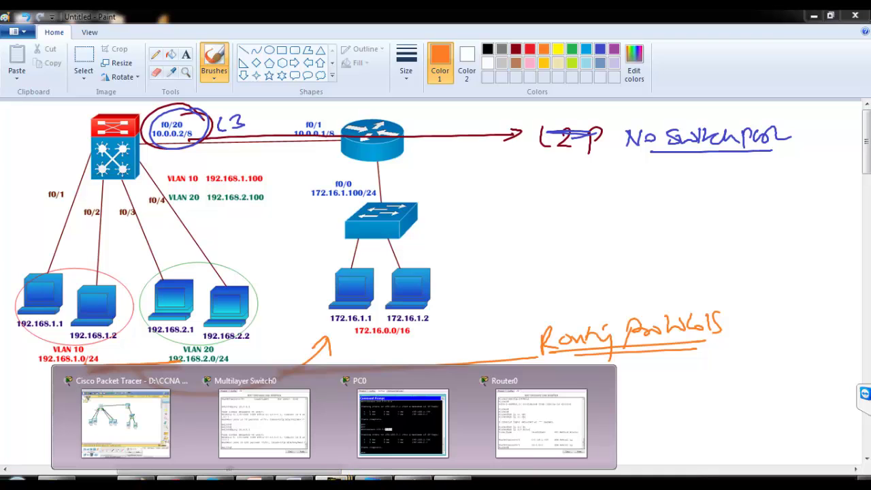
left_click(272, 415)
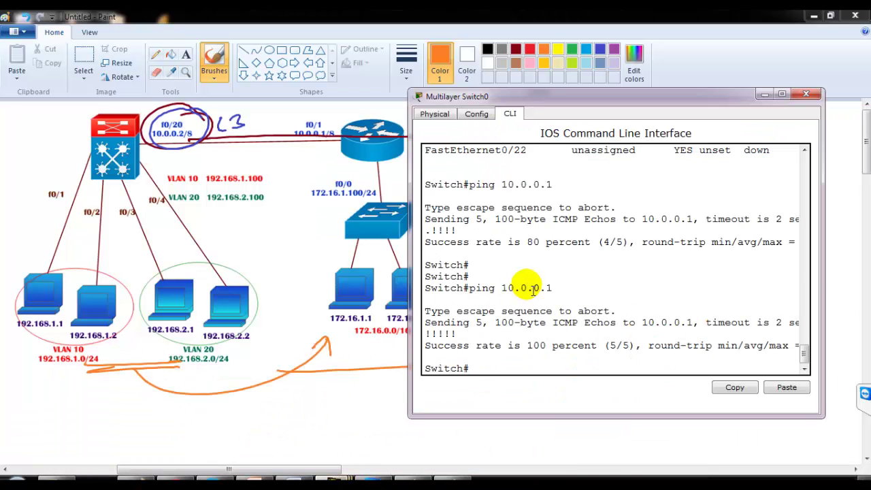
- In global configuration mode on the multilayer switch, start EIGRP process 100 and disable automatic summarization
key("Return")
type("conf t")
key("Return")
key("Return")
type("router ei")
key("Tab")
type("100")
key("Return")
type("no au")
key("Tab")
key("Return")
key("Return")
- Advertise networks 192.168.1.0, 192.168.2.0 and 10.0.0.0 in the switch's EIGRP 100 process
type("net")
key("Tab")
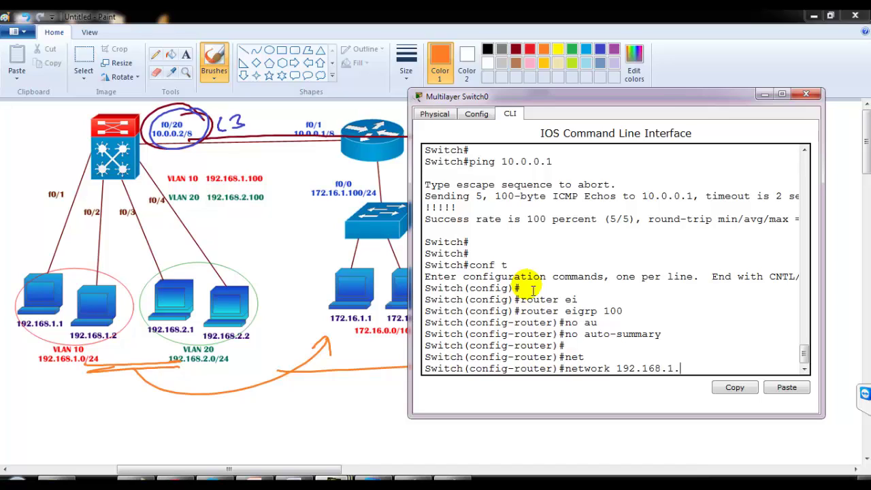
key("Return")
key("Return")
key("Up")
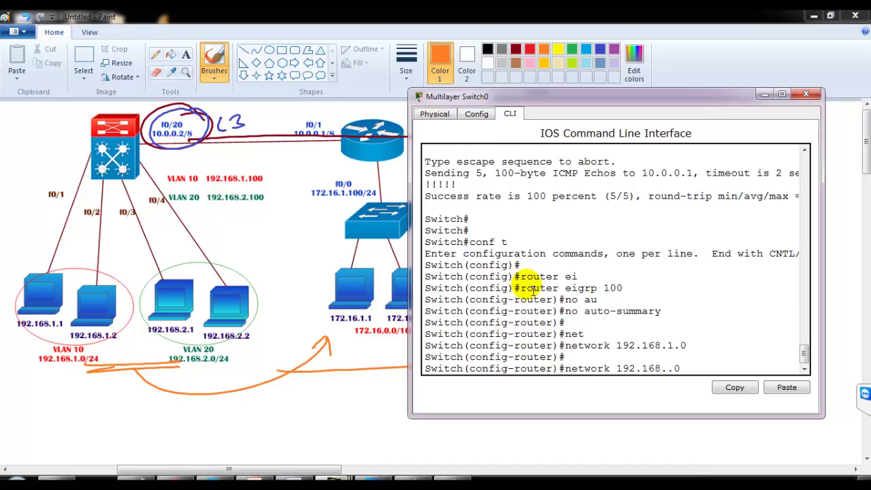
key("Return")
key("Return")
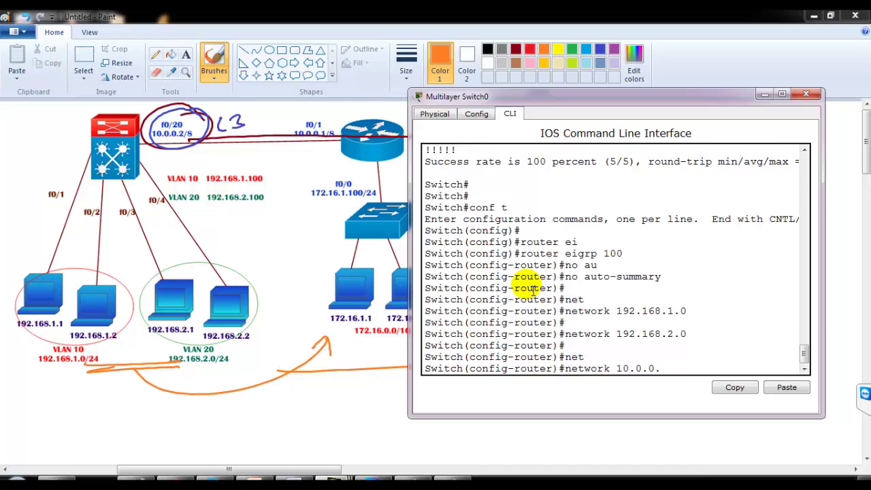
key("Return")
key("Return")
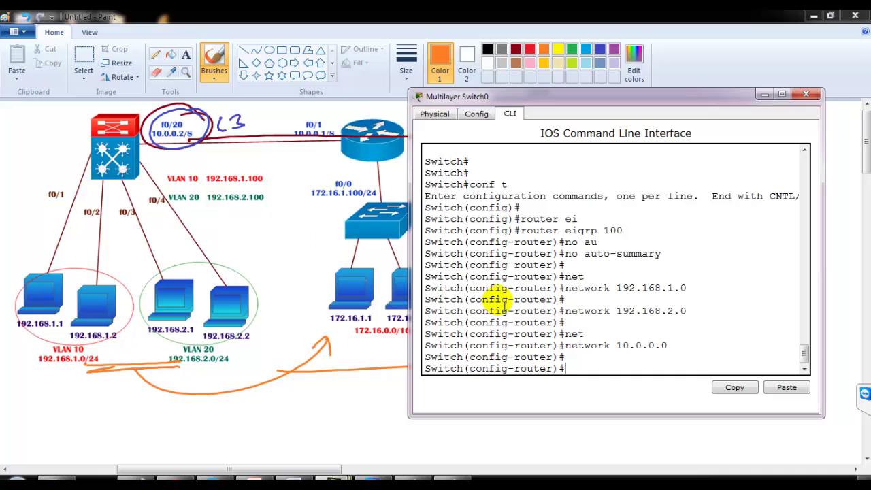
- Highlight the three advertised network addresses and exit the switch's configuration mode to privileged EXEC
left_click_drag(614, 291, 693, 299)
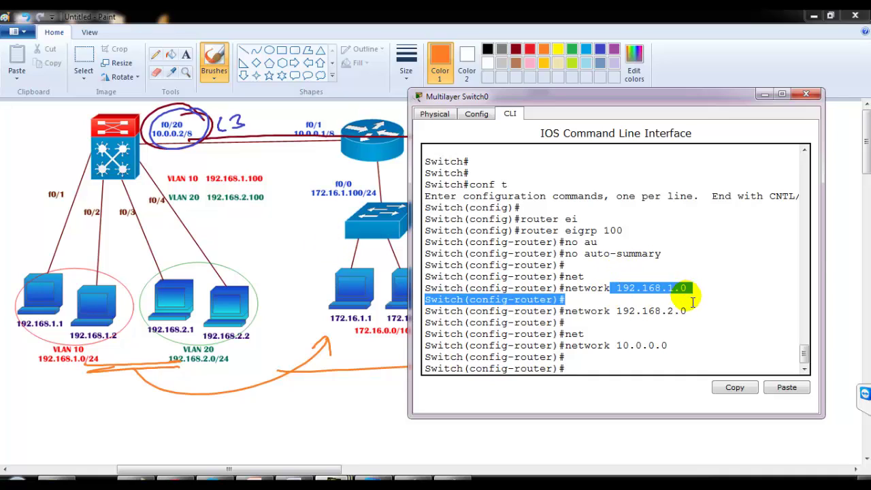
left_click_drag(627, 310, 687, 311)
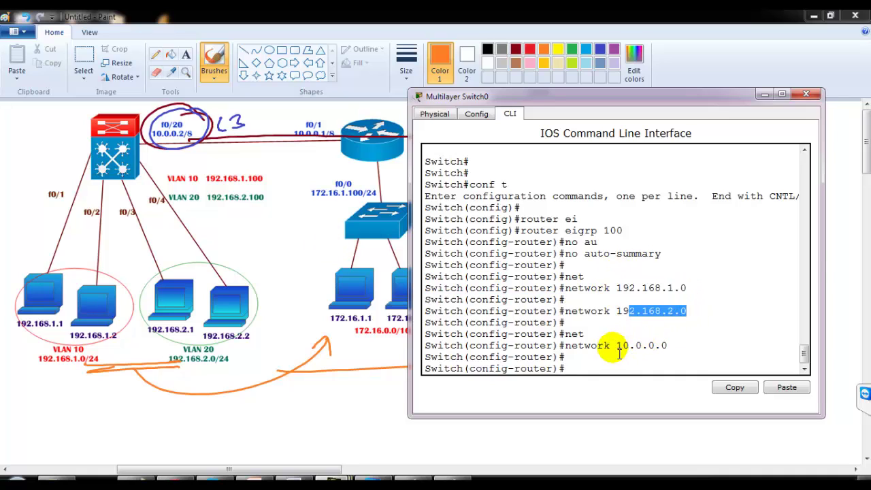
left_click_drag(616, 346, 675, 346)
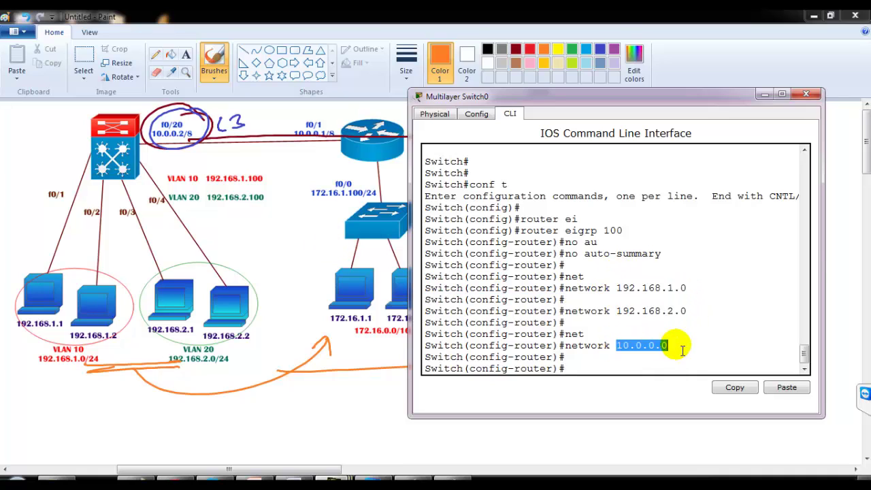
left_click(622, 295)
type("end")
key("Return")
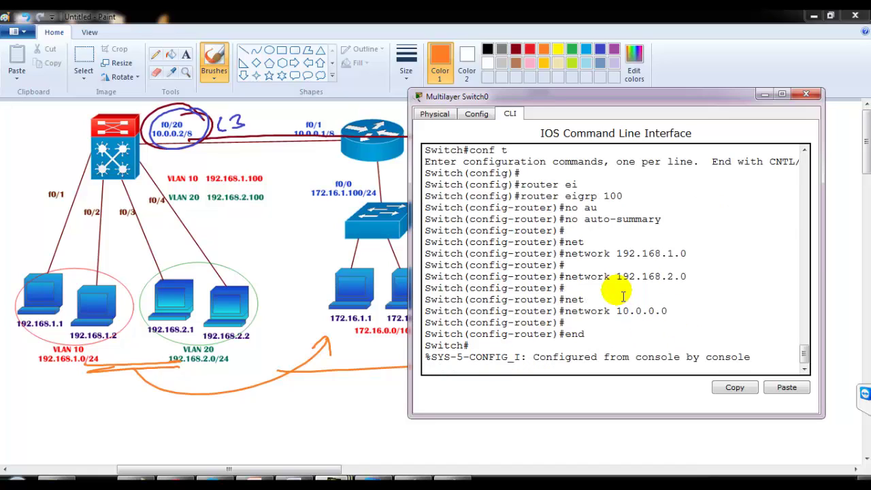
- Switch to Router0's command line and enter global configuration mode
mouse_move(340, 476)
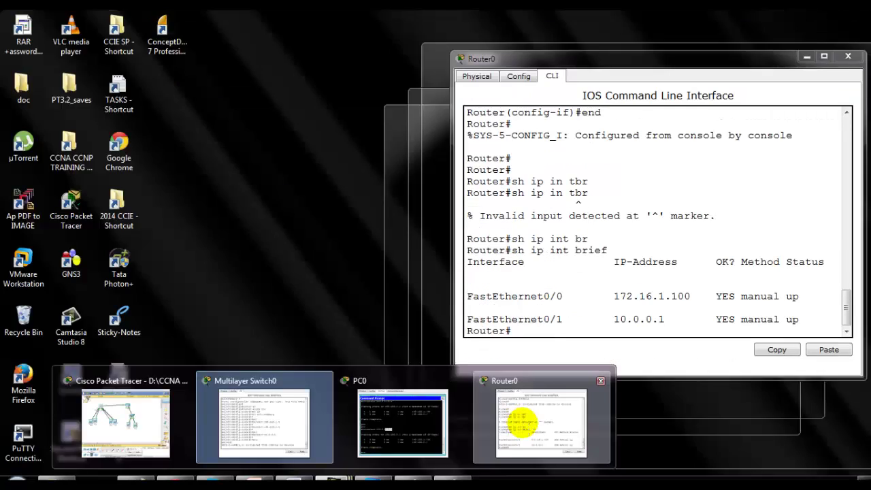
left_click(521, 418)
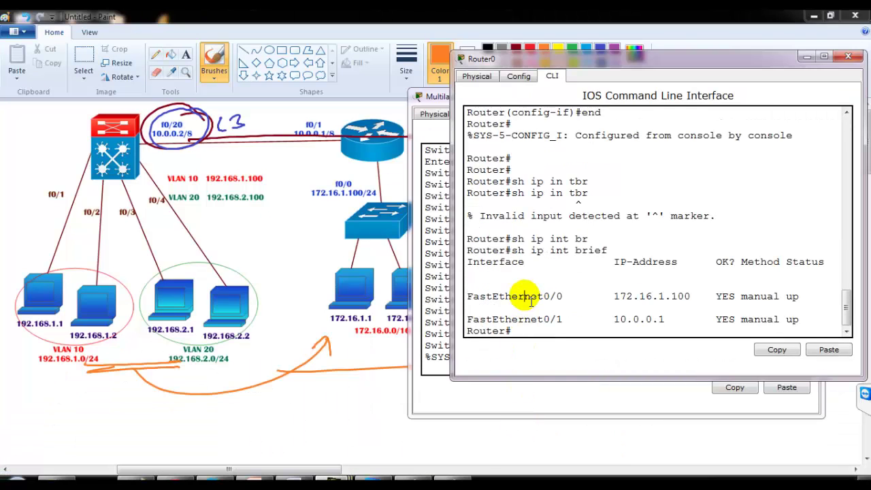
key("Return")
key("Return")
type("co t")
key("Return")
type("conf t")
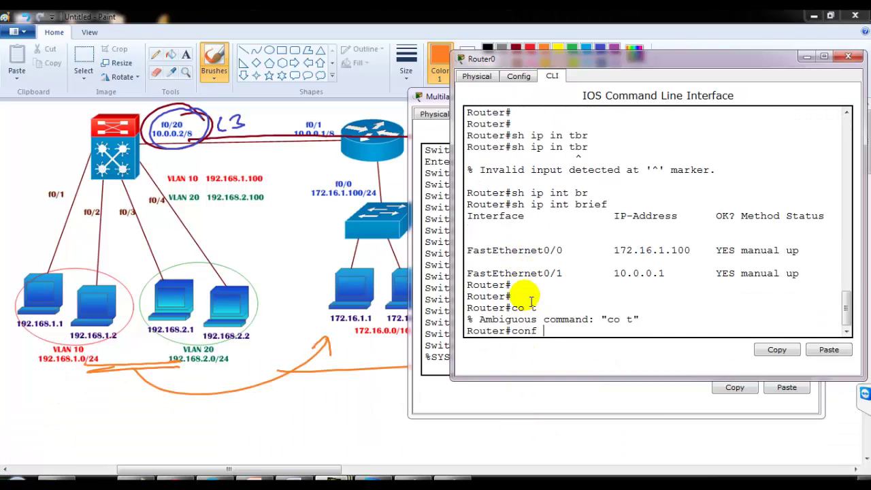
key("Return")
- Start EIGRP process 100 on Router0 and disable automatic summarization
type("router ei")
key("Tab")
type("100")
key("Return")
type("no au")
key("Tab")
key("Return")
- Advertise networks 172.16.0.0 and 10.0.0.0 in Router0's EIGRP 100 process
type("net")
key("Tab")
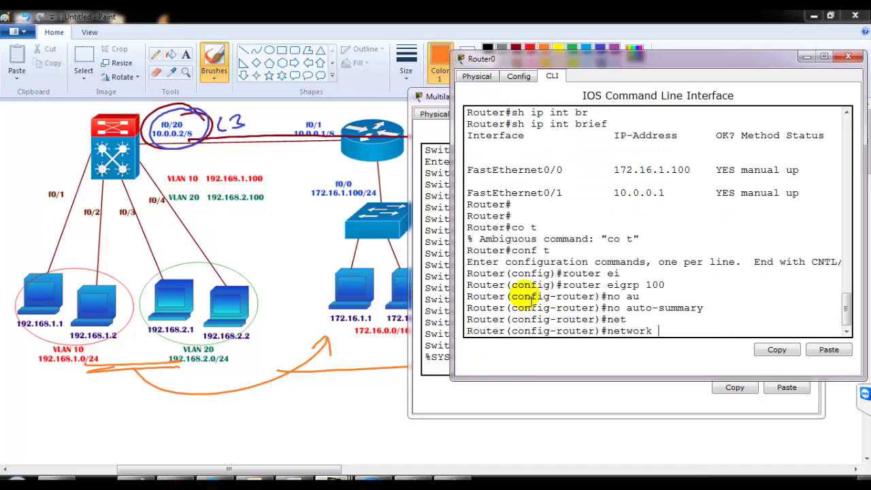
type("172.16.0.0")
key("Return")
key("Return")
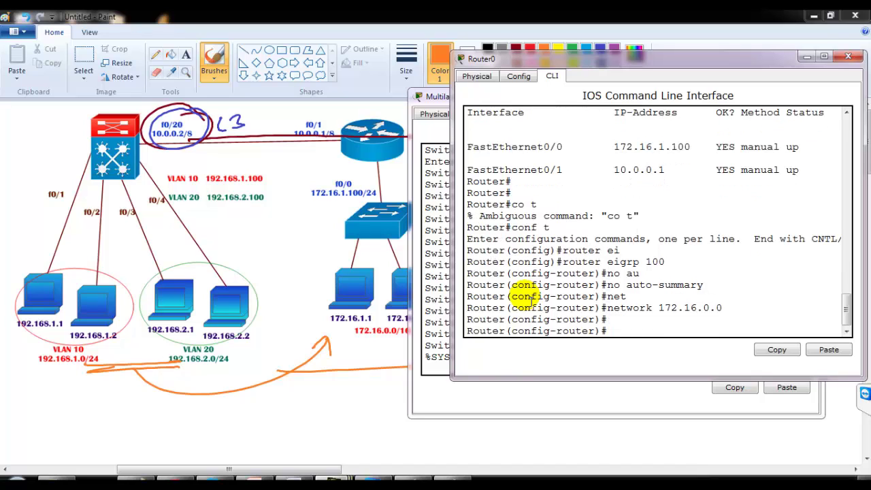
type("net")
key("Tab")
type("10.0.0.0")
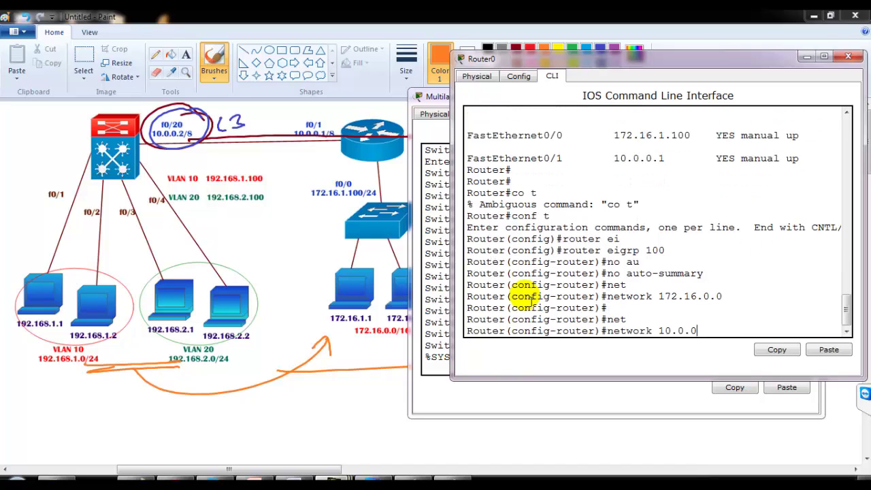
key("Return")
- Exit Router0's configuration mode to privileged EXEC
type("emnd")
key("BackSpace")
key("BackSpace")
key("BackSpace")
key("BackSpace")
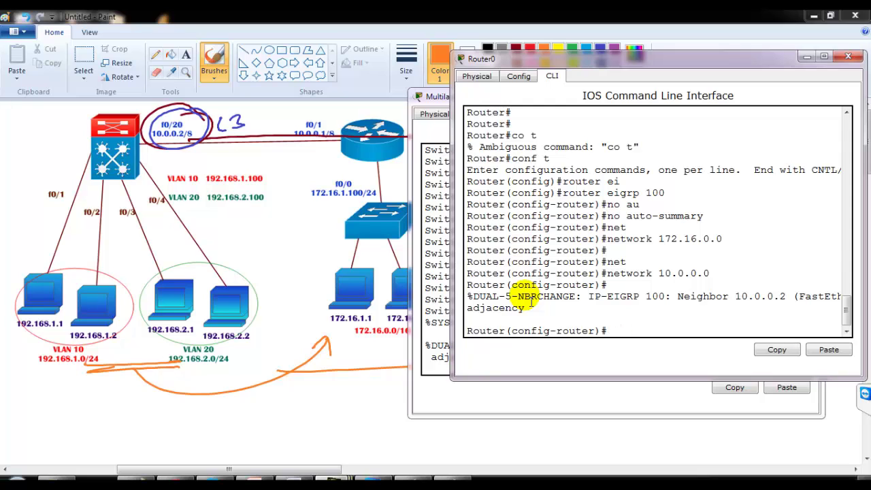
type("end")
key("Return")
- Show Router0's EIGRP neighbors and highlight the neighbor's address
key("Return")
type("sh ip ei")
key("Tab")
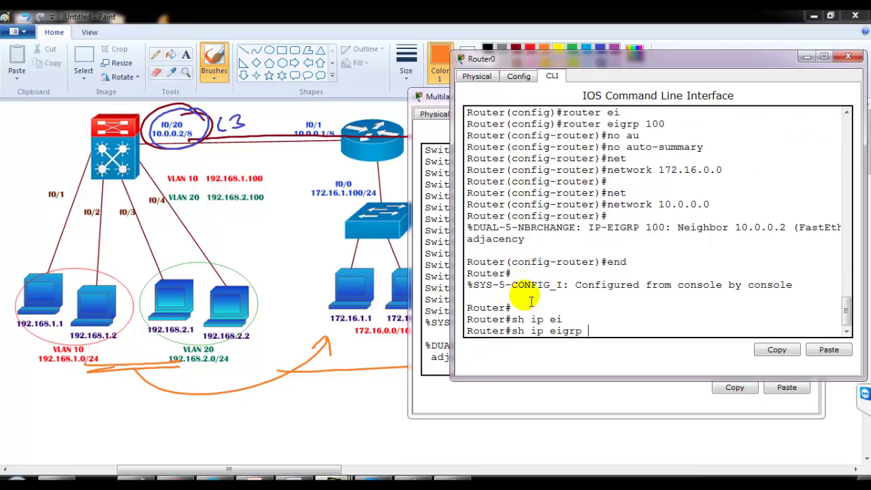
type("ne")
key("Tab")
key("Return")
left_click_drag(531, 262, 578, 293)
left_click_drag(500, 308, 575, 322)
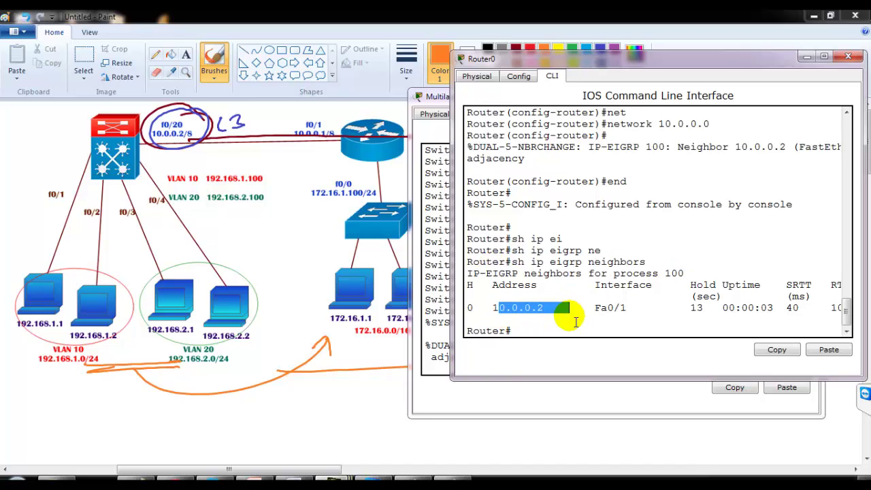
- Show Router0's EIGRP routes and highlight the entries learned for the two VLAN networks
key("Return")
key("Return")
type("sh ip rou")
key("Tab")
type("ei")
key("Tab")
key("Return")
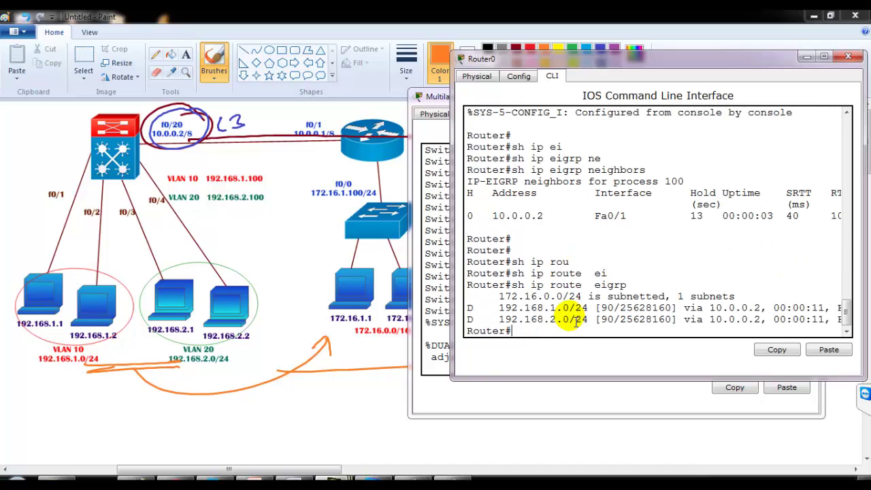
left_click_drag(530, 308, 583, 308)
left_click_drag(528, 319, 556, 320)
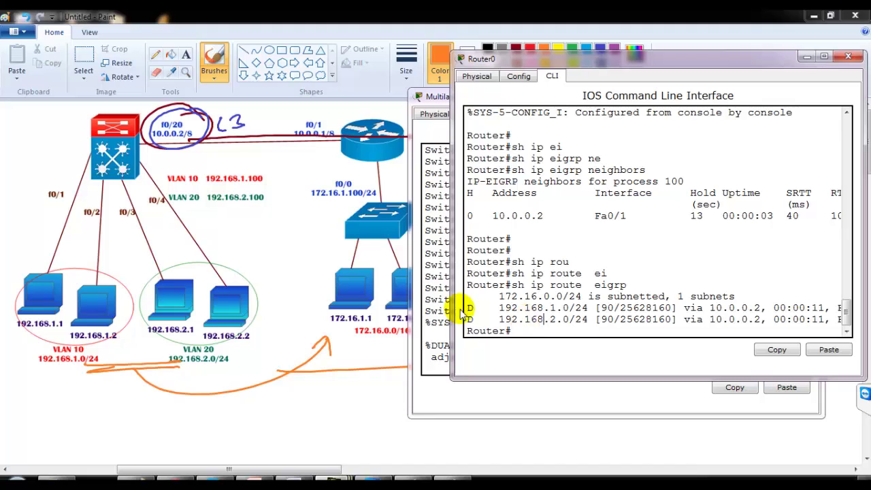
- Switch to Paint, circle and underline PC 172.16.1.1 in orange, and draw an arrow from it to PC 192.168.2.1
left_click(364, 266)
mouse_move(362, 313)
left_mouse_down()
mouse_move(331, 273)
mouse_move(364, 305)
mouse_move(189, 288)
mouse_move(174, 299)
mouse_move(205, 310)
left_mouse_up()
- Switch to PC0's Command Prompt in Packet Tracer, run ipconfig and highlight the PC's IP address
mouse_move(349, 469)
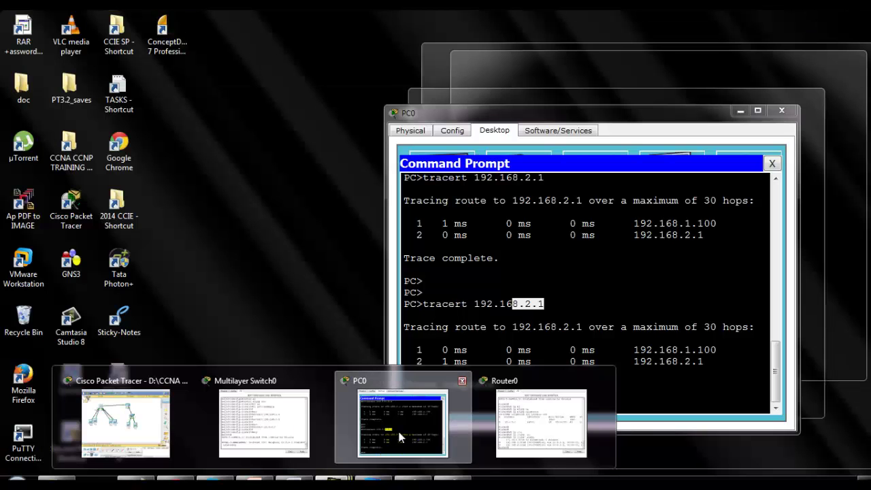
left_click(399, 436)
left_click(484, 280)
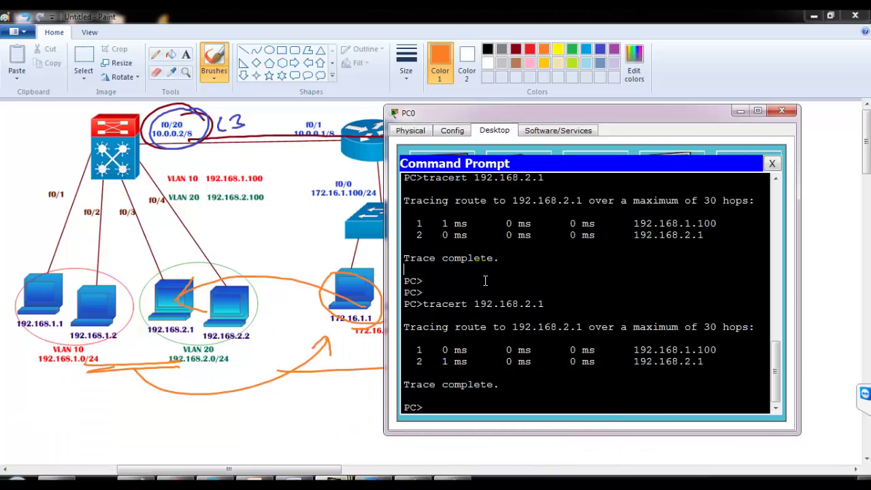
key("Return")
key("Return")
type("ipconfig")
key("Return")
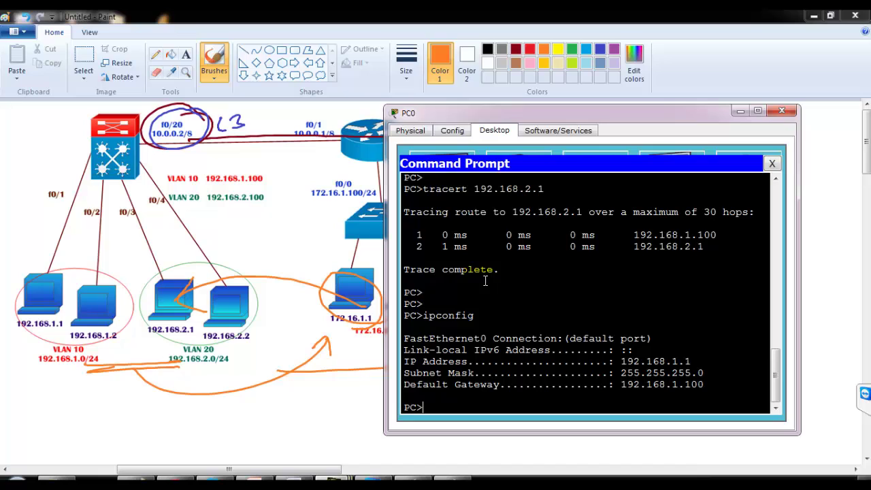
left_click_drag(621, 361, 698, 367)
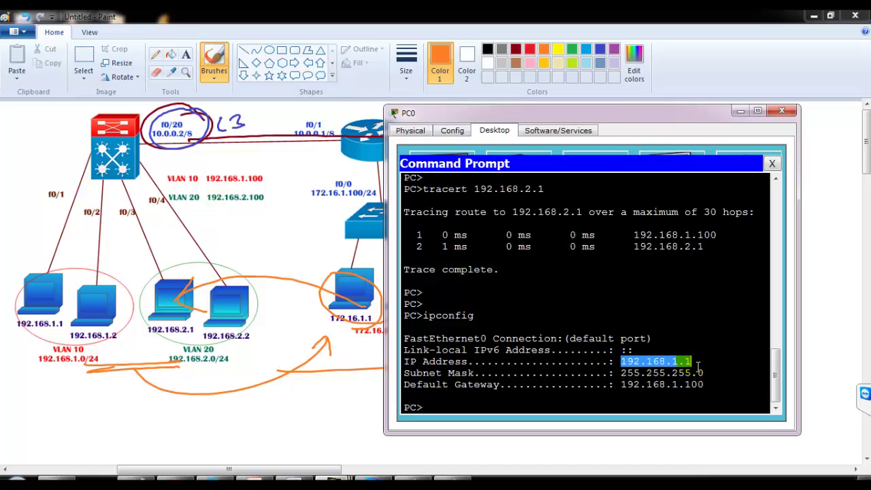
- Trace the route from PC0 to 192.168.2.1 in the other VLAN
key("Up")
key("Up")
key("Return")
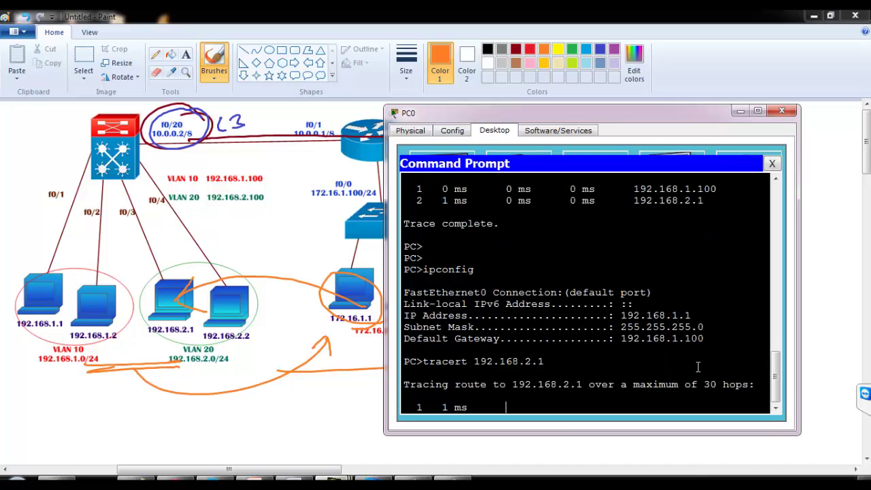
key("Return")
key("Return")
key("Return")
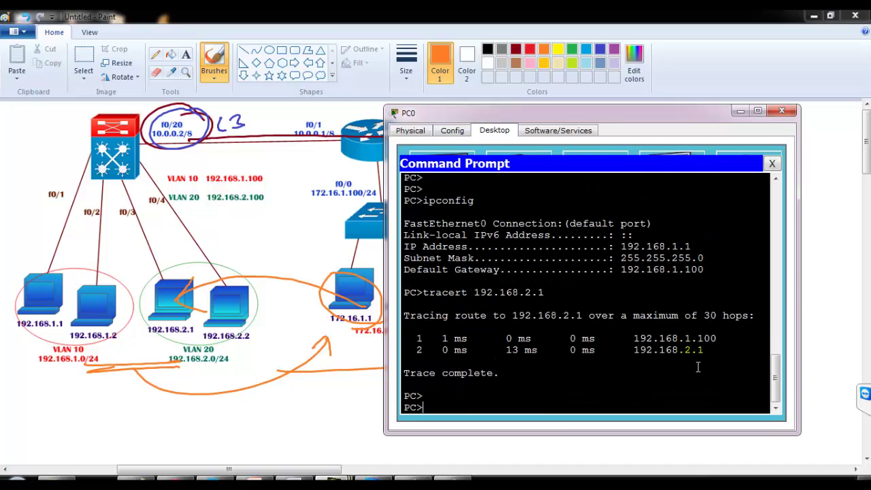
- Ping 172.16.1.1 from PC0 and move the PC0 window aside to uncover the 172.16.0.0/16 hosts in the diagram
type("ping 173")
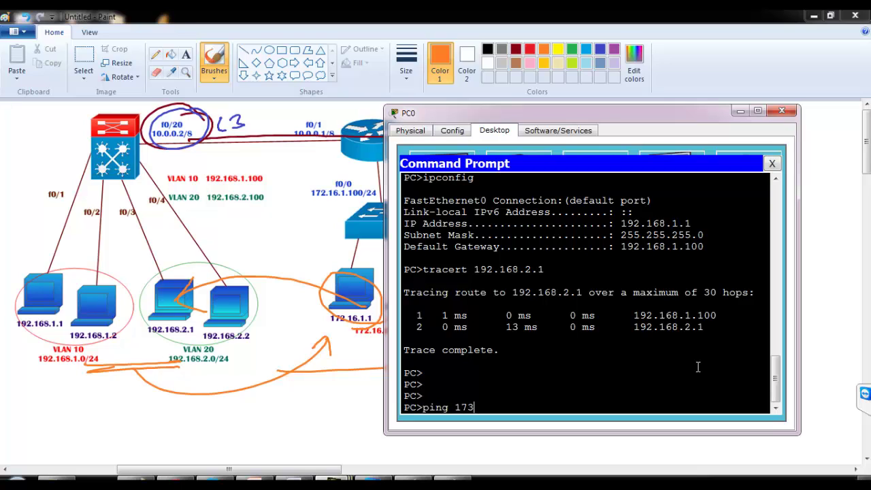
key("BackSpace")
type("2.16.1.1")
key("Return")
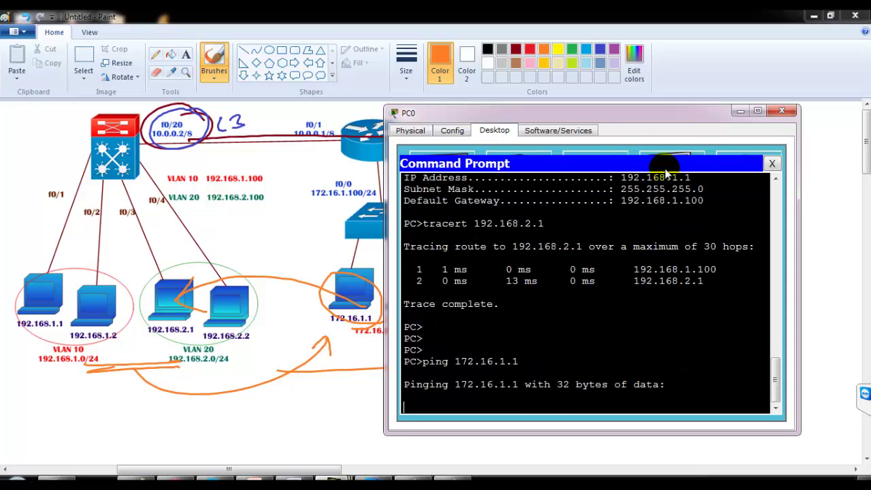
left_click_drag(719, 120, 775, 117)
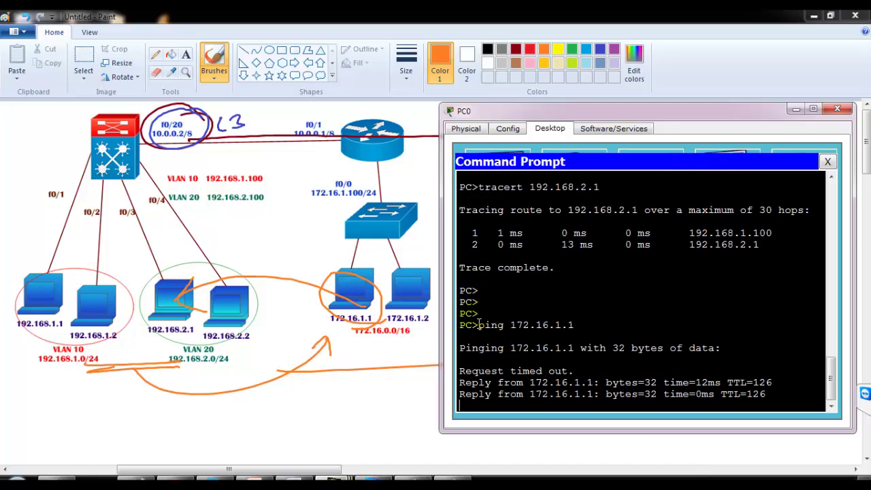
- Trace the route from PC0 to 172.16.1.1 and highlight each hop's address in the output
type("tr")
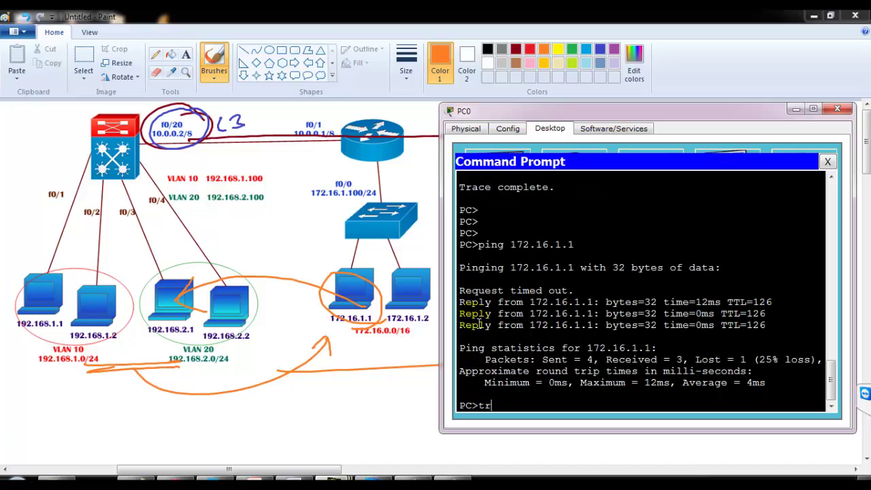
type("acert 172.16.1.1")
key("Return")
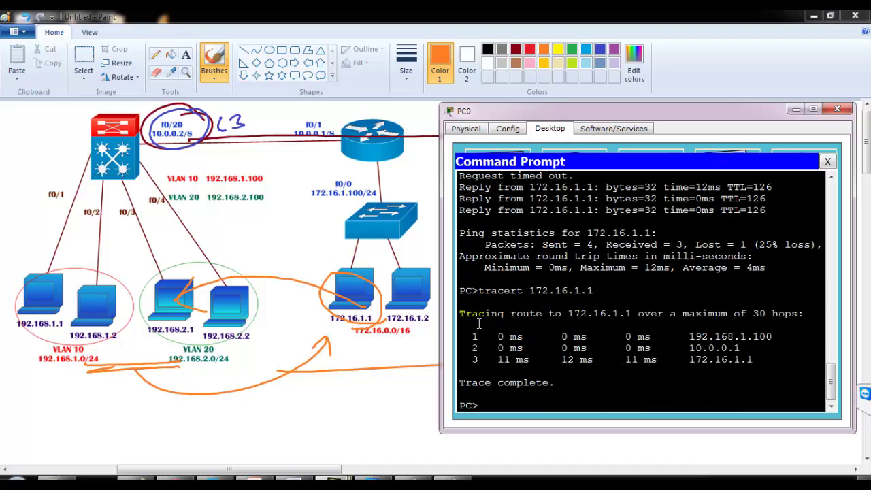
left_click_drag(695, 336, 762, 349)
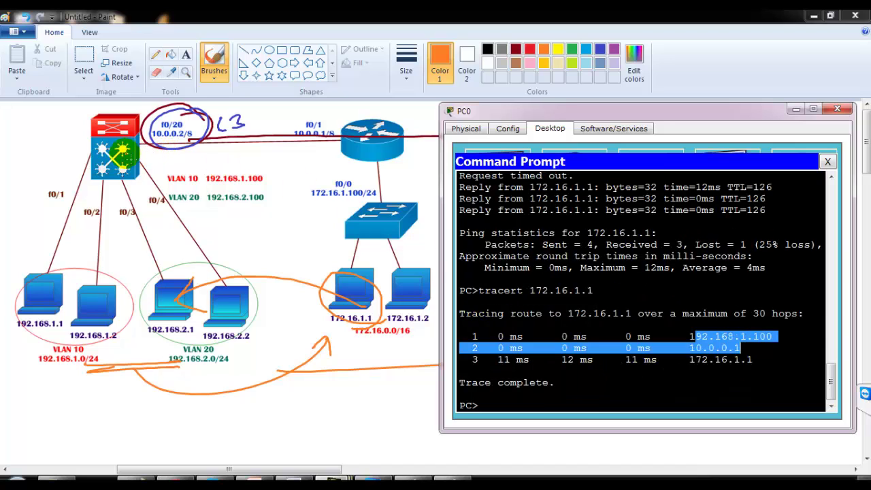
left_click_drag(689, 348, 743, 350)
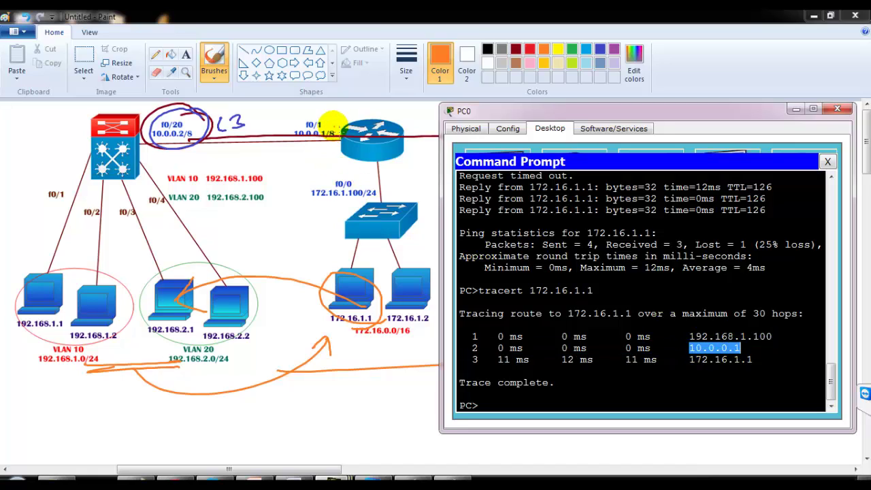
left_click_drag(690, 360, 753, 360)
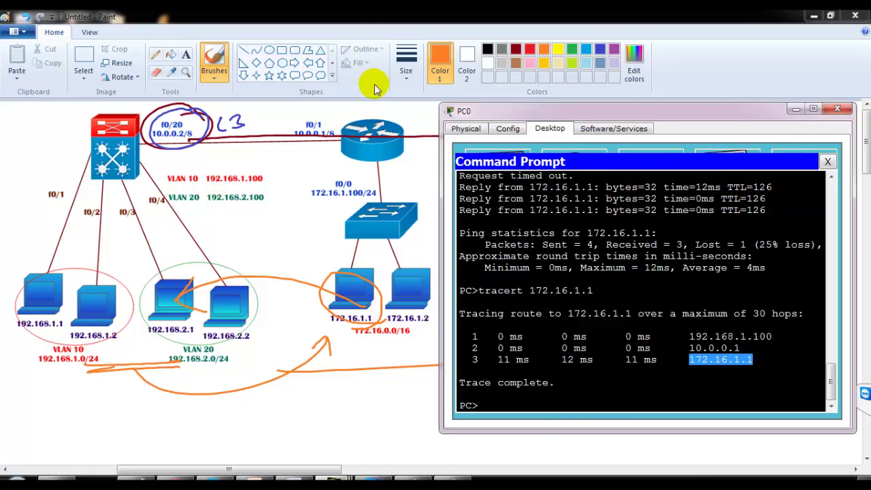
- Switch to Paint and undo all the orange and blue annotations, keeping the dark red f0/20 circle, arrow and L2 note
left_click(360, 177)
key("ctrl+z")
key("ctrl+z")
key("ctrl+z")
key("ctrl+z")
key("ctrl+z")
key("ctrl+z")
key("ctrl+z")
key("ctrl+z")
key("ctrl+z")
key("ctrl+z")
key("ctrl+z")
key("ctrl+z")
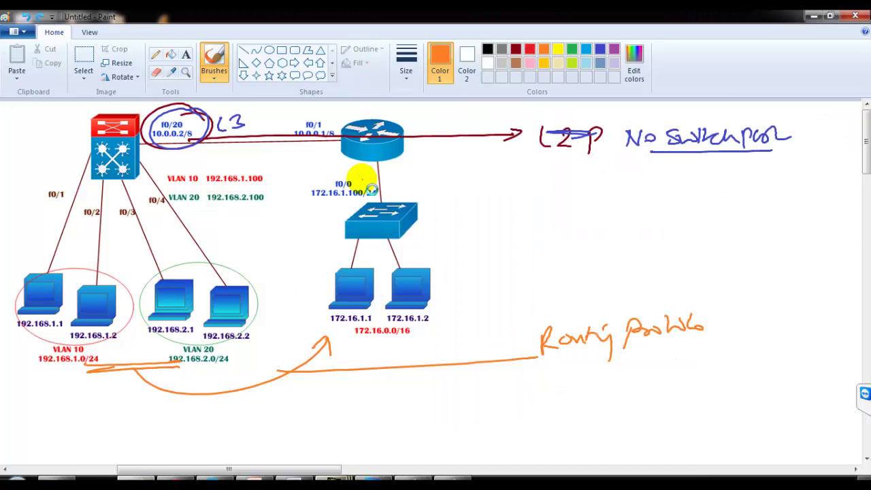
key("ctrl+z")
key("ctrl+z")
key("ctrl+z")
key("ctrl+z")
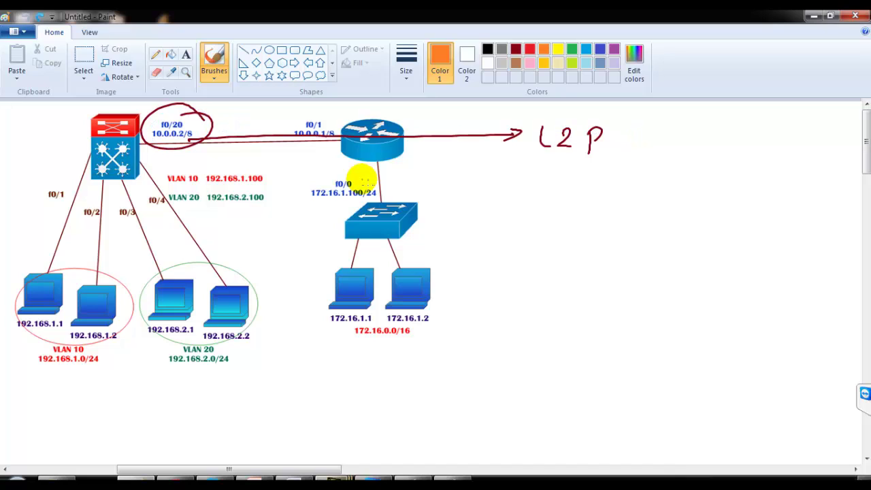
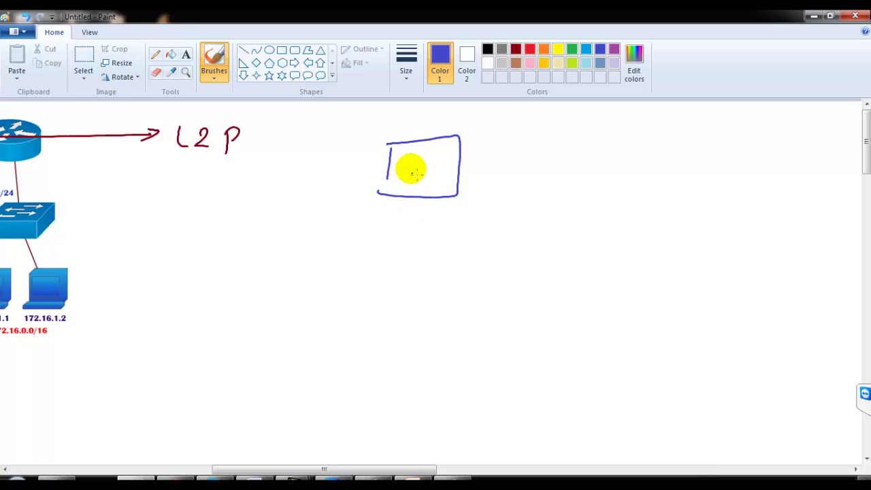
- Complete the blue box sketched in the blank canvas area and circle the f0/20 10.0.0.2/8 label on the diagram in blue
left_click_drag(382, 194, 388, 148)
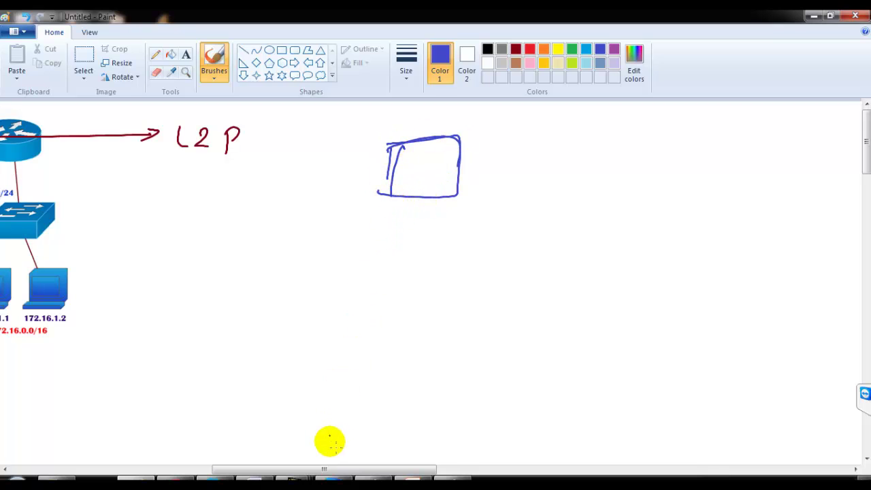
left_click_drag(334, 466, 215, 468)
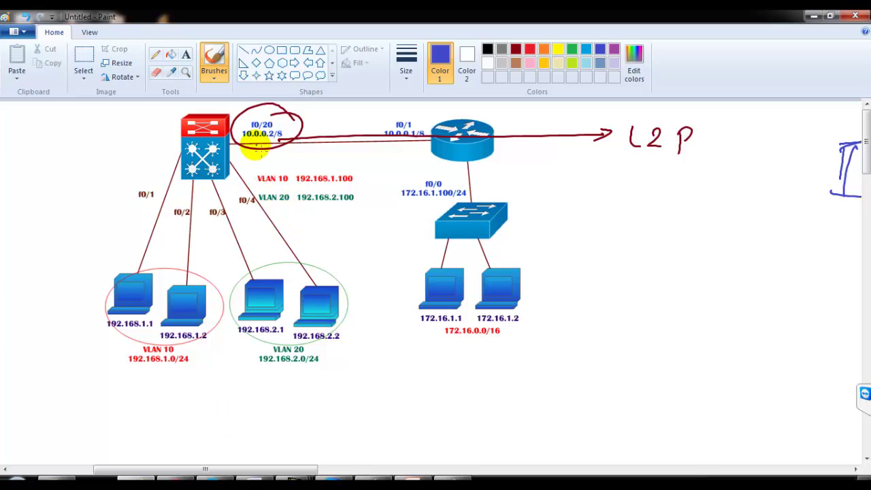
mouse_move(259, 152)
left_mouse_down()
mouse_move(286, 128)
mouse_move(240, 116)
mouse_move(281, 134)
mouse_move(257, 129)
left_mouse_up()
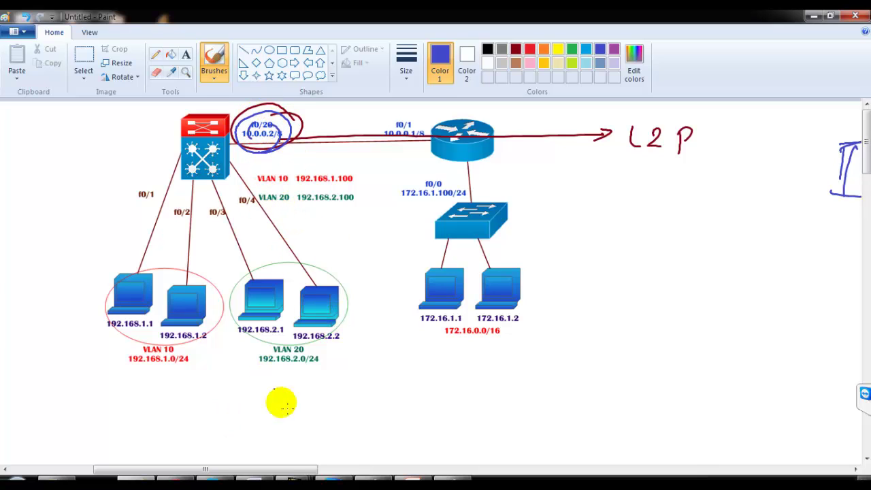
- Handwrite int f0/20, No switchport and ip add with two blanks in blue beside the diagram, with an opening brace before them
mouse_move(598, 201)
left_mouse_down()
mouse_move(623, 219)
mouse_move(662, 216)
mouse_move(672, 230)
mouse_move(699, 215)
left_mouse_up()
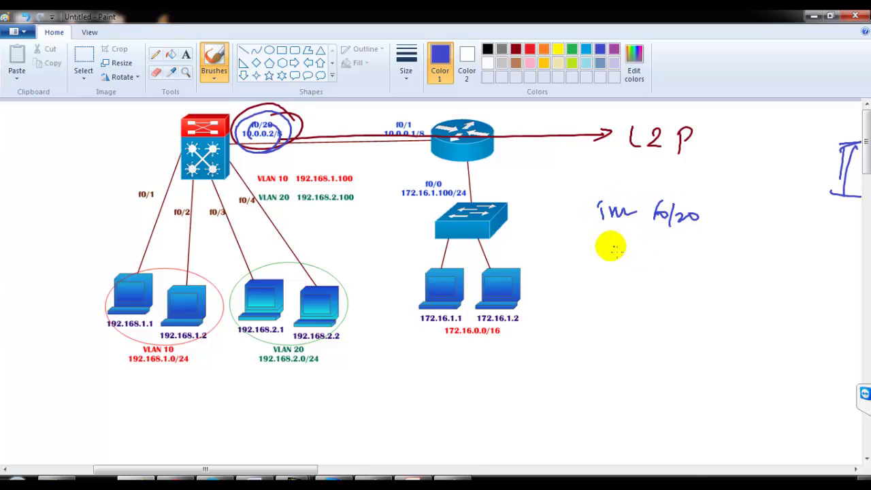
mouse_move(612, 241)
left_mouse_down()
mouse_move(650, 241)
mouse_move(676, 253)
mouse_move(702, 243)
mouse_move(744, 247)
left_mouse_up()
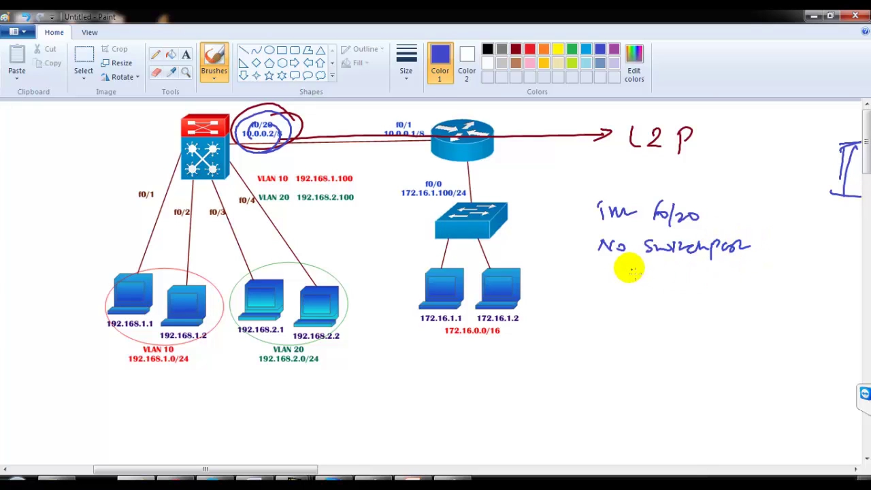
mouse_move(610, 276)
left_mouse_down()
mouse_move(632, 282)
mouse_move(658, 270)
left_mouse_up()
left_click_drag(682, 287, 720, 286)
left_click_drag(737, 286, 770, 285)
mouse_move(587, 196)
left_mouse_down()
mouse_move(566, 253)
mouse_move(586, 287)
left_mouse_up()
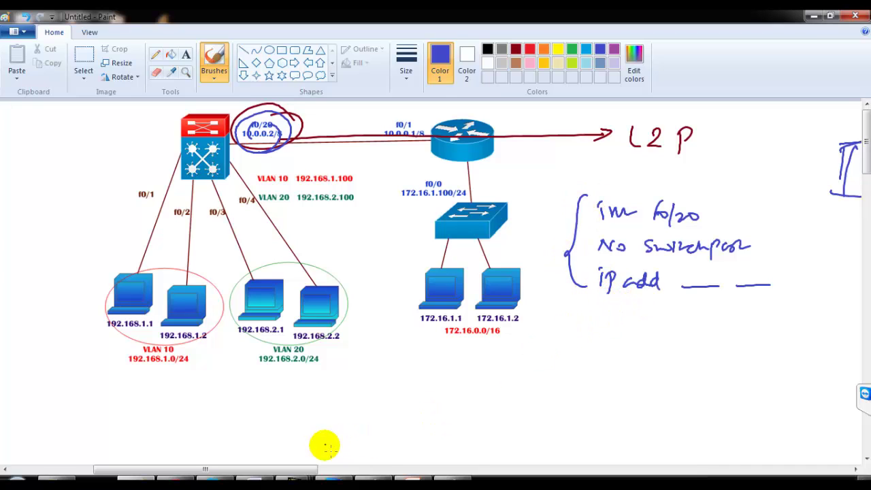
- Close the blue command list with a brace and write (OR) after it
left_click_drag(297, 469, 308, 469)
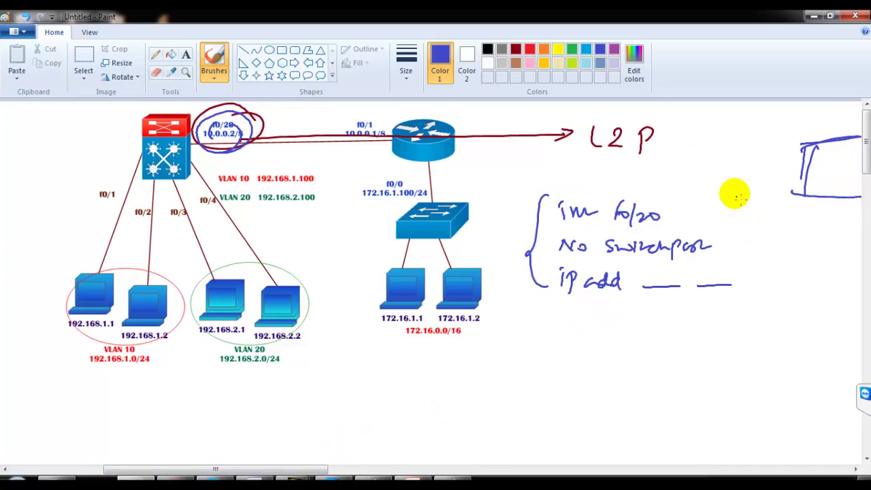
left_click_drag(734, 193, 728, 280)
left_click_drag(776, 238, 773, 239)
mouse_move(784, 238)
left_mouse_down()
mouse_move(782, 252)
mouse_move(793, 256)
left_mouse_up()
left_click_drag(802, 235, 803, 257)
left_click_drag(760, 234, 758, 259)
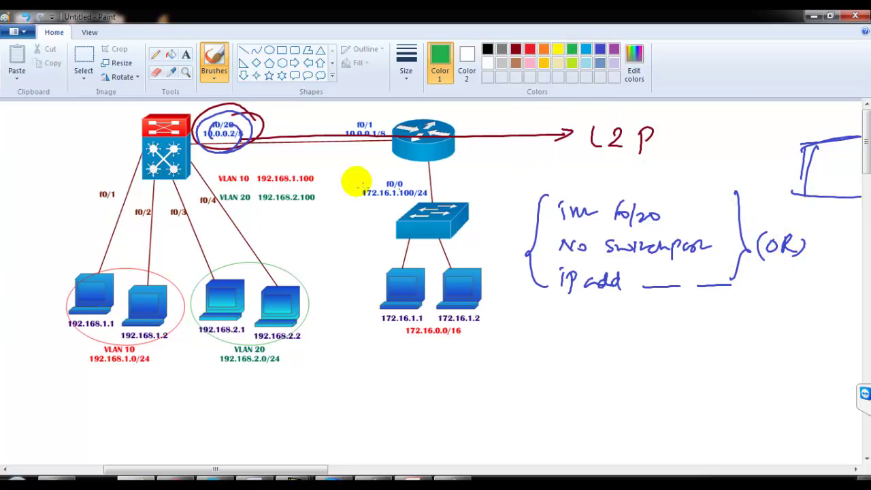
- Circle f0/20 in green, rule off the blue commands, and write int f0/20 and Switchport Access Vlan 100 below, underlining 100
mouse_move(221, 134)
left_mouse_down()
mouse_move(211, 130)
mouse_move(239, 144)
mouse_move(231, 139)
left_mouse_up()
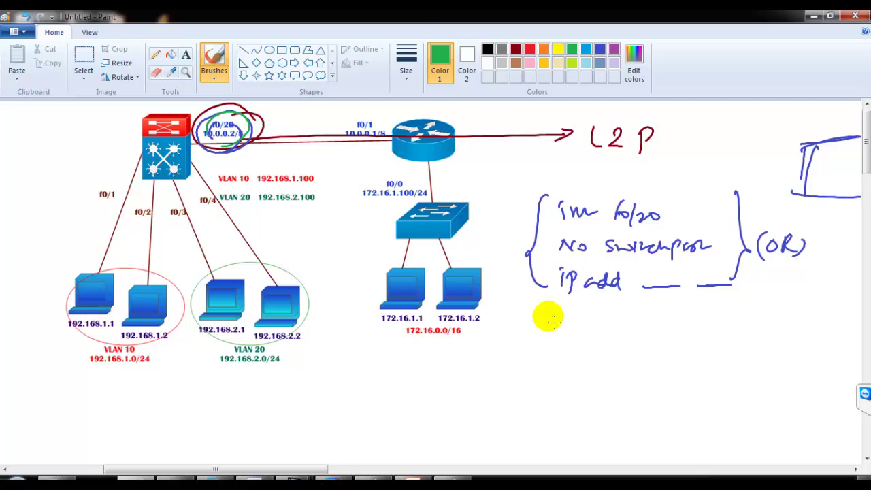
left_click_drag(537, 317, 715, 318)
mouse_move(570, 341)
left_mouse_down()
mouse_move(638, 339)
mouse_move(645, 354)
mouse_move(664, 344)
left_mouse_up()
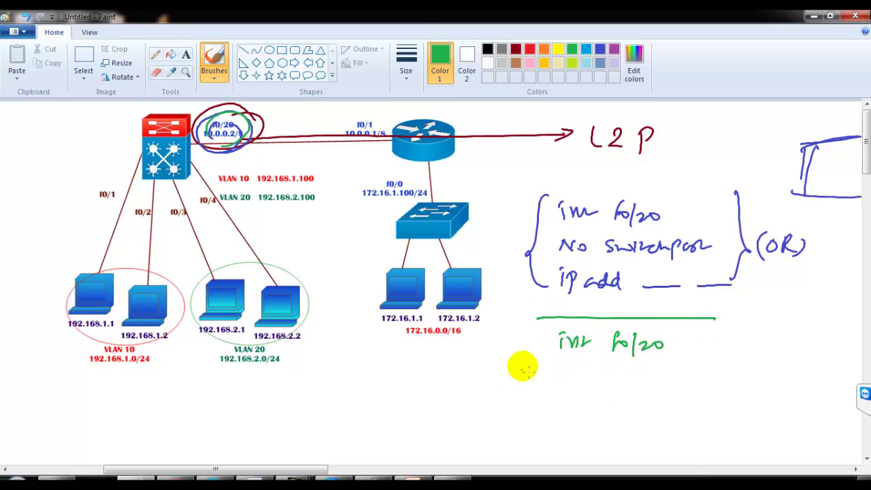
left_click_drag(522, 367, 514, 383)
mouse_move(528, 371)
left_mouse_down()
mouse_move(573, 377)
mouse_move(584, 392)
mouse_move(597, 374)
mouse_move(619, 373)
left_mouse_up()
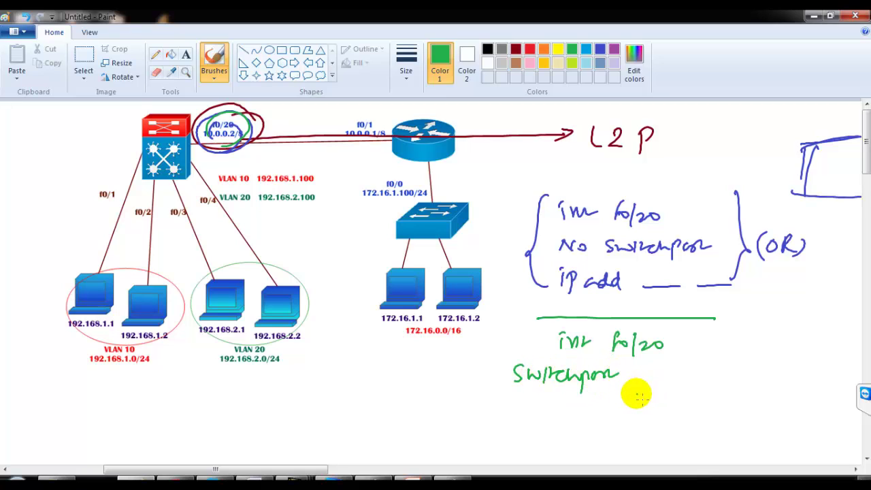
mouse_move(649, 373)
left_mouse_down()
mouse_move(723, 372)
mouse_move(748, 385)
mouse_move(765, 371)
left_mouse_up()
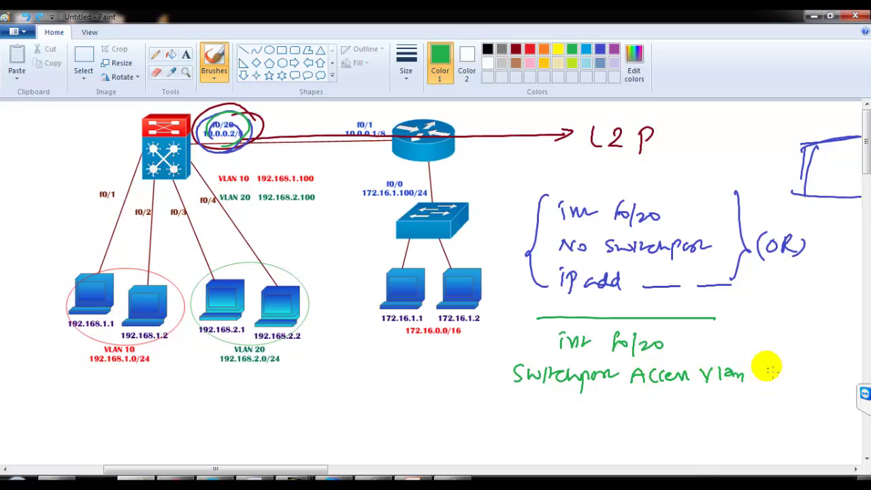
mouse_move(777, 372)
left_mouse_down()
mouse_move(792, 373)
mouse_move(791, 387)
left_mouse_up()
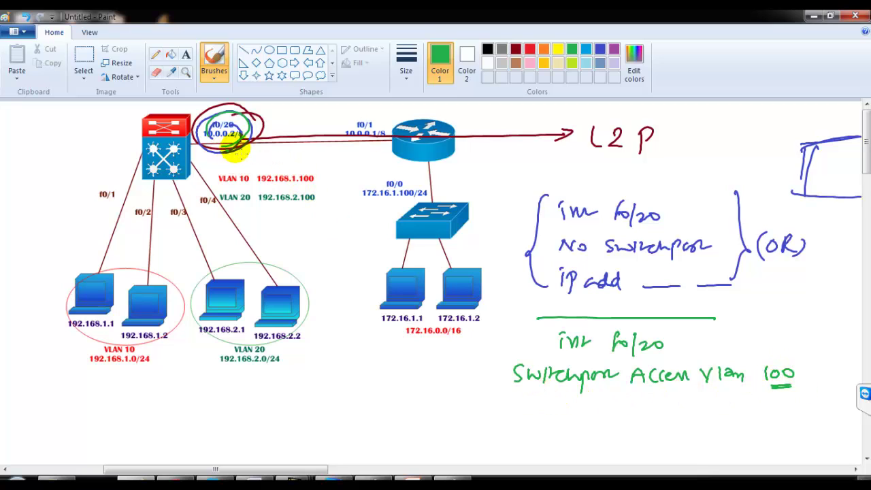
- Label the f0/20 link Access with green arrows, and draw green arrows along the links down to the VLAN 10 and VLAN 20 hosts
left_click_drag(238, 141, 259, 156)
mouse_move(265, 151)
left_mouse_down()
mouse_move(303, 156)
mouse_move(310, 165)
mouse_move(295, 163)
mouse_move(299, 149)
mouse_move(347, 153)
left_mouse_up()
left_click_drag(338, 147, 339, 157)
mouse_move(249, 215)
left_mouse_down()
mouse_move(257, 238)
mouse_move(265, 229)
left_mouse_up()
mouse_move(168, 216)
left_mouse_down()
mouse_move(170, 244)
mouse_move(176, 234)
left_mouse_up()
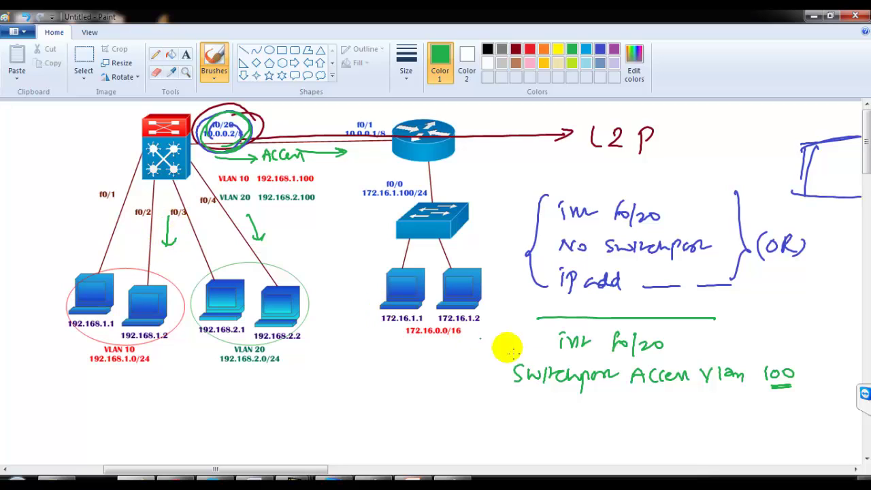
- Brace the green commands with an arrow and write int Vlan 100 and ip add 10.0.0.2 255.0.0.0 below, underlining address and mask
mouse_move(522, 331)
left_mouse_down()
mouse_move(502, 376)
mouse_move(516, 384)
mouse_move(469, 371)
left_mouse_up()
left_click_drag(485, 362, 485, 376)
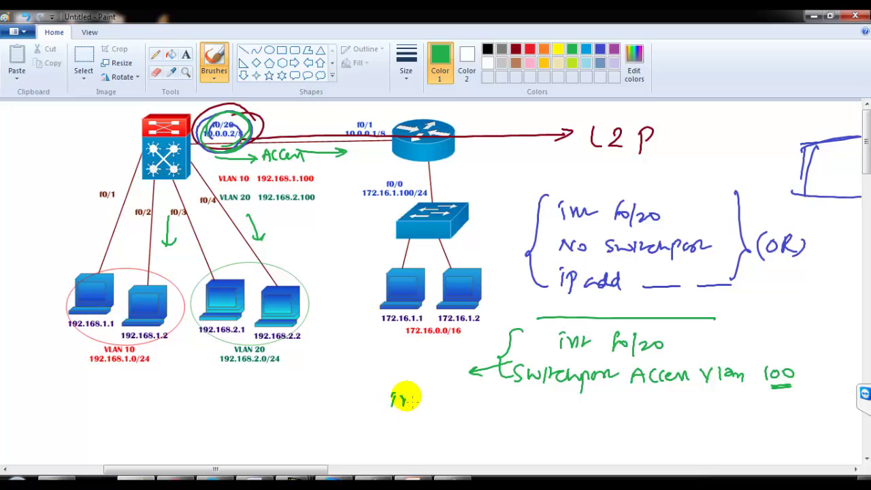
left_click_drag(437, 401, 520, 407)
left_click_drag(408, 426, 416, 444)
left_click_drag(436, 435, 469, 427)
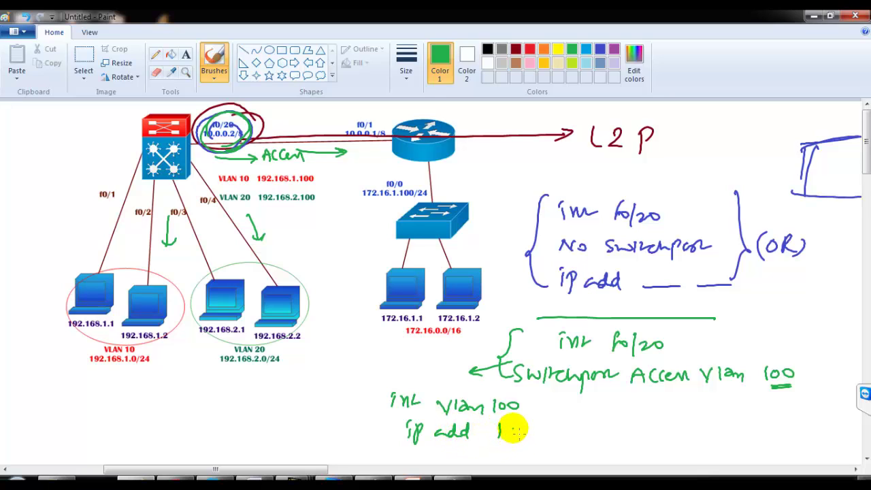
mouse_move(514, 429)
left_mouse_down()
mouse_move(555, 430)
mouse_move(524, 452)
mouse_move(602, 435)
left_mouse_up()
left_click_drag(610, 423, 604, 436)
left_click(655, 432)
left_click_drag(670, 426, 670, 427)
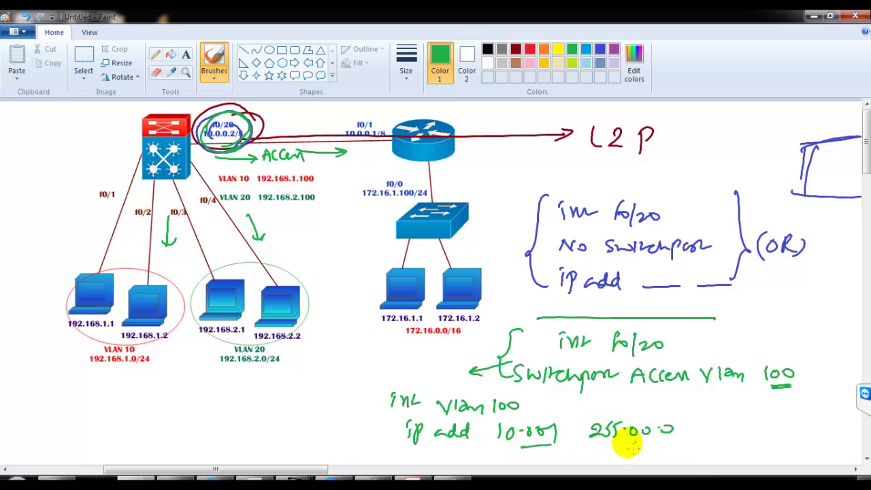
left_click_drag(604, 444, 665, 440)
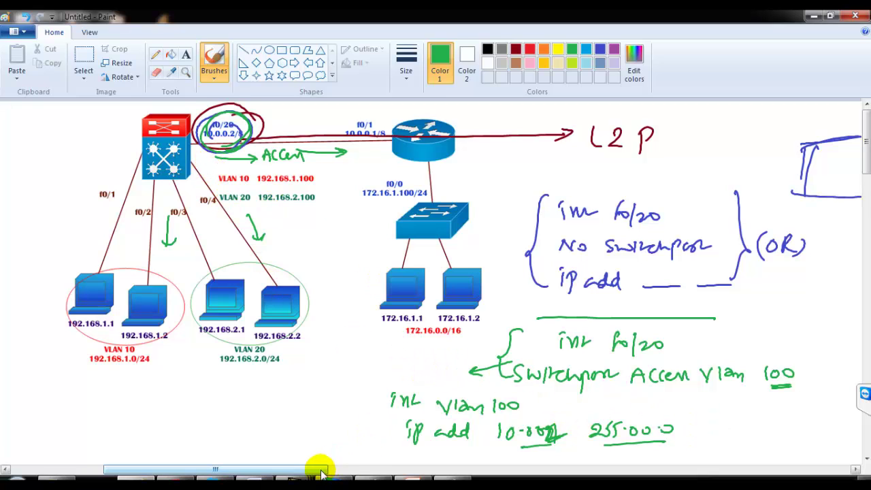
- Sketch a green switch box labelled SW1 in blank canvas space and link it by a line to a router circle labelled R1
left_click_drag(321, 469, 487, 469)
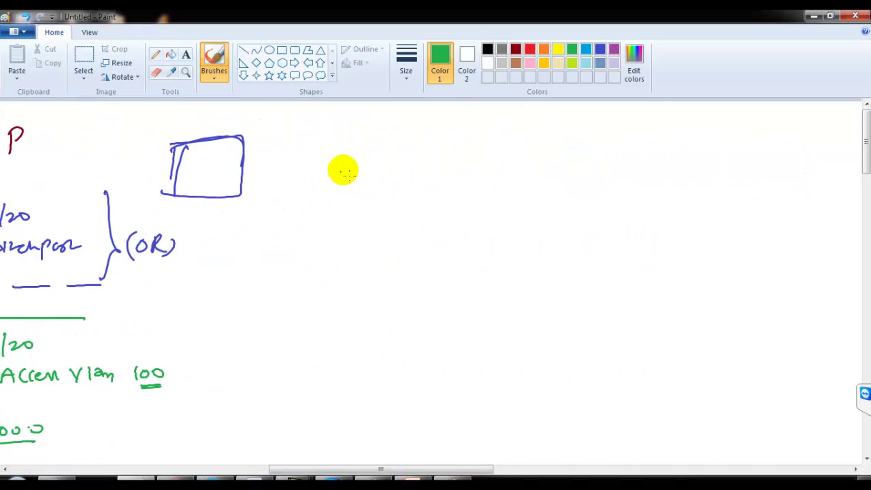
mouse_move(361, 163)
left_mouse_down()
mouse_move(446, 174)
mouse_move(395, 234)
left_mouse_up()
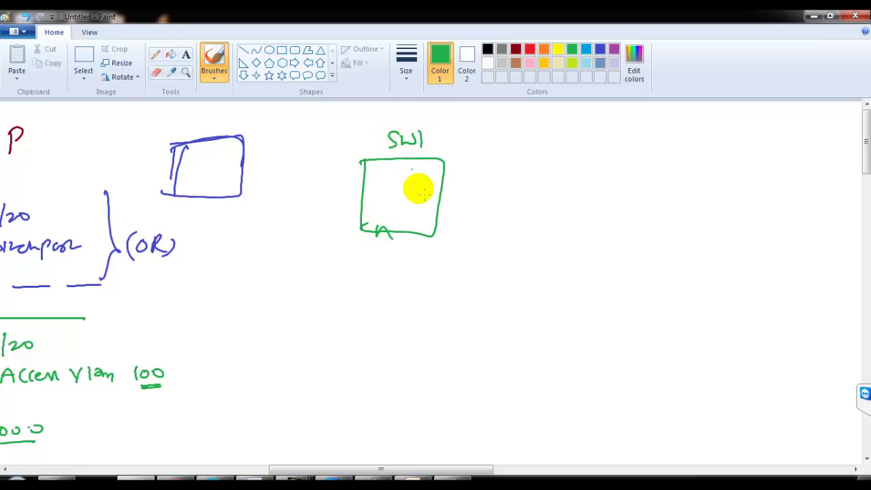
left_click_drag(434, 197, 764, 204)
left_click_drag(797, 178, 783, 211)
left_click_drag(769, 166, 789, 165)
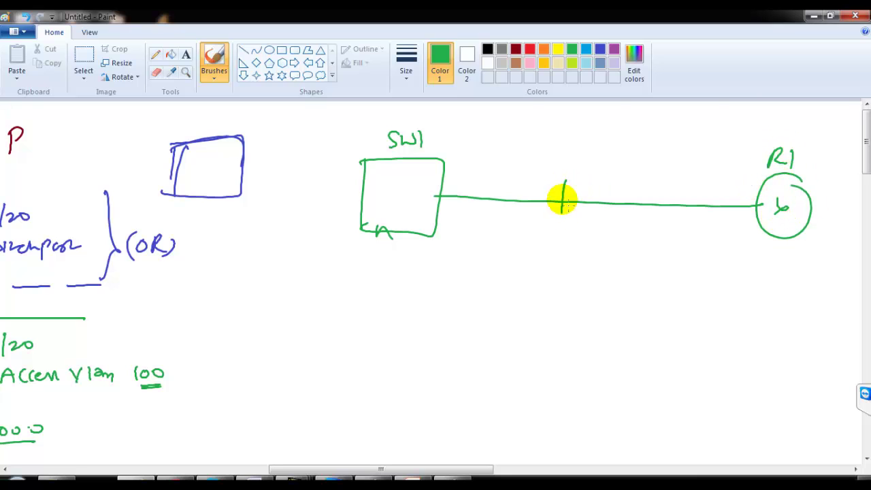
- Add two switch boxes on the SW1–R1 link with an arrow labelled Trunks, and mark SW1's port with a red dot
mouse_move(562, 199)
left_mouse_down()
mouse_move(601, 185)
mouse_move(567, 206)
mouse_move(624, 213)
mouse_move(669, 186)
mouse_move(649, 216)
mouse_move(614, 170)
left_mouse_up()
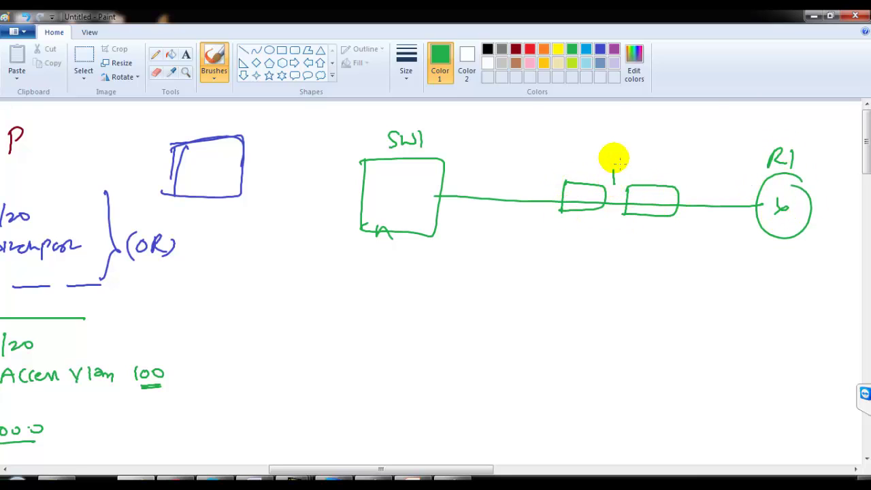
left_click_drag(594, 129, 657, 145)
left_click_drag(666, 131, 661, 147)
left_click(530, 49)
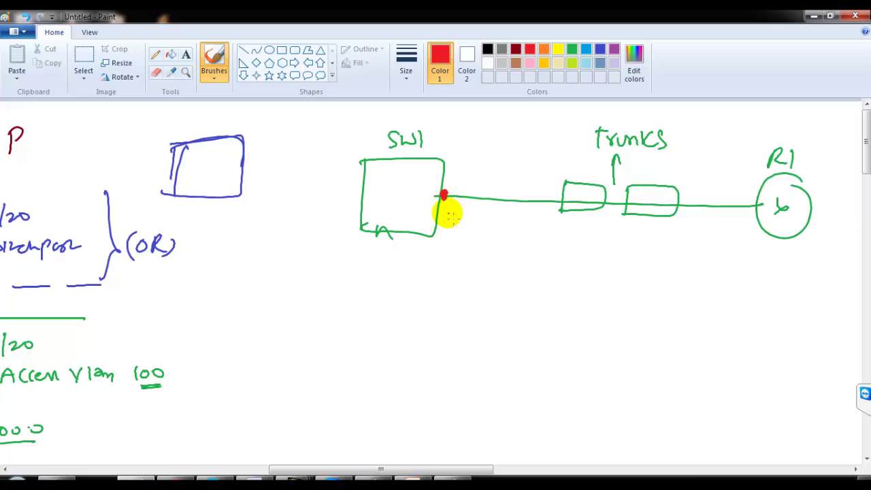
- Annotate SW1's port in red with an arrow to a No note, an arrow toward the middle switches, and crosses on both
left_click_drag(444, 198, 447, 244)
left_click_drag(444, 237, 452, 237)
left_click_drag(420, 274, 439, 269)
left_click_drag(460, 227, 532, 233)
left_click_drag(525, 229, 532, 233)
left_click_drag(560, 198, 560, 207)
left_click_drag(633, 206, 625, 211)
left_click_drag(626, 203, 634, 209)
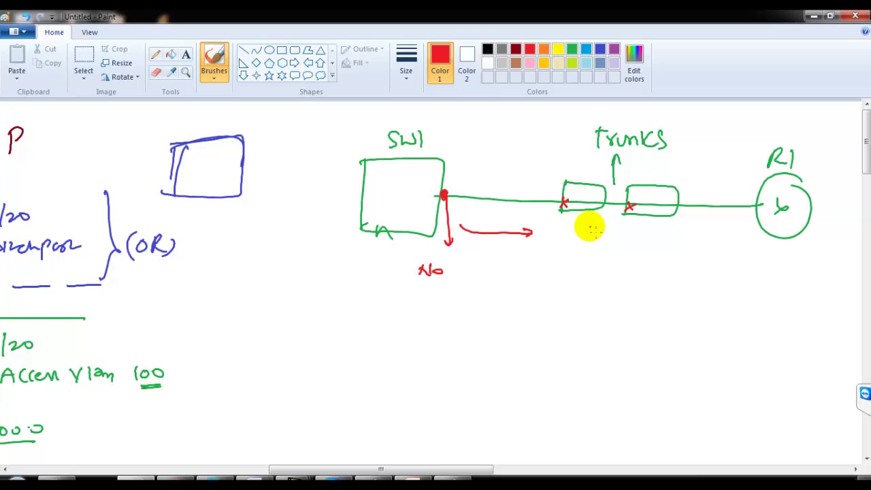
- Undo the red crosses, arrows and No note, keeping the red dot on SW1's port
key("ctrl+z")
key("ctrl+z")
key("ctrl+z")
key("ctrl+z")
key("ctrl+z")
key("ctrl+z")
key("ctrl+z")
key("ctrl+z")
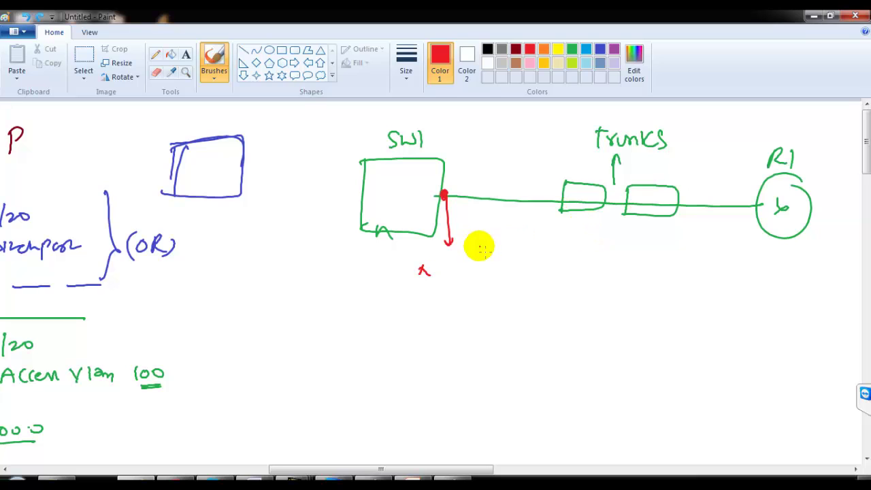
key("ctrl+z")
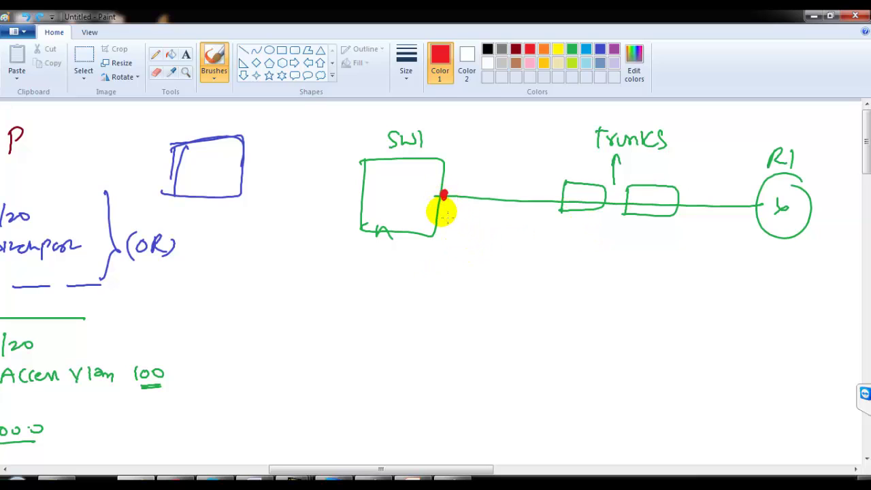
- Draw a red arrow down from SW1's port to the note Vlan 100, and write a circled SVI beneath it
left_click_drag(443, 198, 443, 238)
left_click_drag(439, 235, 502, 261)
left_click_drag(428, 299, 461, 308)
left_click_drag(443, 280, 472, 295)
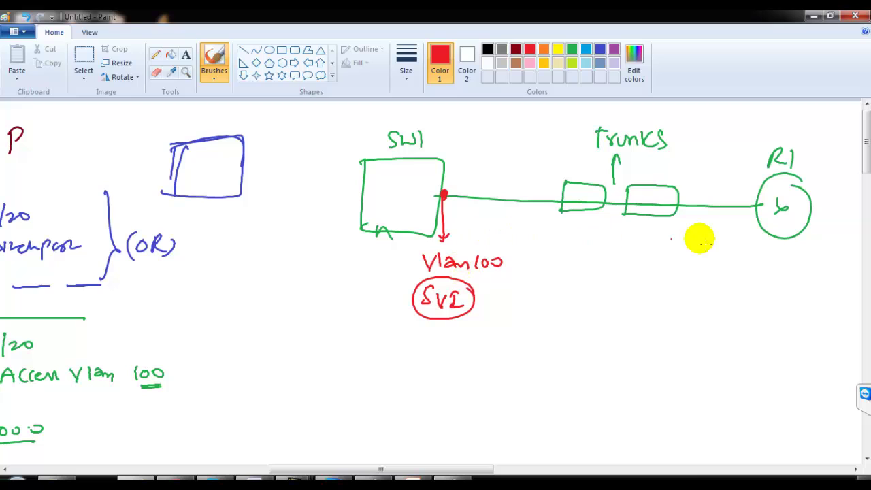
- Mark R1's port with a red arrow and IP note, then circle the two middle switches and label them trunks
mouse_move(755, 211)
left_mouse_down()
mouse_move(754, 272)
mouse_move(742, 289)
mouse_move(753, 291)
left_mouse_up()
mouse_move(591, 190)
left_mouse_down()
mouse_move(685, 189)
mouse_move(583, 188)
left_mouse_up()
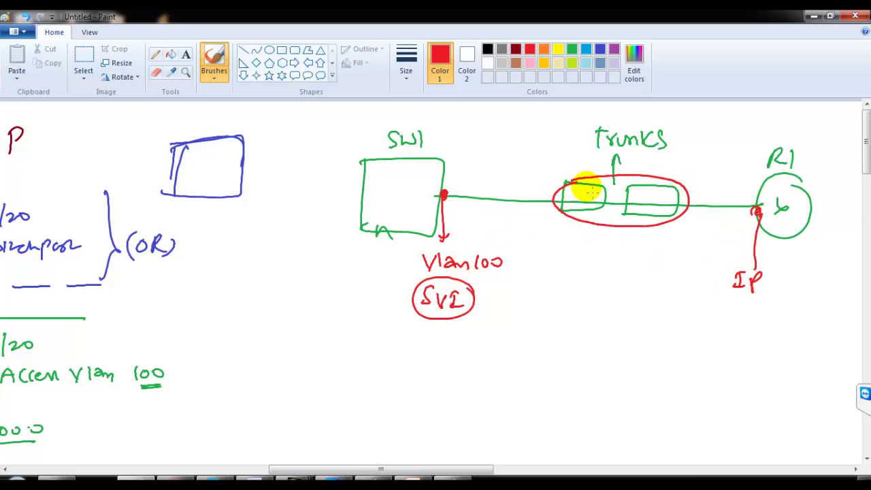
mouse_move(589, 230)
left_mouse_down()
mouse_move(583, 241)
mouse_move(637, 246)
left_mouse_up()
left_click_drag(645, 236, 640, 247)
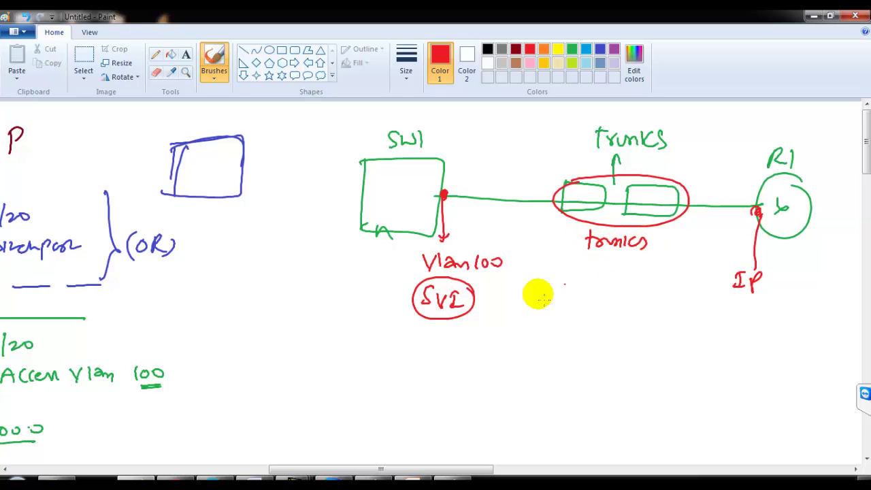
- Draw a red arrow from the SVI note toward R1's IP note and label it 100
left_click_drag(510, 289, 707, 291)
left_click_drag(694, 283, 695, 298)
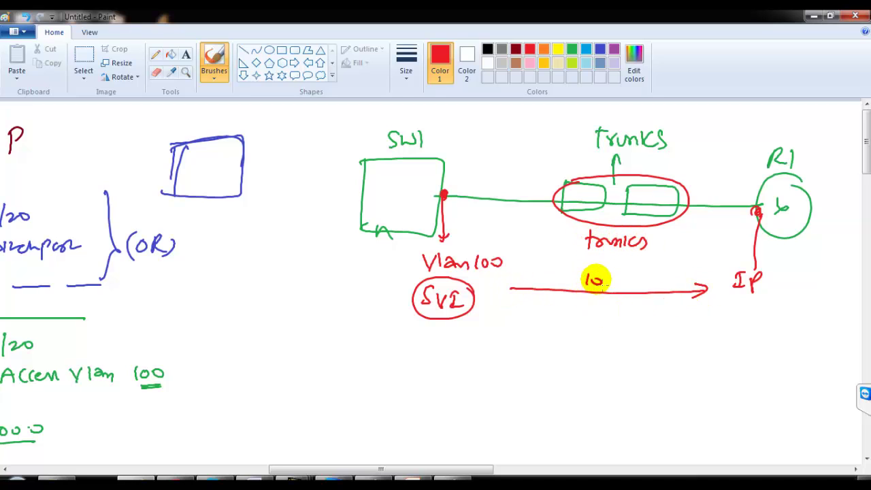
left_click_drag(612, 277, 611, 276)
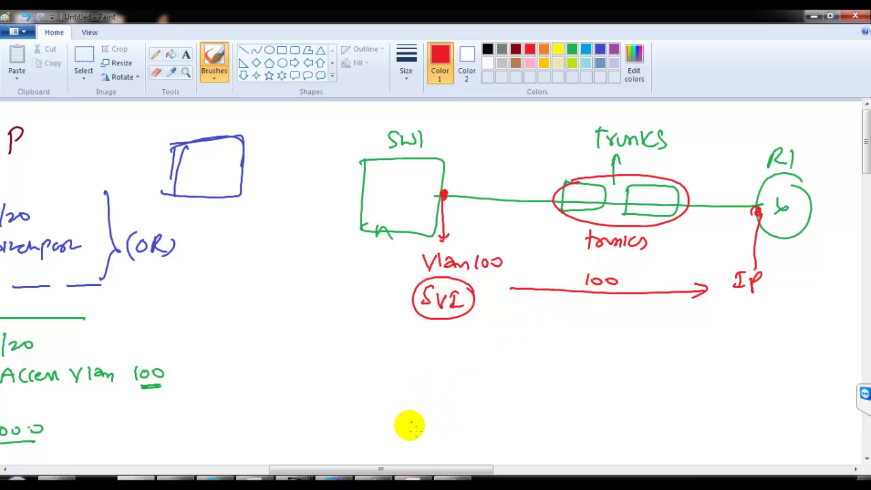
- Sketch a second diagram in red below, with a box labelled SW1 connected directly by a line to a circle labelled R1
left_click_drag(397, 468, 393, 468)
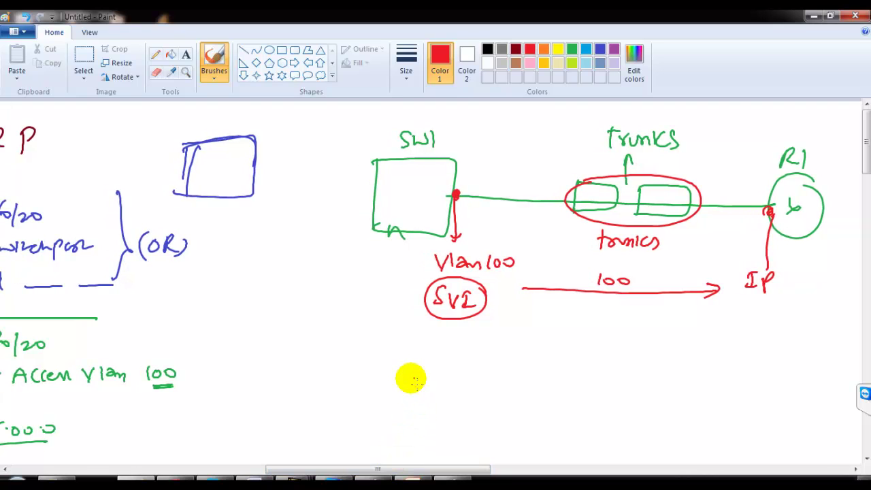
left_click_drag(395, 372, 385, 423)
left_click_drag(410, 348, 407, 360)
left_click_drag(410, 349, 425, 349)
left_click_drag(433, 346, 434, 359)
left_click_drag(449, 393, 675, 385)
mouse_move(681, 371)
left_mouse_down()
mouse_move(682, 386)
mouse_move(684, 366)
left_mouse_up()
- Label SW1's port in the lower diagram No Switchport with an arrow, and draw a curved arrow along the link toward R1
mouse_move(447, 391)
left_mouse_down()
mouse_move(463, 369)
mouse_move(481, 367)
left_mouse_up()
left_click_drag(485, 363, 498, 368)
left_click_drag(505, 362, 514, 359)
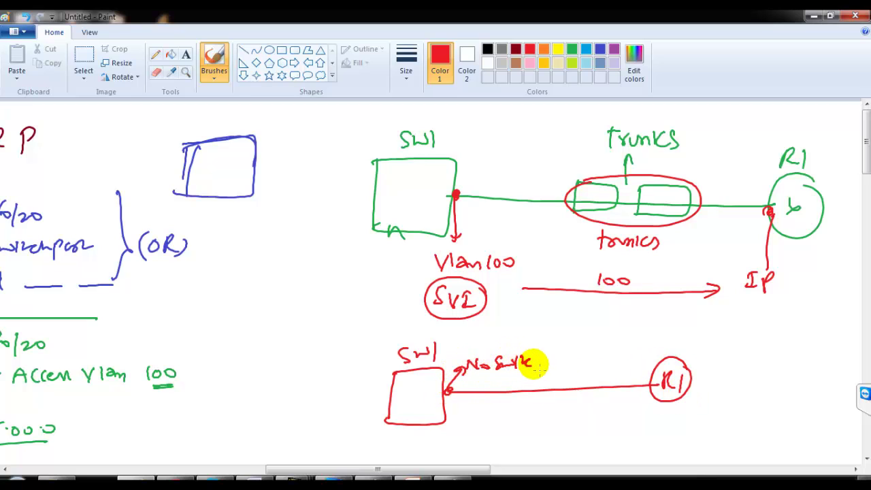
mouse_move(580, 355)
left_mouse_down()
mouse_move(485, 370)
mouse_move(598, 396)
left_mouse_up()
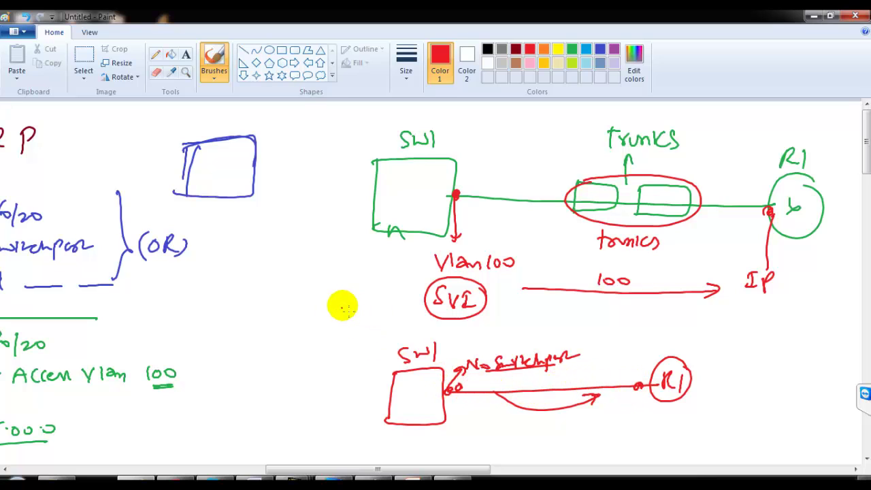
- Write (OR) in red between the upper SVI diagram and the lower routed-port diagram
left_click_drag(348, 294, 362, 308)
left_click_drag(369, 291, 371, 310)
left_click_drag(317, 294, 313, 320)
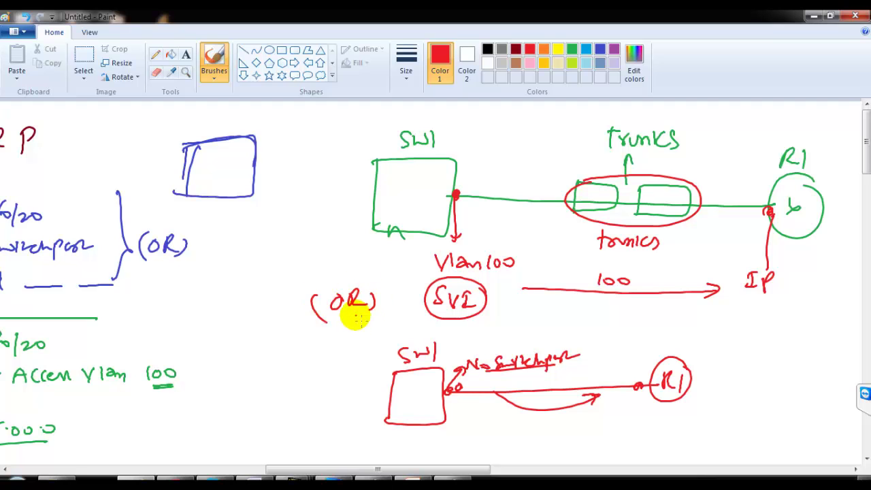
- Return the drawing to the topology and switch to the Multilayer Switch0 command line in Packet Tracer
left_click_drag(371, 468, 247, 469)
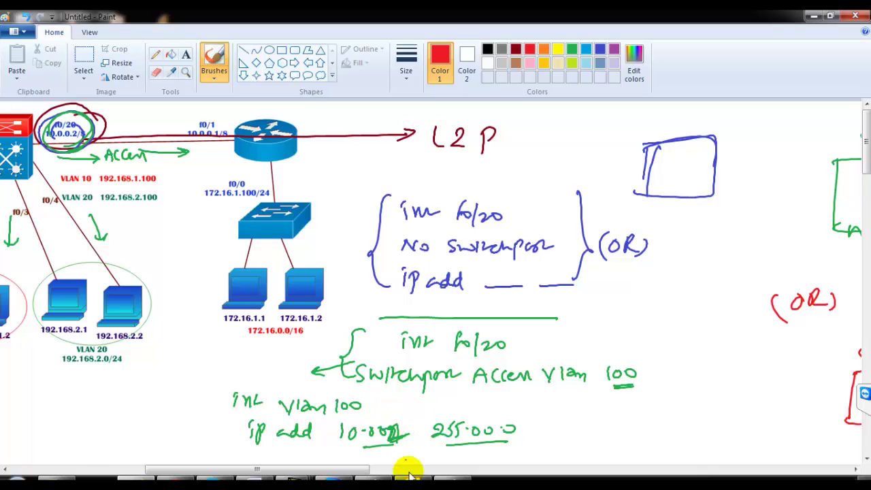
mouse_move(310, 474)
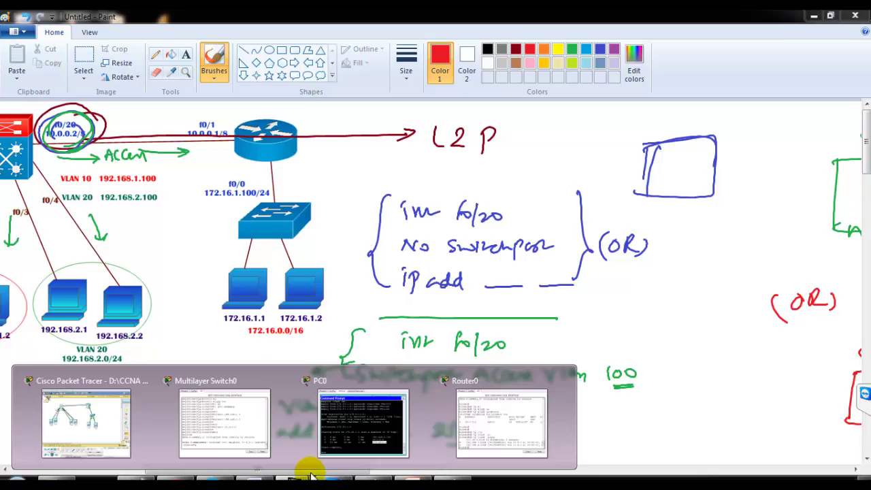
mouse_move(468, 430)
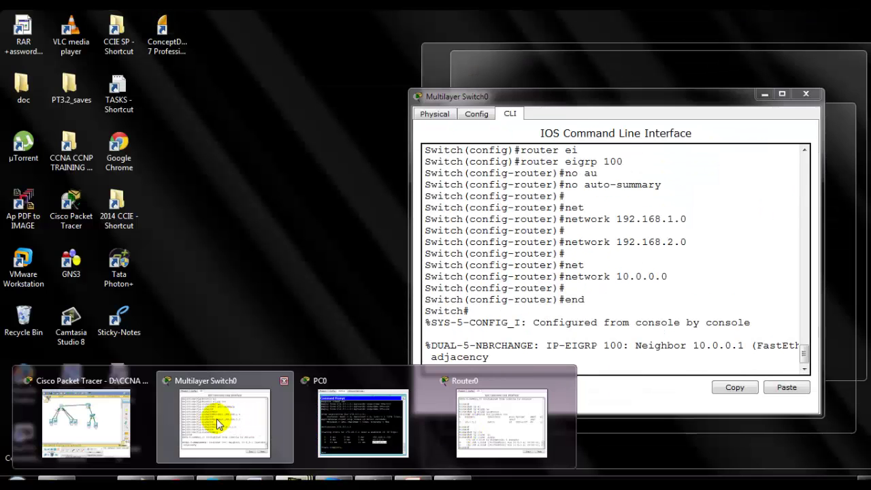
left_click(214, 416)
key("Return")
key("Return")
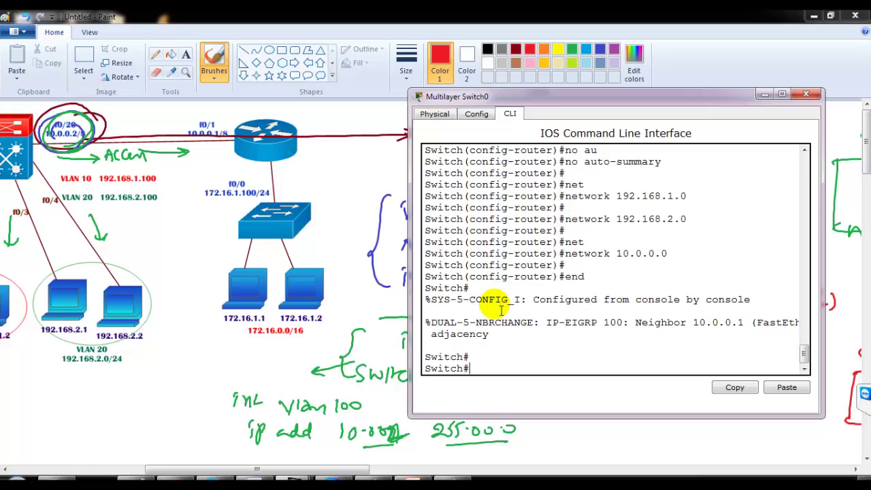
- Turn interface f0/20 on the multilayer switch back into a Layer 2 switchport and return to privileged mode
type("con f")
key("Return")
type("tch#t")
key("Return")
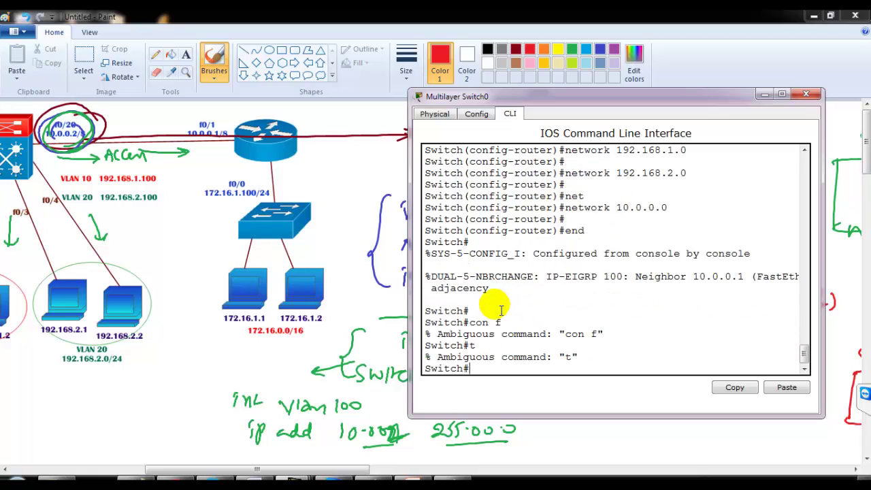
type("conf t")
key("Return")
key("Return")
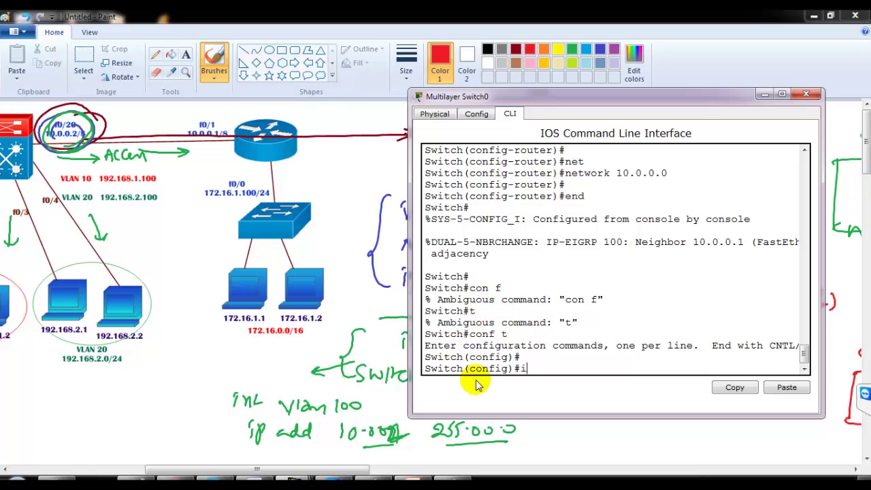
key("Return")
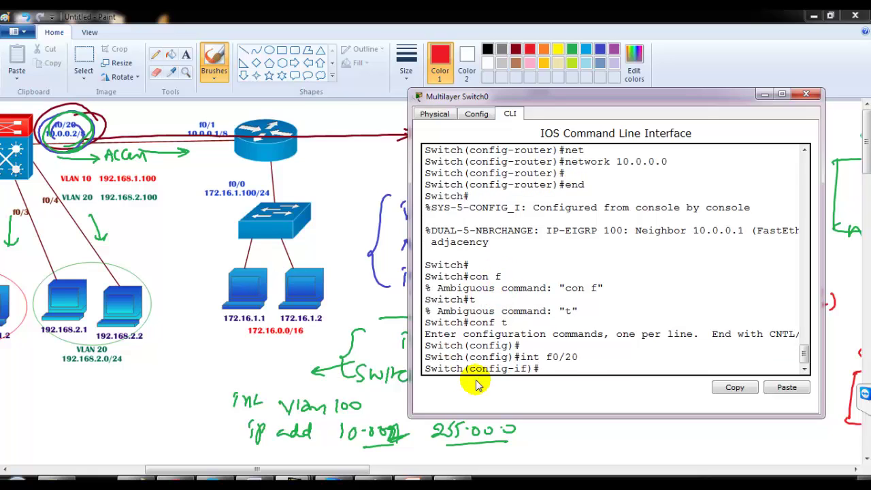
type("sw")
key("Tab")
key("Return")
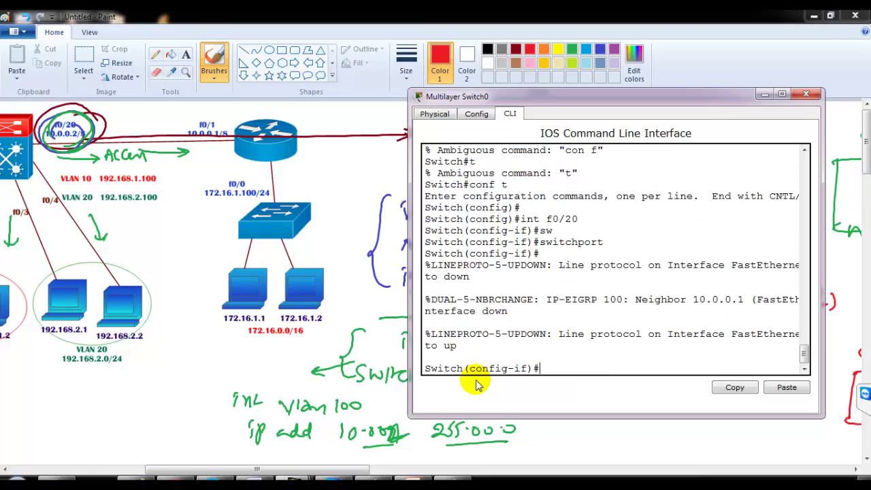
key("Return")
key("Return")
type("end")
key("Return")
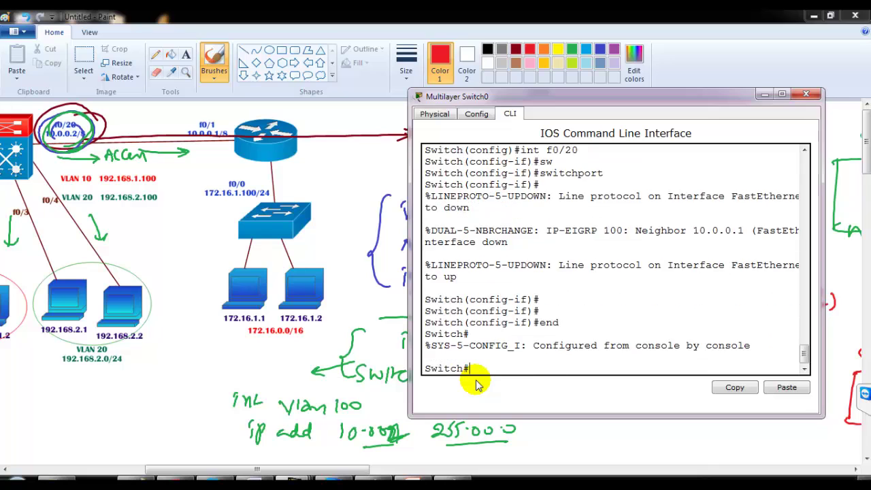
- Check the EIGRP neighbors on the multilayer switch
type("sh ip ei")
key("Tab")
type("ne")
key("Tab")
key("Return")
key("Return")
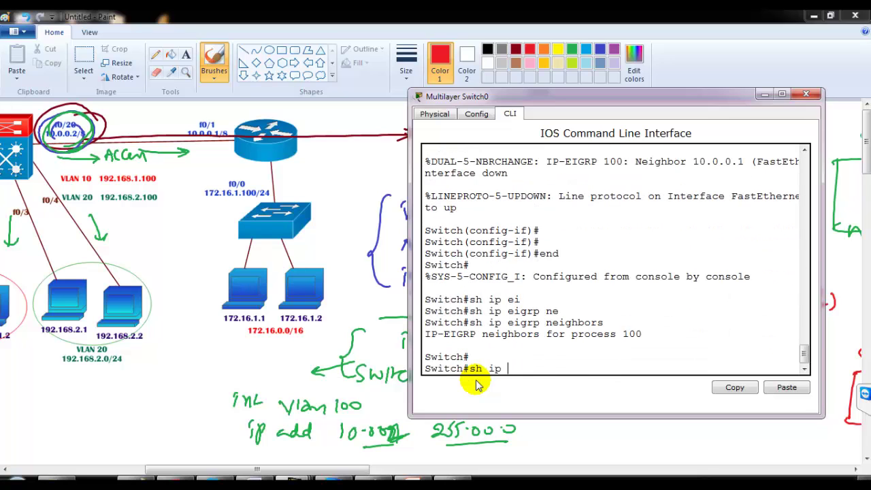
- List the brief IP interface summary and check the address on FastEthernet0/20
type("sh ip int br")
key("Return")
key("space")
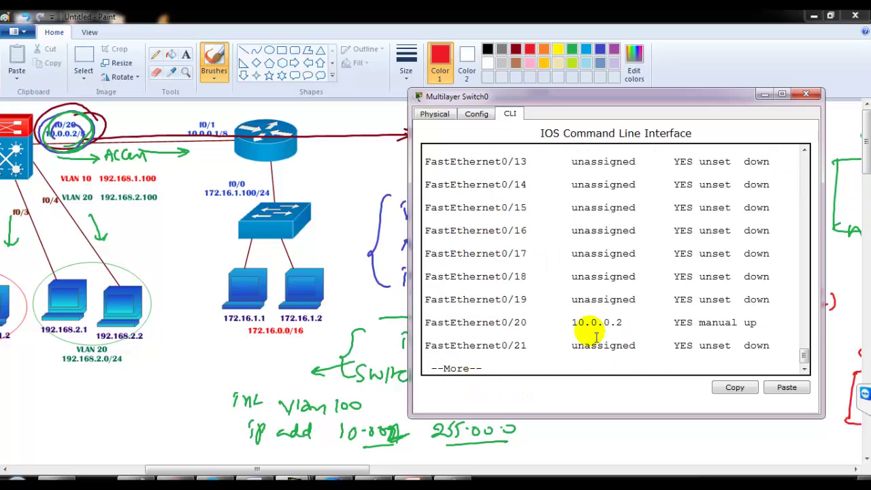
left_click_drag(541, 329, 571, 325)
type("q")
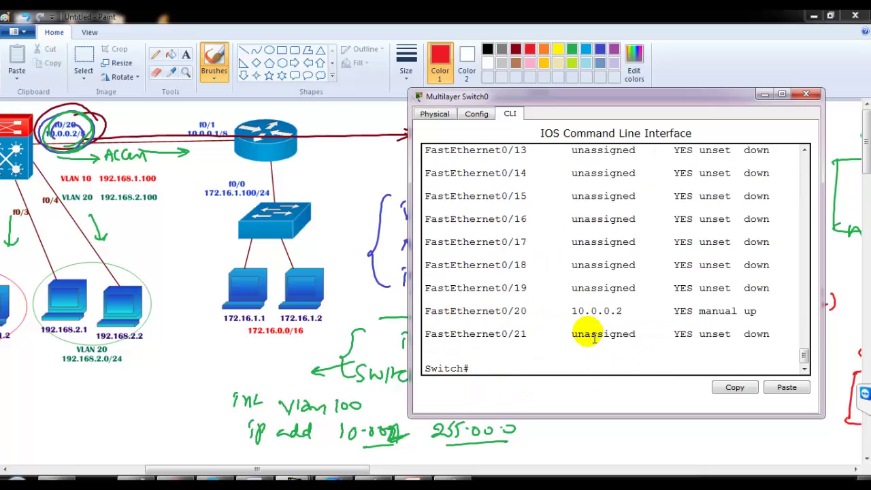
- Try to remove the IP address from interface f0/20, and return to privileged mode
type("conf t")
key("Return")
key("Return")
type("int f0/20")
key("Return")
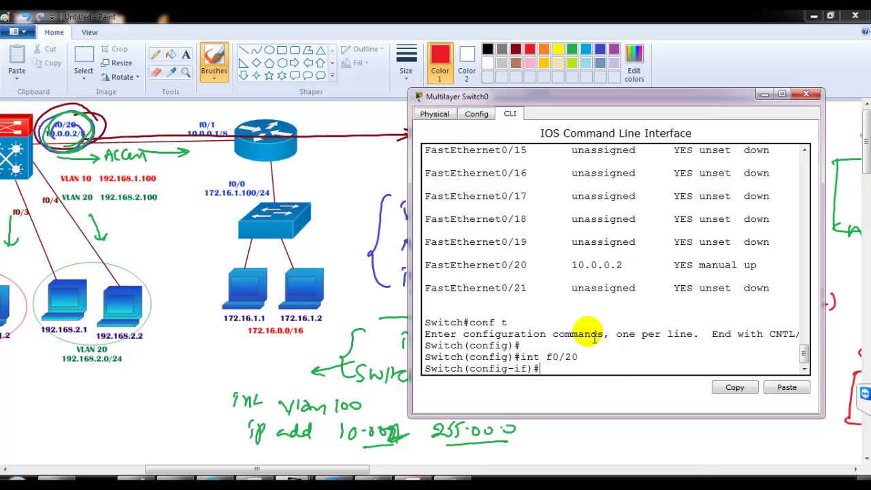
type("no ipa d")
key("Return")
key("Return")
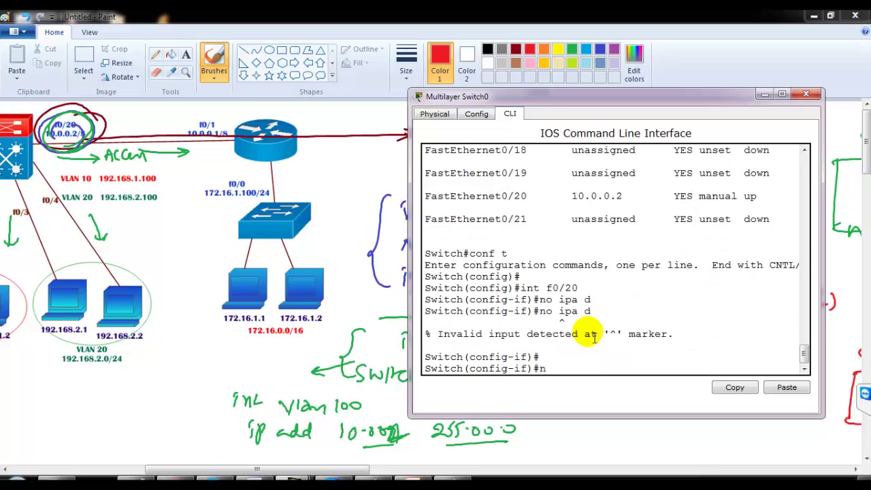
type("no ip ad")
key("Return")
key("Return")
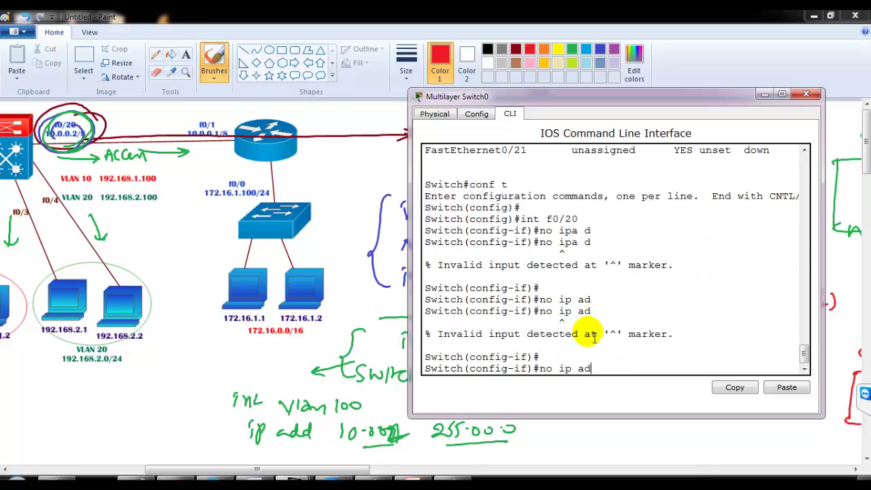
type("no ip adress")
key("Return")
type("end")
key("Return")
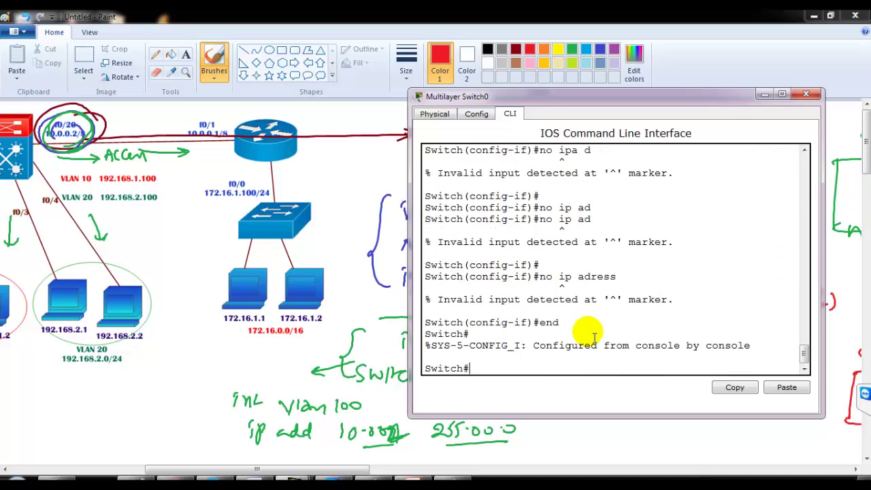
- Recheck FastEthernet0/20's address in the brief IP interface summary
type("sh pi int br")
key("Return")
type("sh ip in")
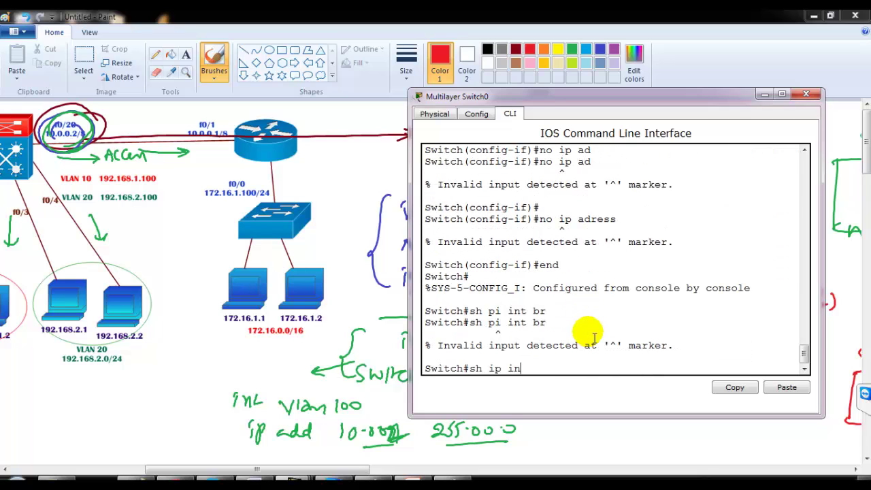
type("t brief")
key("Return")
type("q")
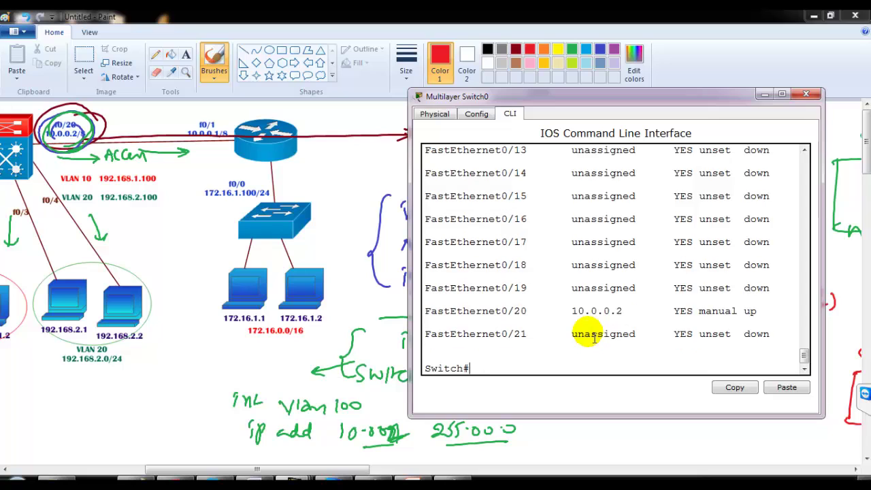
- Page through the switch's whole running configuration and examine the FastEthernet0/20 entry
type("r")
key("BackSpace")
type("sh run")
key("Return")
key("Return")
key("Return")
key("Return")
key("Return")
key("Return")
key("Return")
key("Return")
key("Return")
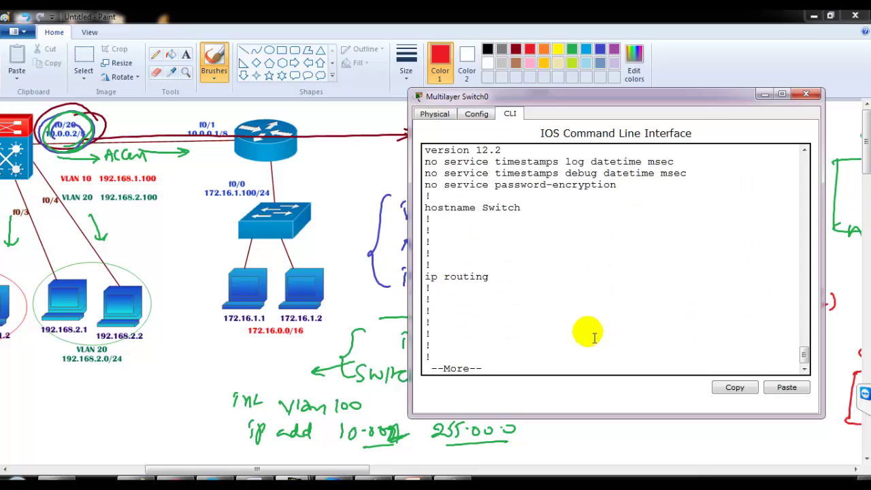
key("Return")
key("Return")
key("Return")
key("Return")
key("Return")
key("Return")
key("Return")
key("Return")
key("Return")
key("Return")
key("Return")
key("Return")
key("Return")
key("Return")
key("Return")
key("Return")
key("Return")
key("Return")
key("Return")
key("Return")
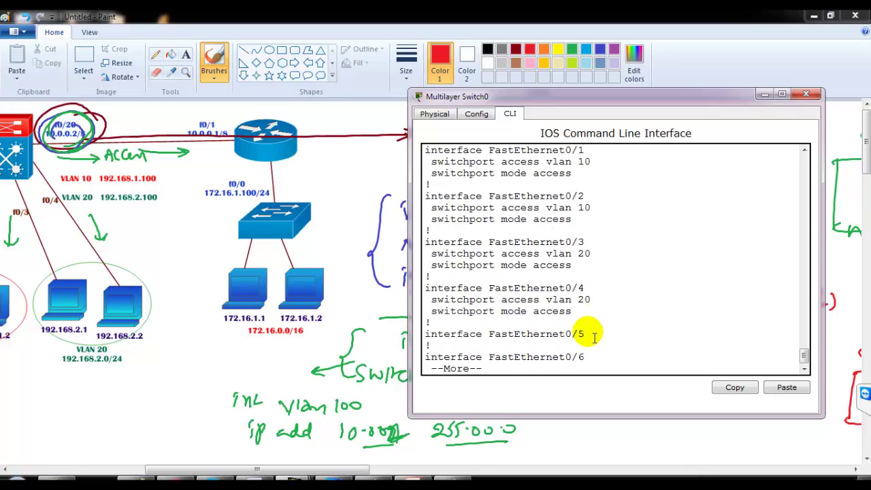
key("Return")
key("Return")
key("Return")
key("Return")
key("Return")
key("Return")
key("Return")
key("Return")
key("Return")
key("Return")
key("Return")
key("Return")
key("Return")
key("Return")
key("Return")
key("Return")
key("Return")
key("Return")
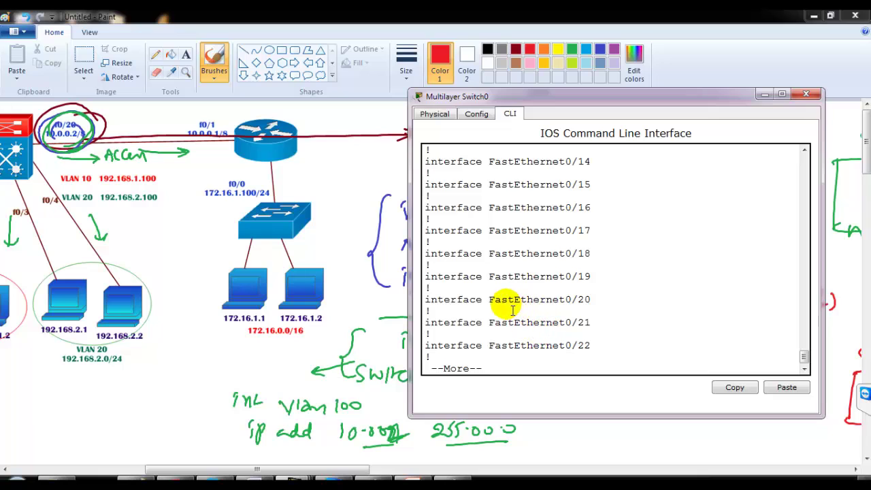
left_click_drag(507, 300, 593, 313)
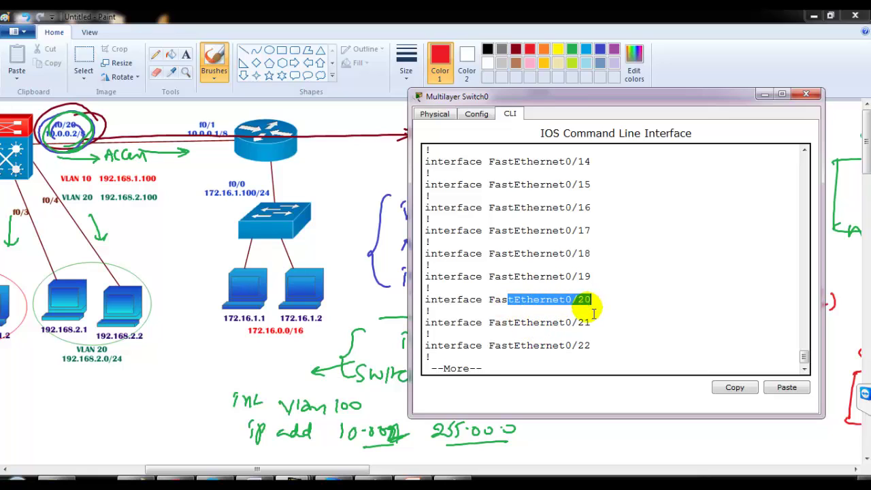
key("Return")
key("Return")
key("Return")
key("Return")
key("Return")
key("Return")
key("Return")
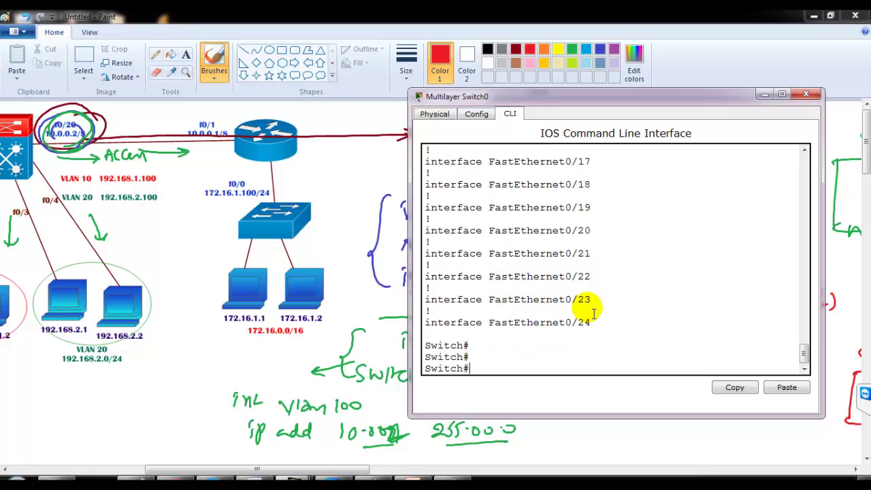
- Set the switchport mode of interface f0/20 to access
type("conf t")
key("Return")
key("Return")
type("int g")
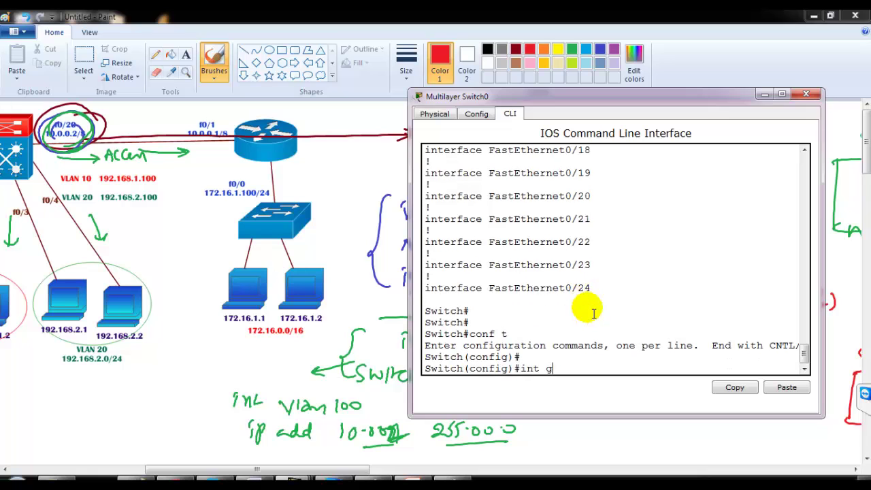
key("BackSpace")
type("f0/20")
key("Return")
type("s")
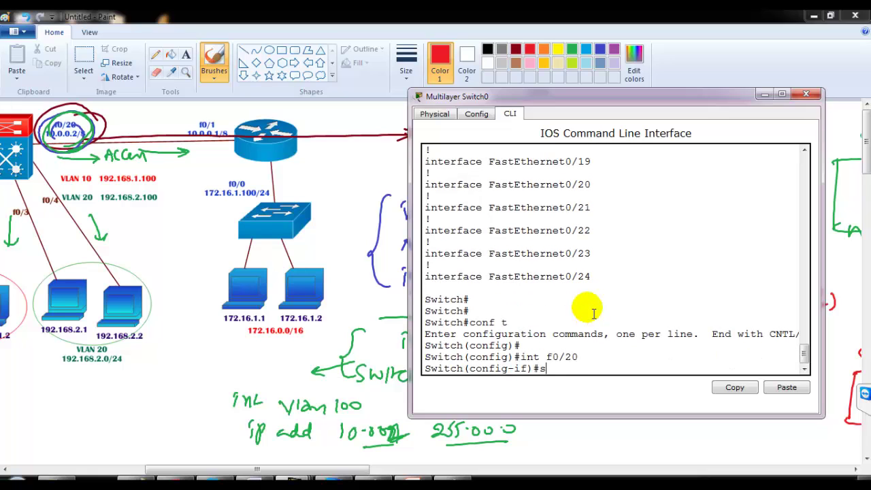
type("witchport mode access")
key("Return")
- Assign interface f0/20 to access VLAN 100 and return to global configuration mode
type("switchport a")
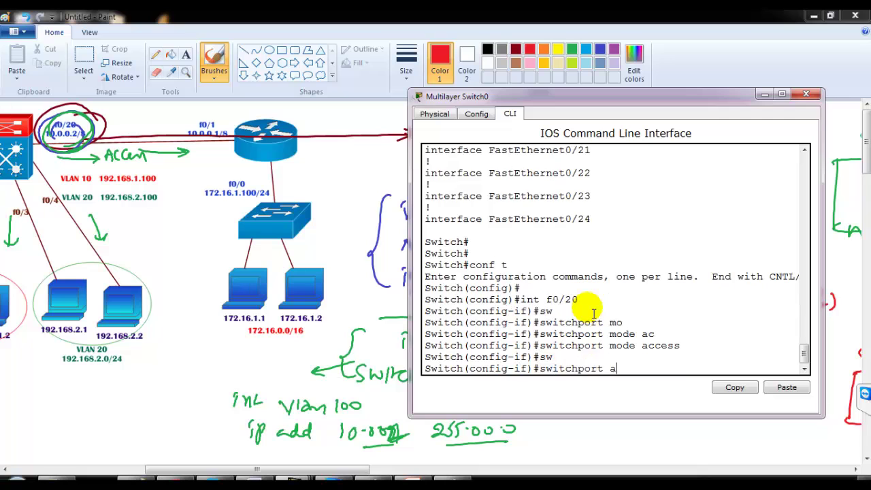
key("Tab")
type("vlan 100")
key("Return")
key("Return")
type("exi")
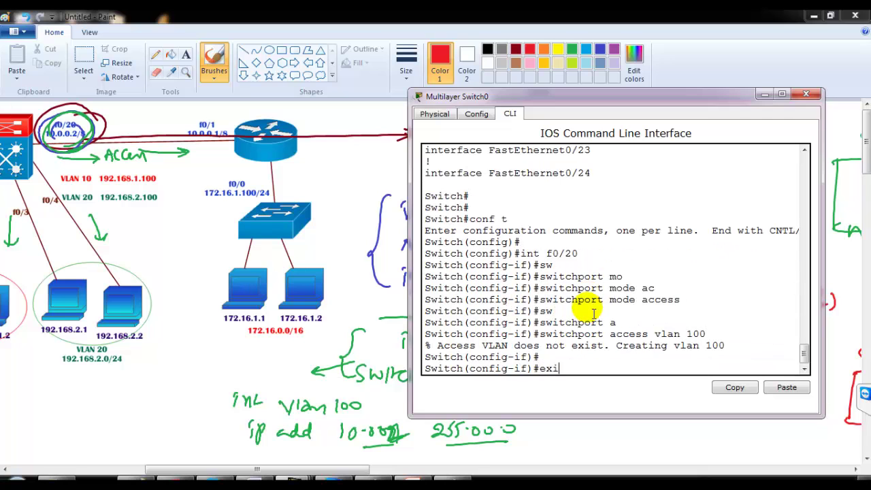
type("t")
key("Return")
- Move the switch console clear of the drawn notes and create the VLAN 100 interface
left_click_drag(549, 103, 594, 62)
left_click_drag(616, 282, 680, 299)
left_click(657, 300)
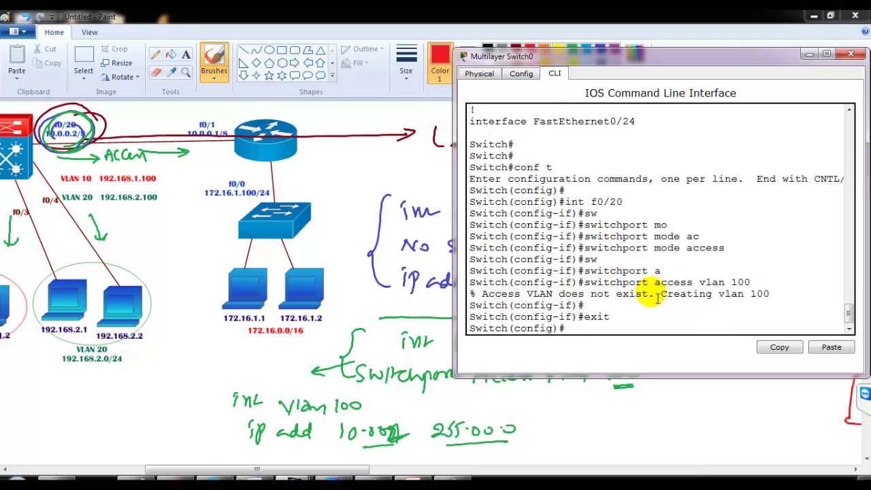
key("Return")
key("Return")
type("int vlan 100")
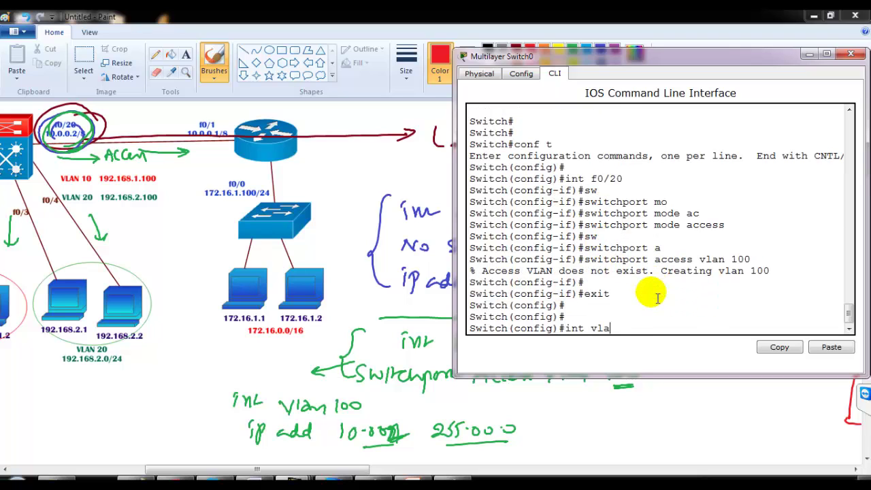
key("Return")
- Try to assign IP address 10.0.0.2 with mask 255.0.0.0 to the VLAN 100 interface
type("ip address")
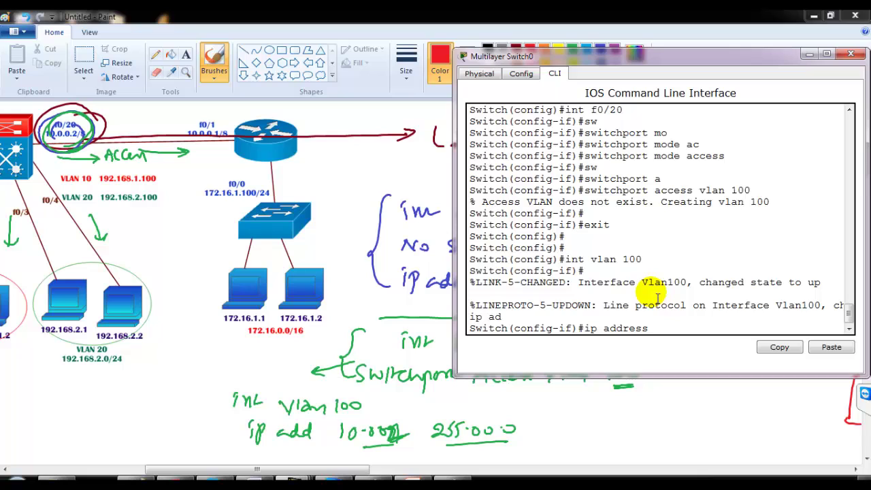
left_click(85, 153)
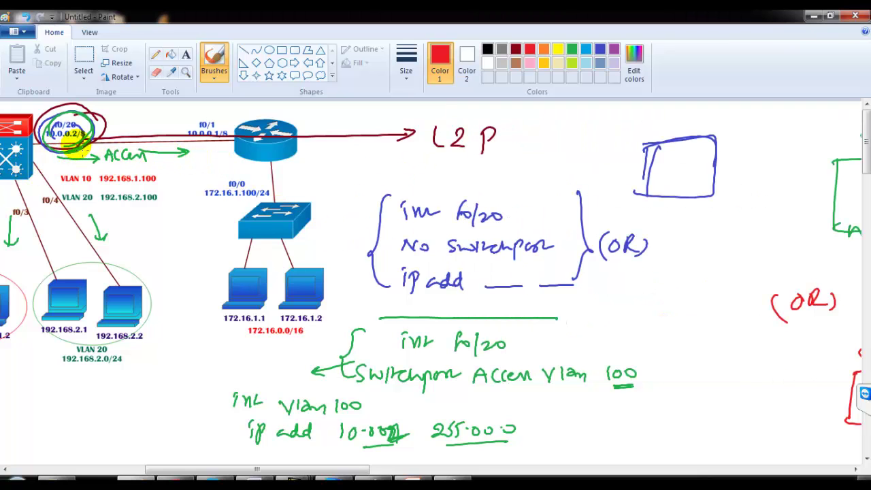
key("alt+Tab")
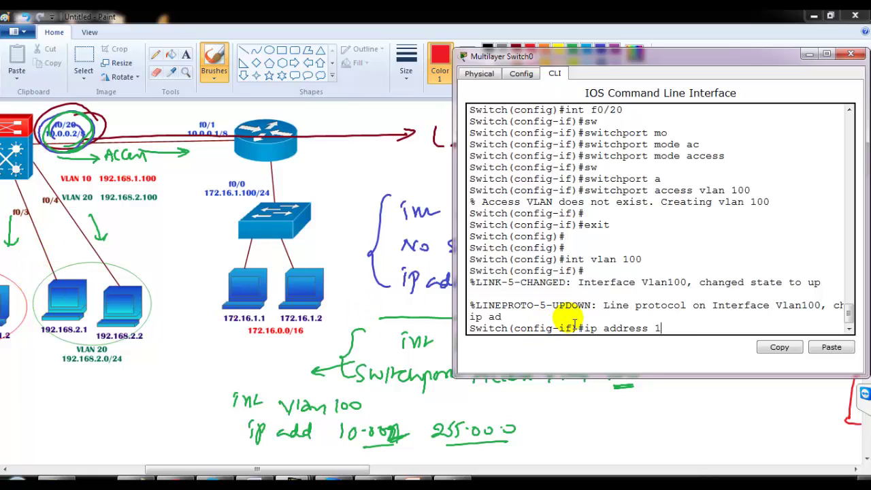
type("0.0.0.2  255.0.0.0")
key("Return")
key("Return")
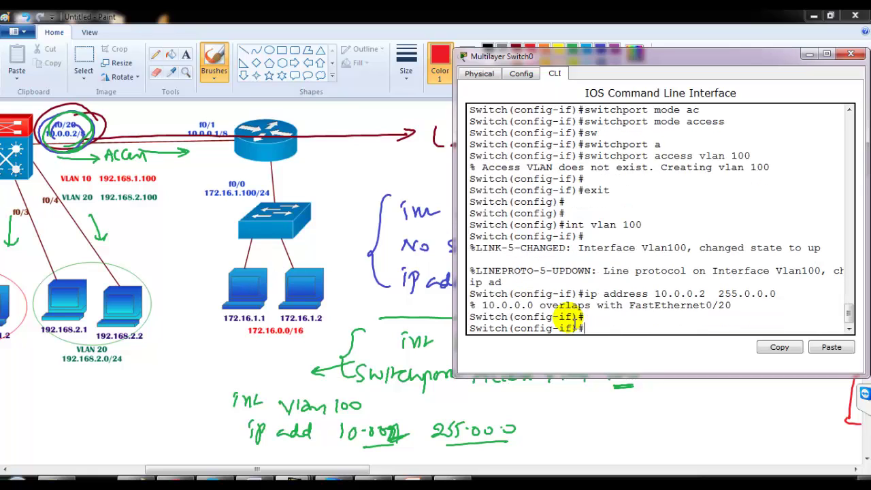
- Examine the switch's brief IP interface summary from interface configuration mode
type("do sh ip int br")
key("Return")
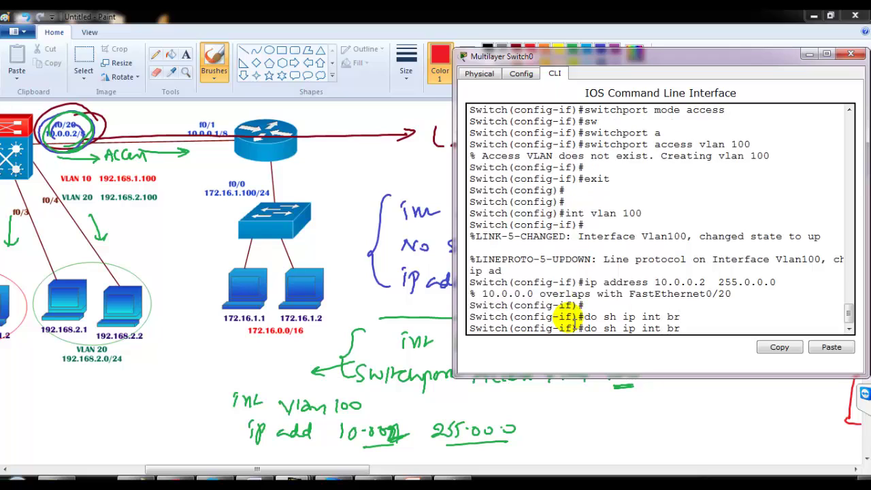
key("Return")
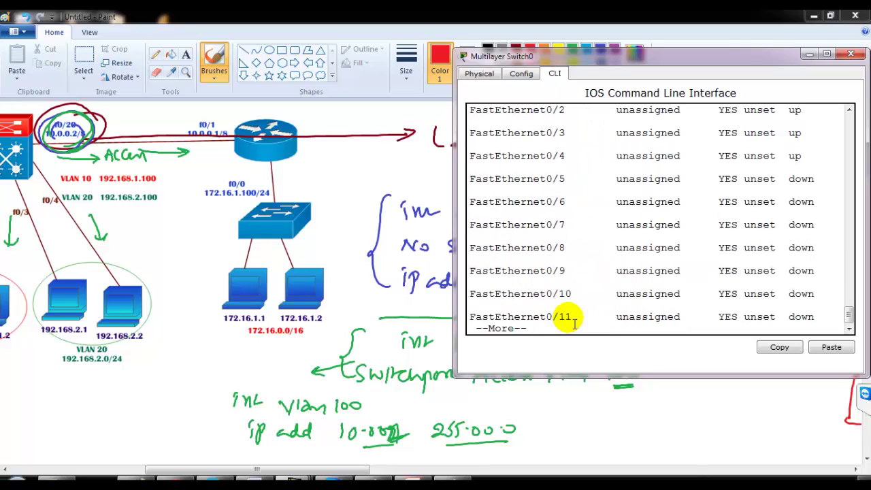
key("Return")
key("Return")
key("Return")
key("Return")
type("q")
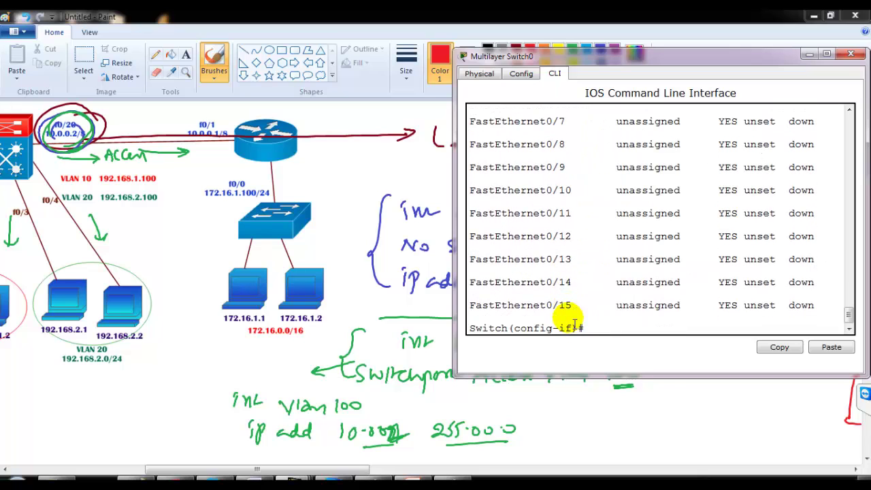
- Leave configuration mode and erase the switch's startup-config
type("end")
key("Return")
type("w")
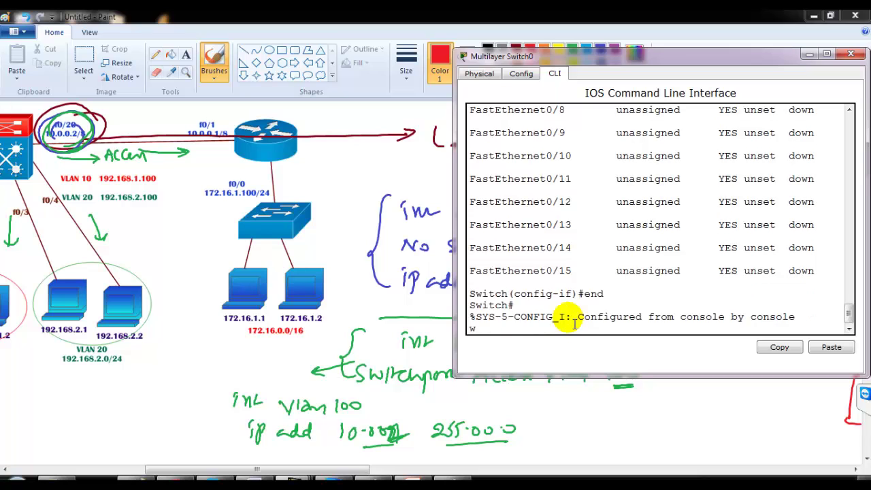
type("rite")
key("BackSpace")
key("BackSpace")
key("BackSpace")
key("BackSpace")
key("BackSpace")
type("er")
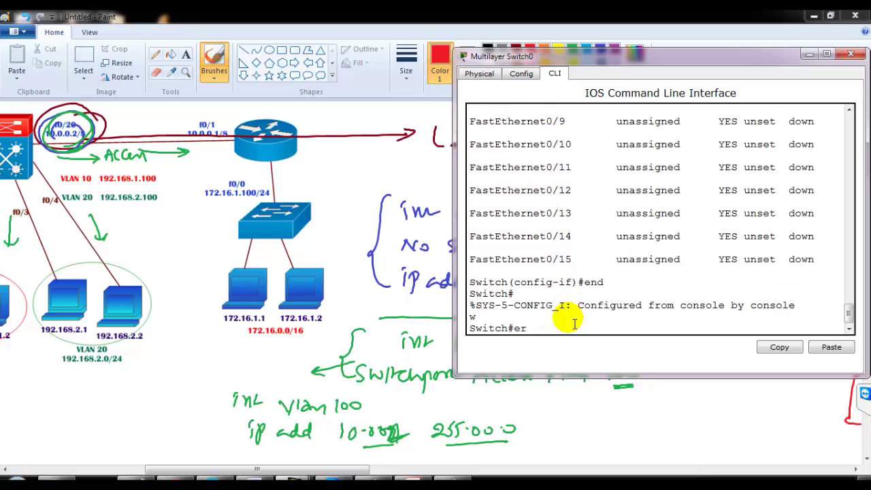
key("Tab")
type("st")
key("Tab")
key("Return")
key("Return")
- Reload the multilayer switch
type("r")
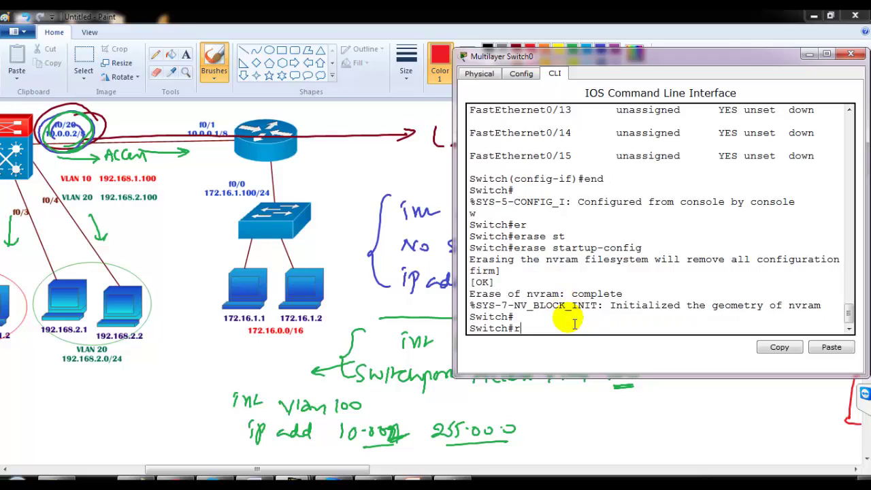
type("eload")
key("Return")
key("Return")
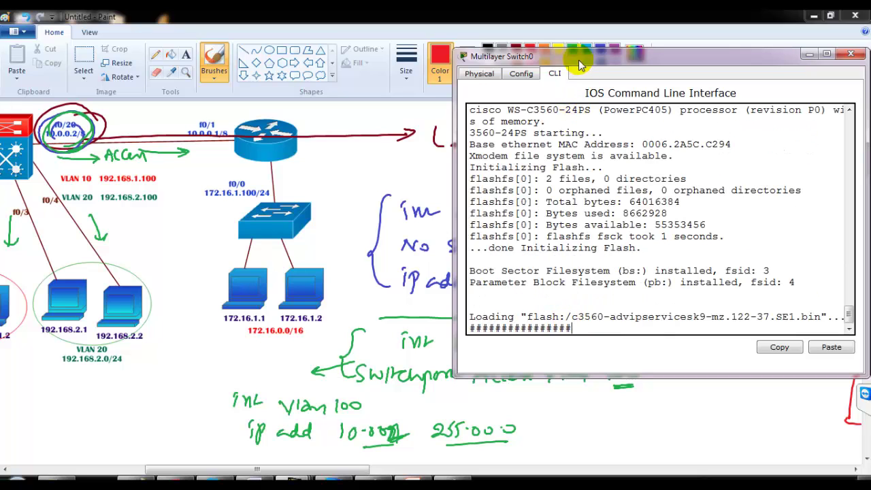
left_click_drag(584, 62, 570, 64)
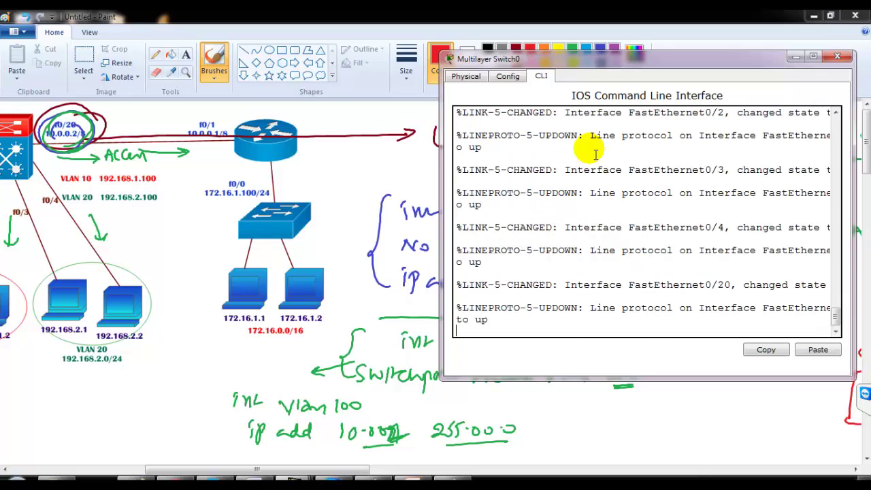
- Wake the console of the rebooted switch and enter privileged mode
key("Return")
key("Return")
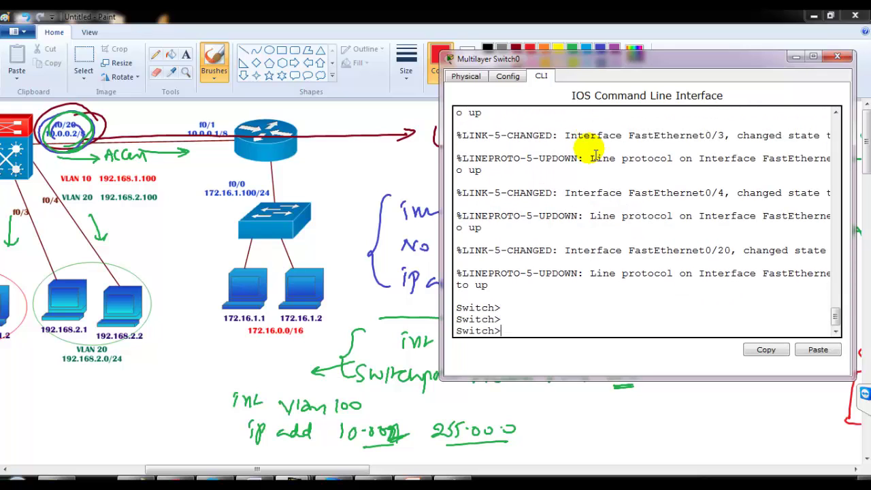
type("en")
key("Tab")
key("Return")
key("Return")
- Examine the rebooted switch's brief IP interface summary through to the VLAN entries
type("sh ip int br")
key("Return")
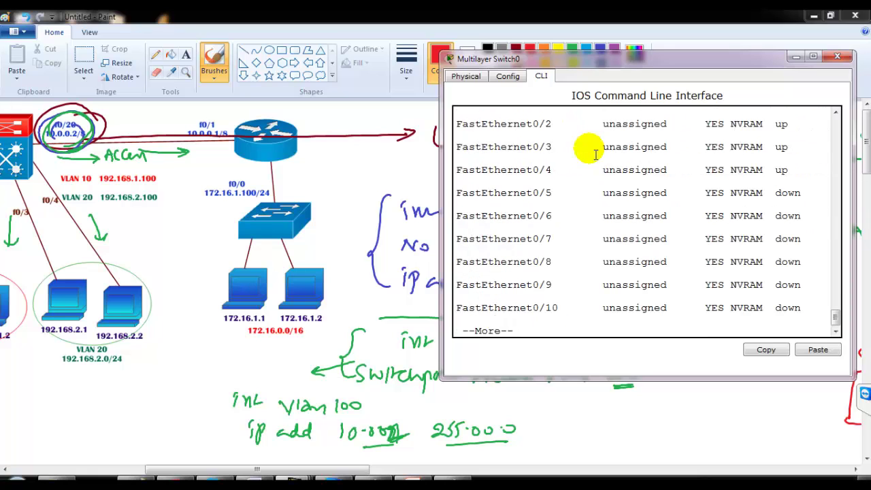
key("space")
key("space")
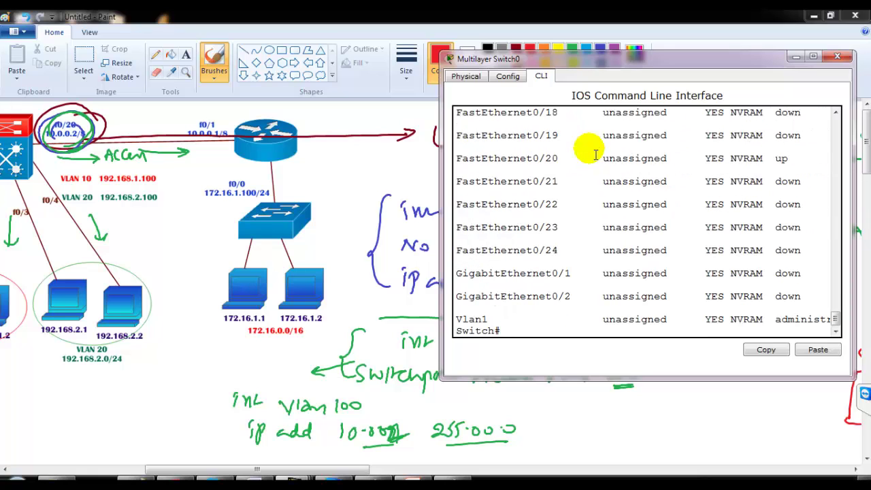
key("Return")
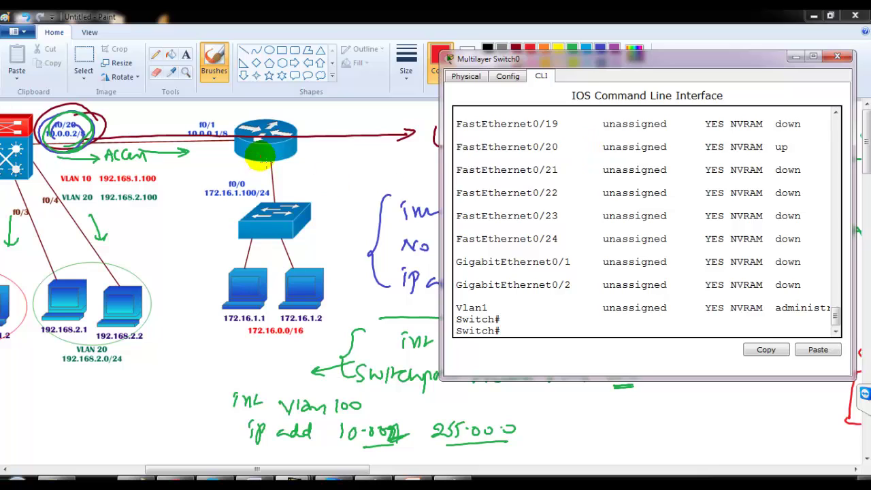
- Bring the whole topology drawing into view, return to the Multilayer Switch0 console and enter global configuration mode
left_click(259, 235)
mouse_move(331, 469)
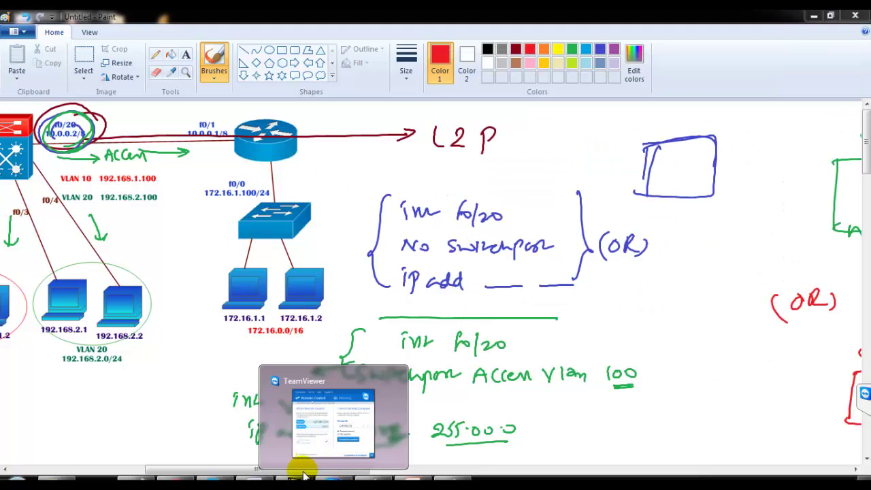
mouse_move(235, 470)
left_mouse_down()
mouse_move(146, 467)
mouse_move(196, 468)
left_mouse_up()
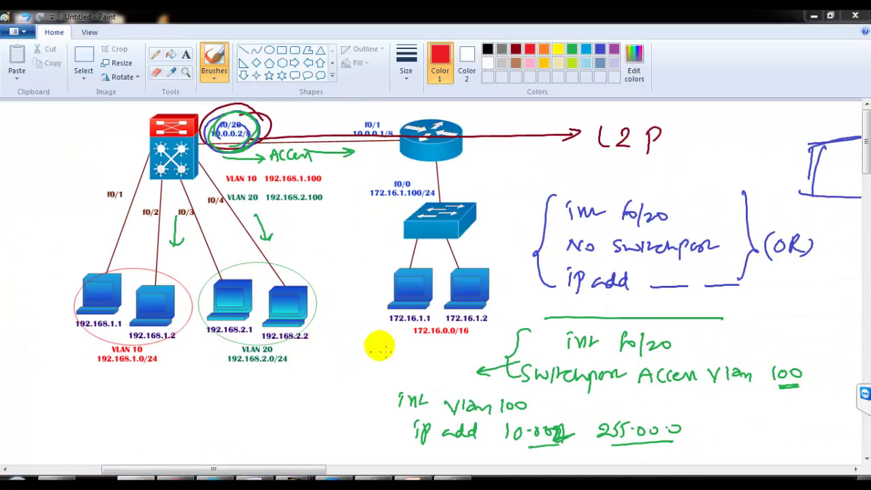
left_click(334, 476)
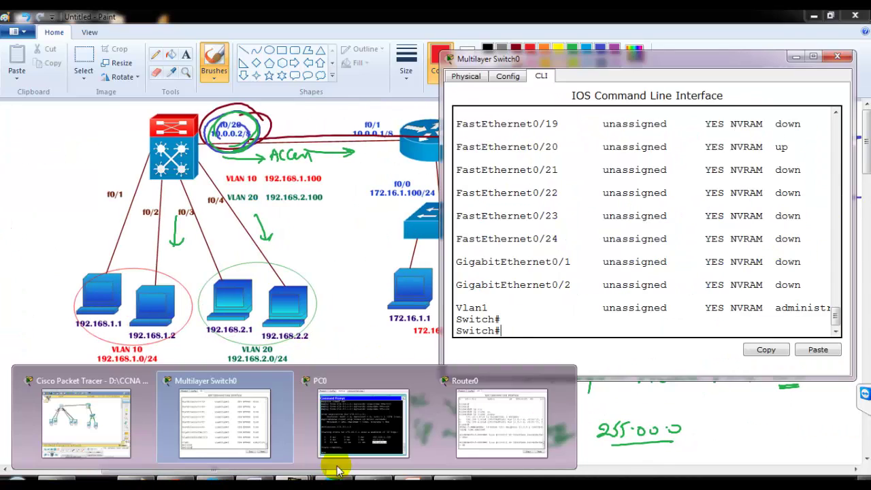
key("Return")
type("conf")
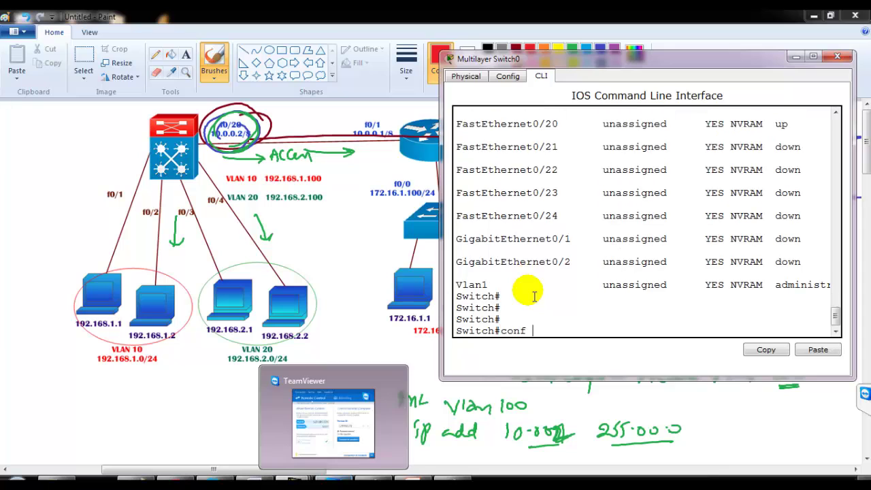
type(" t")
key("Return")
key("Return")
- Set the switchport mode of interface range f0/1 - 2 to access
type("int r")
key("Tab")
type("f")
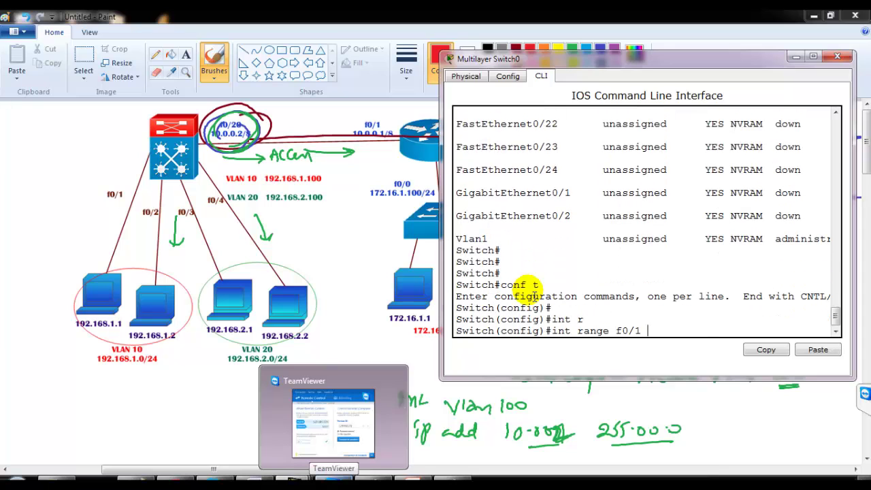
type("0/1 - 2")
key("Return")
type("sw")
key("Tab")
type("m")
key("Tab")
type("oac")
key("Tab")
key("BackSpace")
key("BackSpace")
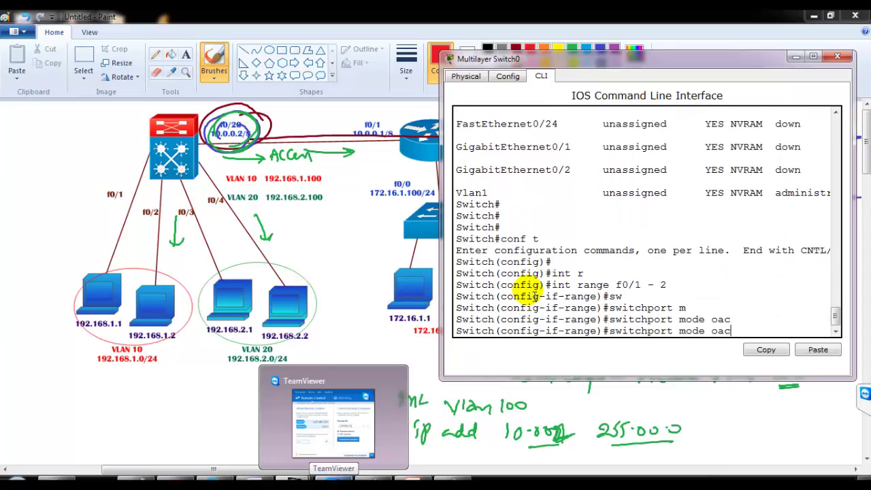
key("BackSpace")
type("ac")
key("Tab")
key("Return")
- Assign interface range f0/1 - 2 to access VLAN 10 and return to global configuration mode
type("sw")
key("Tab")
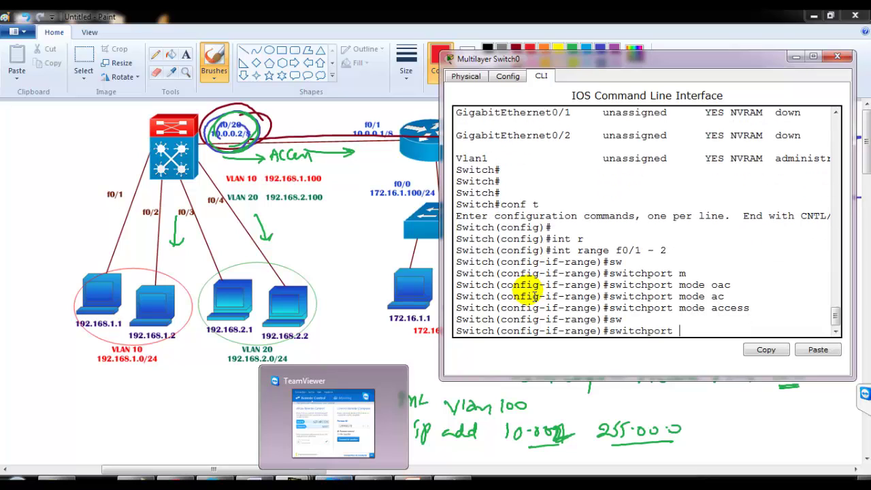
type("a")
key("Tab")
type("vlan 10")
key("Return")
type("exit")
key("Return")
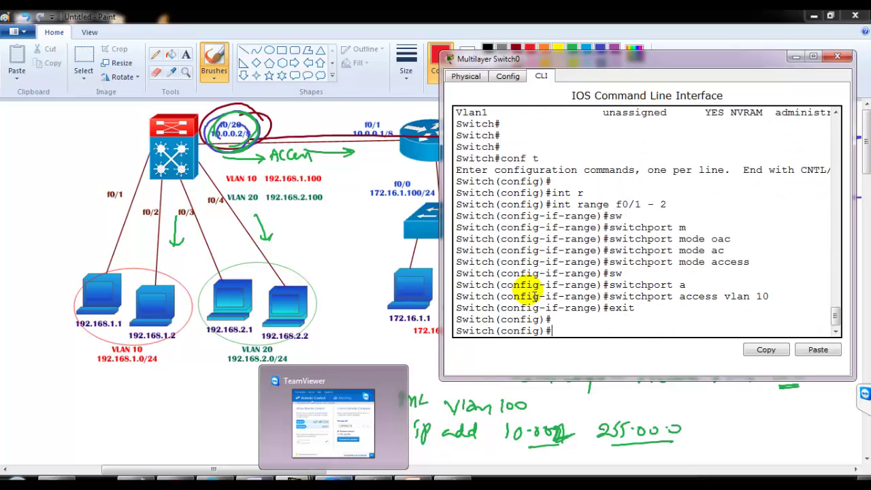
- Select interface range f0/3 - 4 and begin its switchport mode command
type("int f0/3 - 4")
key("Return")
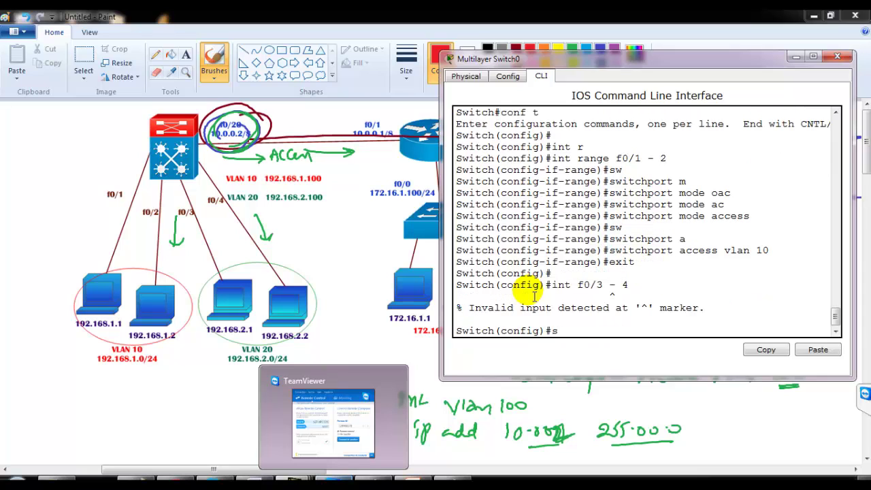
key("Up")
type("r")
key("Return")
type("swm")
key("BackSpace")
key("Tab")
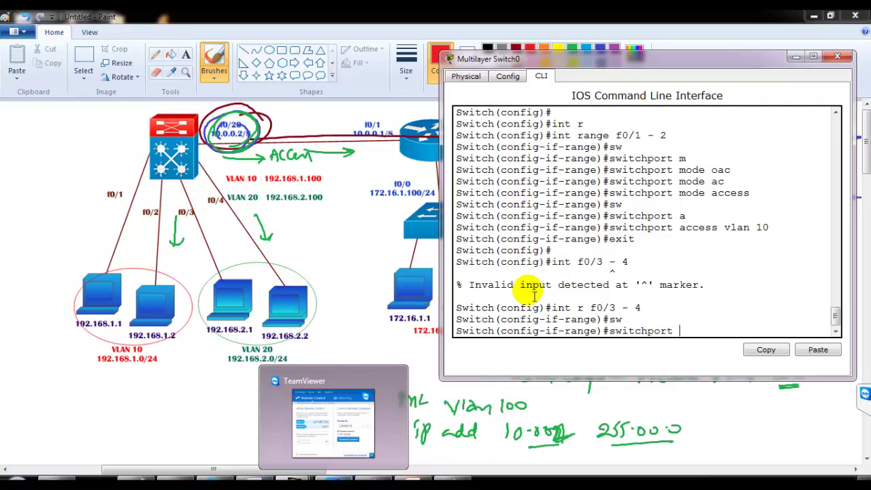
type("mo")
key("Tab")
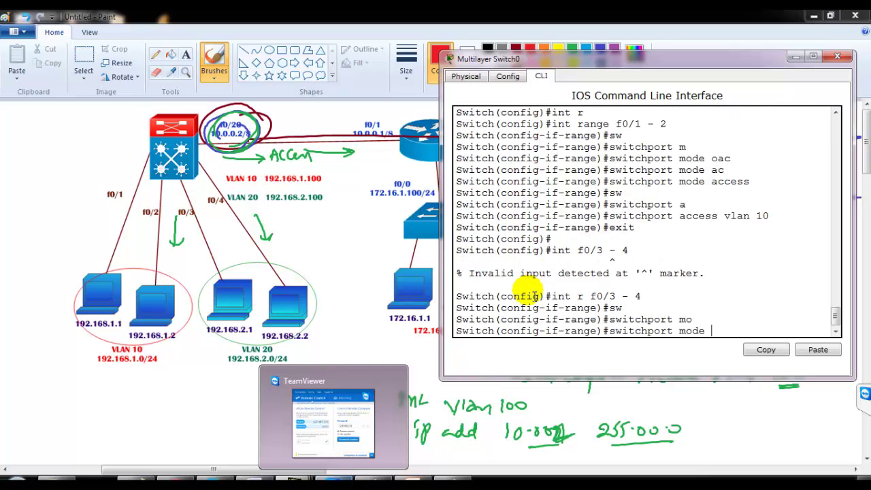
- Check the latest output in the Router0 console and return to the Multilayer Switch0 console
left_click(346, 304)
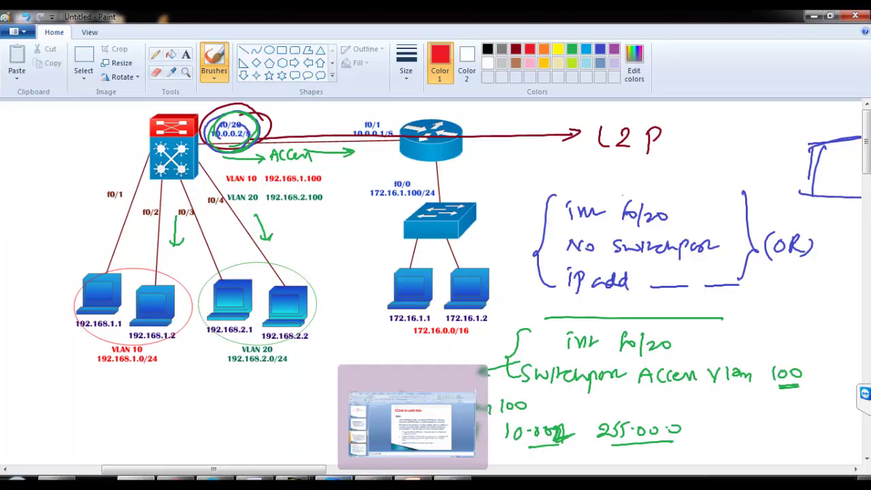
mouse_move(306, 471)
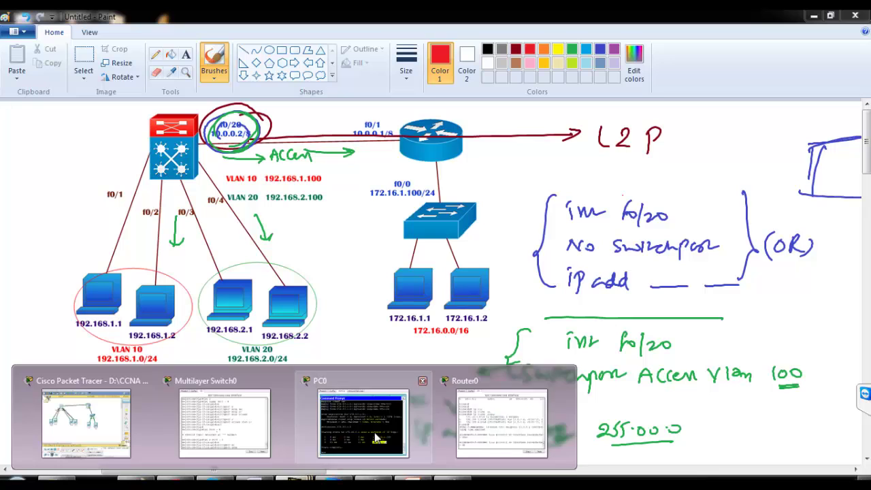
left_click(503, 432)
left_click(538, 311)
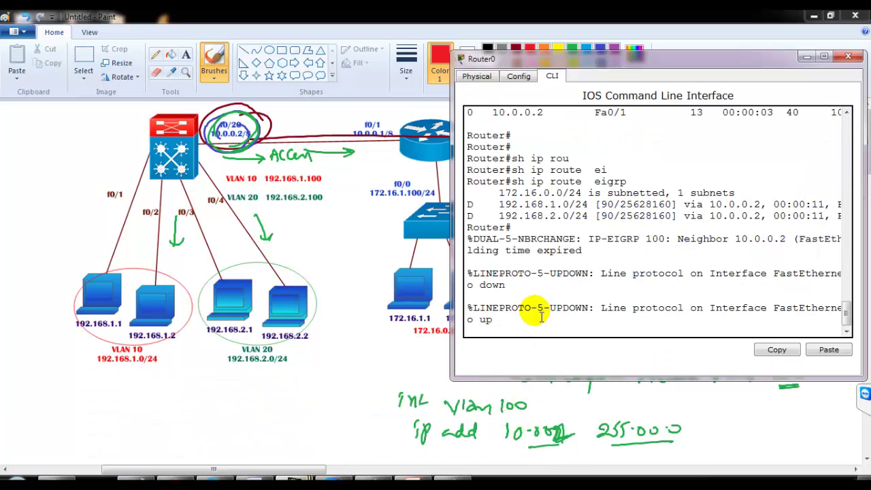
mouse_move(296, 478)
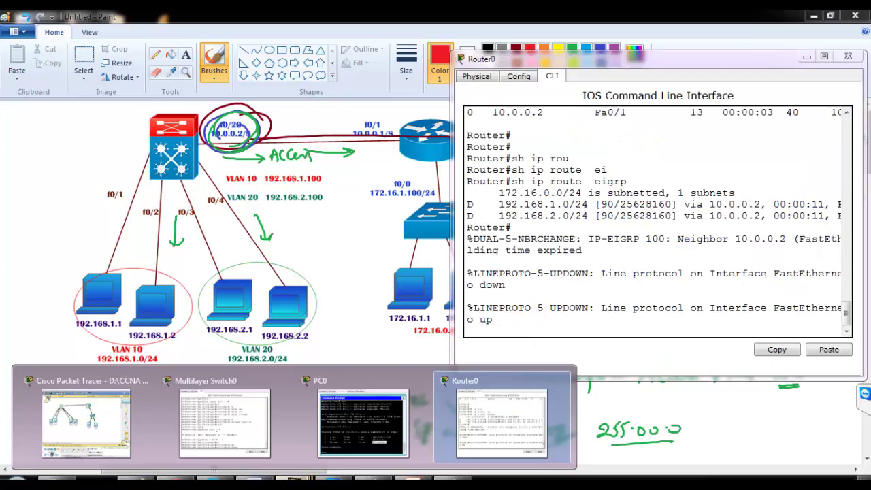
left_click(229, 412)
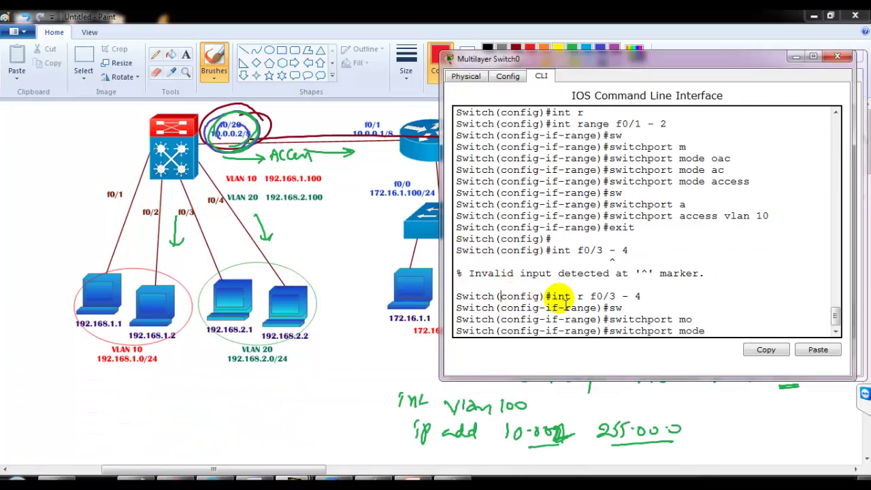
- Complete the switchport mode command for interface range f0/3 - 4 with access
type("ac")
key("Tab")
key("Return")
- Assign interface range f0/3 - 4 to access VLAN 20 and return to global configuration mode
type("sw")
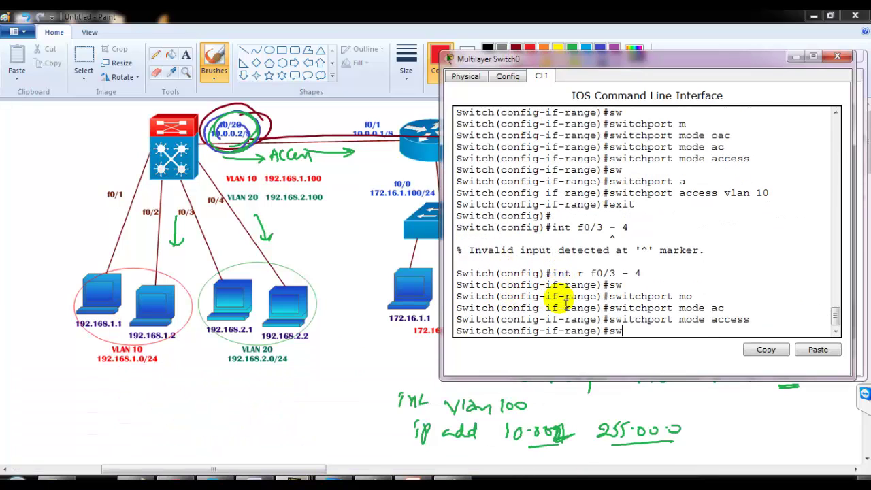
key("Tab")
type("a")
key("Tab")
type("va")
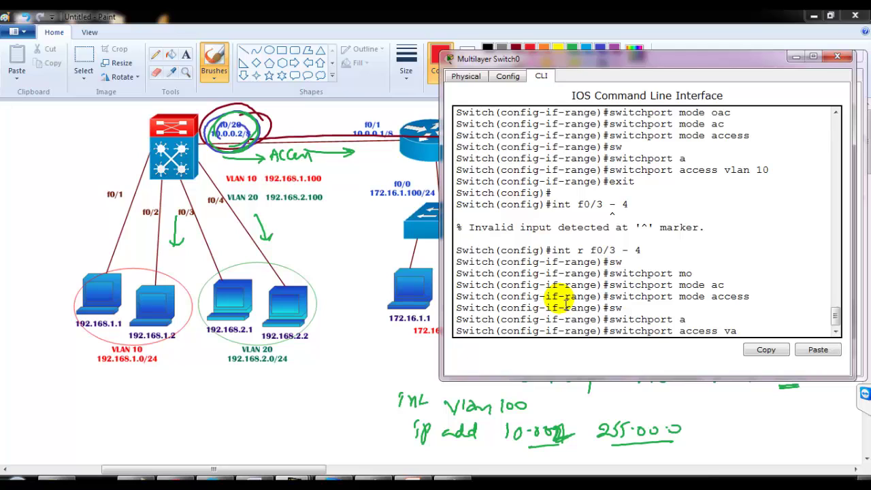
type("ln lan 20")
key("Return")
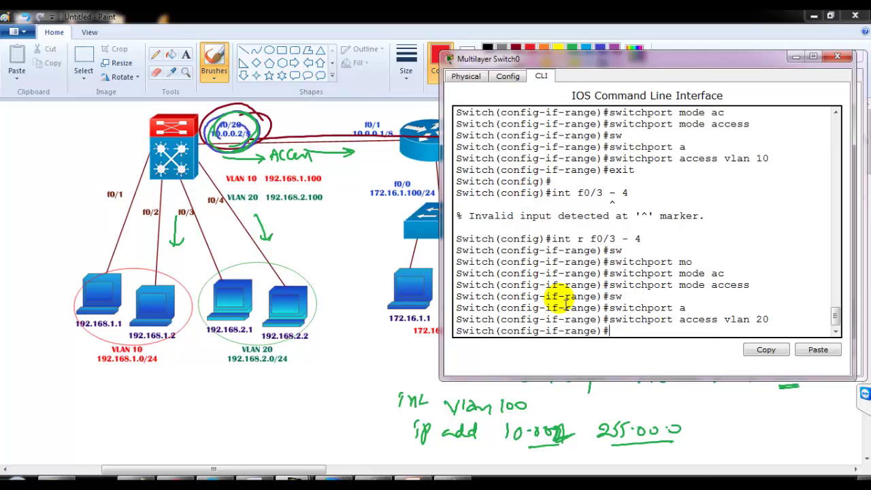
type("exit")
key("Return")
- Select interface f0/20 and set its switchport mode to access
type("int f0/20")
key("Return")
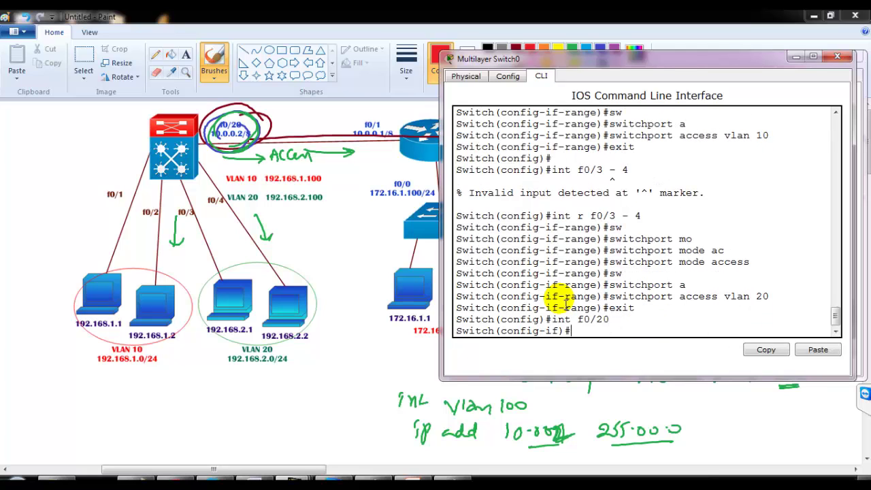
type("sw")
key("Tab")
type("mo")
key("Tab")
type("ac")
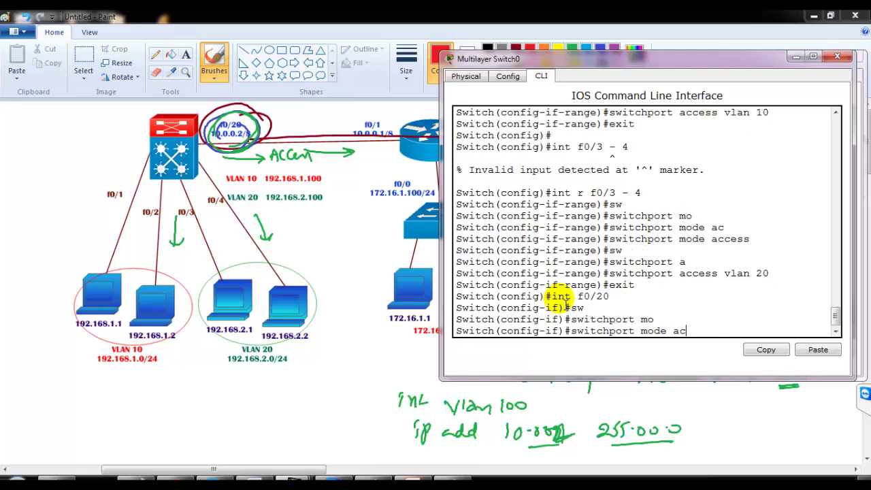
key("Tab")
key("Return")
- Assign interface f0/20 to access VLAN 100 and return to global configuration mode
type("sw")
key("Tab")
type("a")
key("Tab")
type("vlan")
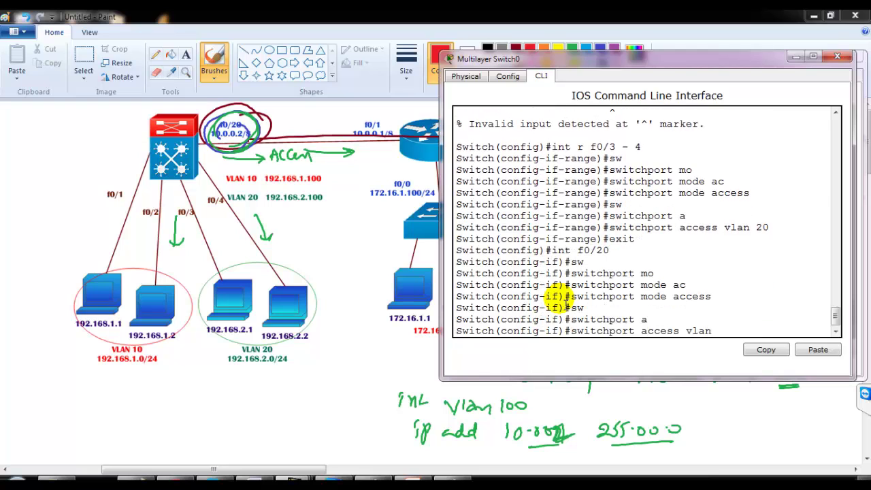
type(" 100")
key("Return")
type("exti")
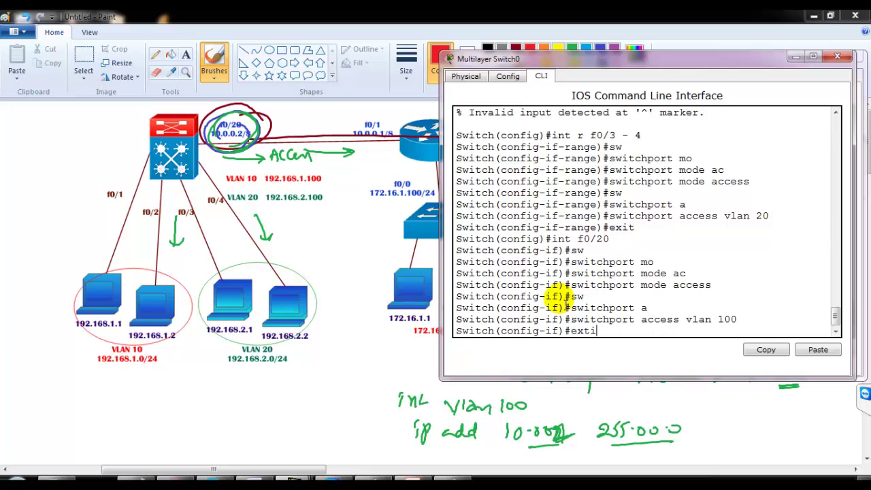
key("Return")
key("Return")
type("exit")
key("Return")
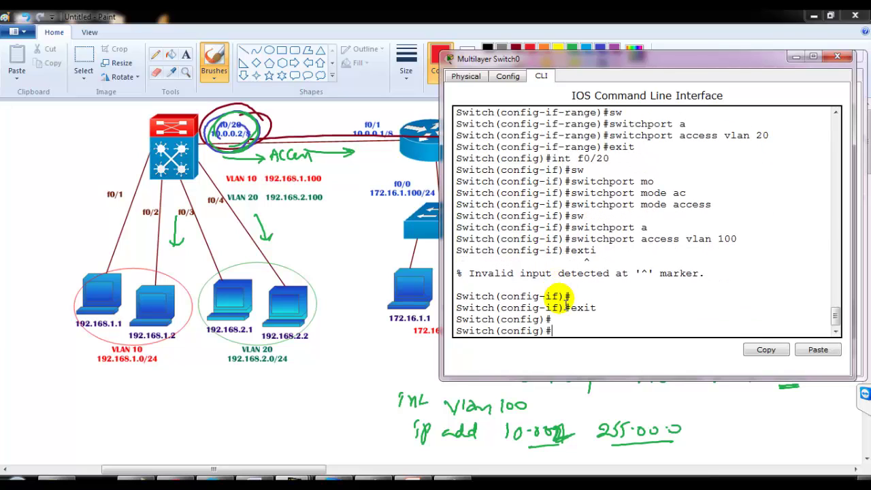
- Configure interface VLAN 10 with IP address 192.168.1.100 and mask 255.255.255.0, and return to global configuration mode
type("int vlan 10")
key("Return")
type("ip ad")
key("Tab")
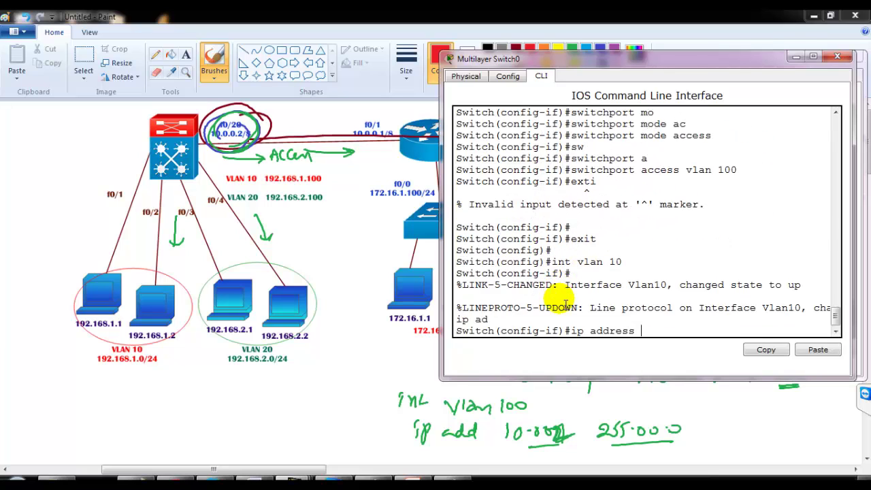
type("192.168.1.100 255.255")
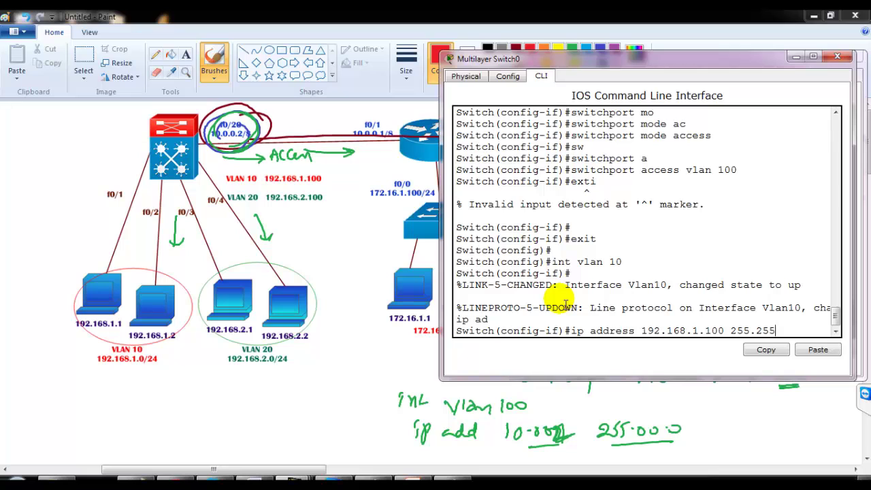
type(".255.0")
key("Return")
type("e")
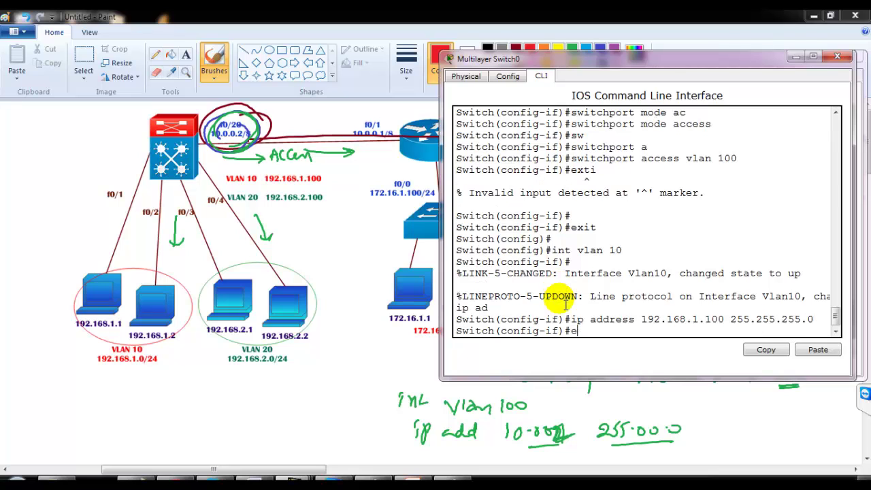
type("xit")
key("Return")
- Configure interface VLAN 20 with IP address 192.168.2.100 and mask 255.255.255.0
type("oint")
key("Return")
type("int vla")
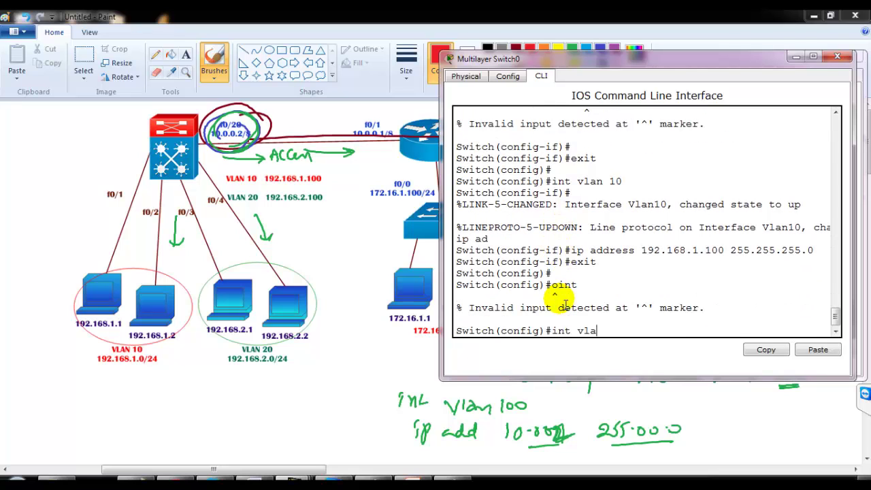
type("n 20")
key("Return")
type("ip")
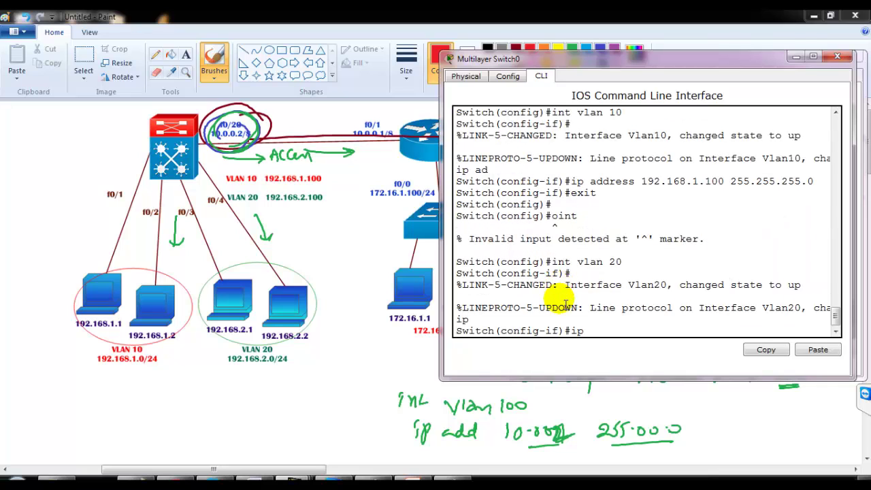
key("Up")
key("Up")
key("Up")
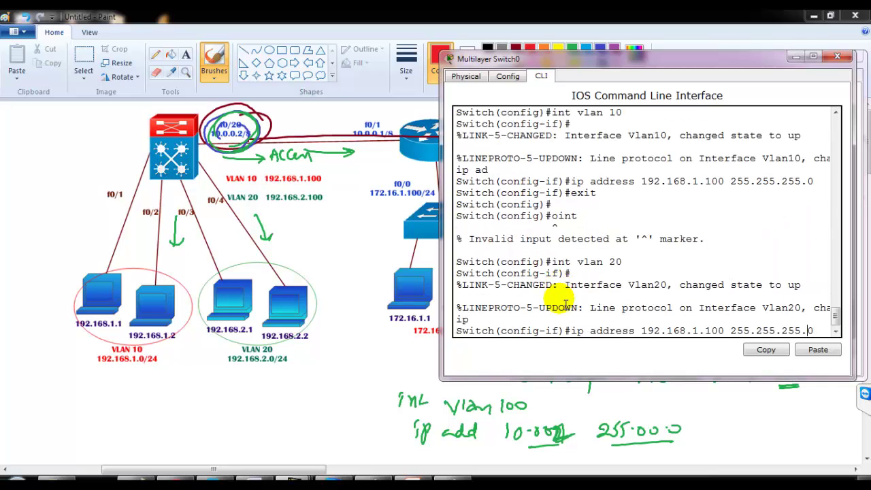
key("BackSpace")
type("2")
key("Return")
key("Return")
key("Return")
- Configure interface VLAN 100 with IP address 10.0.0.2 and mask 255.0.0.0
type("int vlan 1")
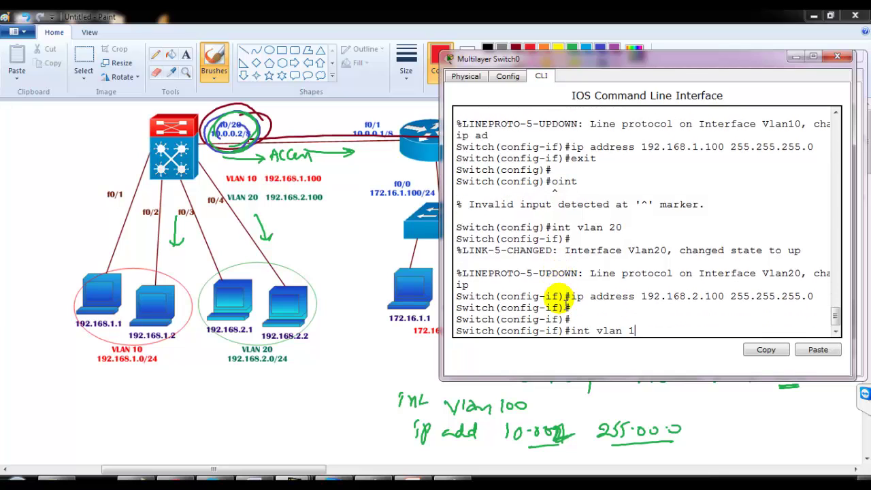
type("00")
key("Return")
key("Return")
type("ip ad")
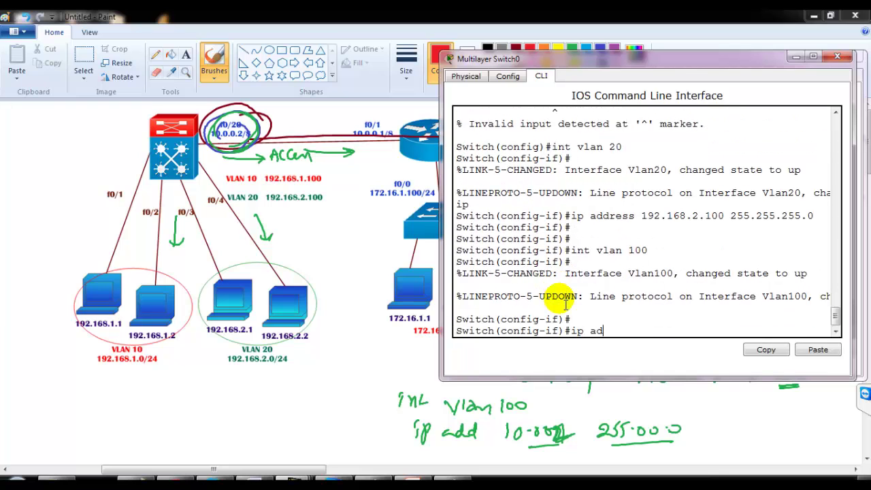
key("Tab")
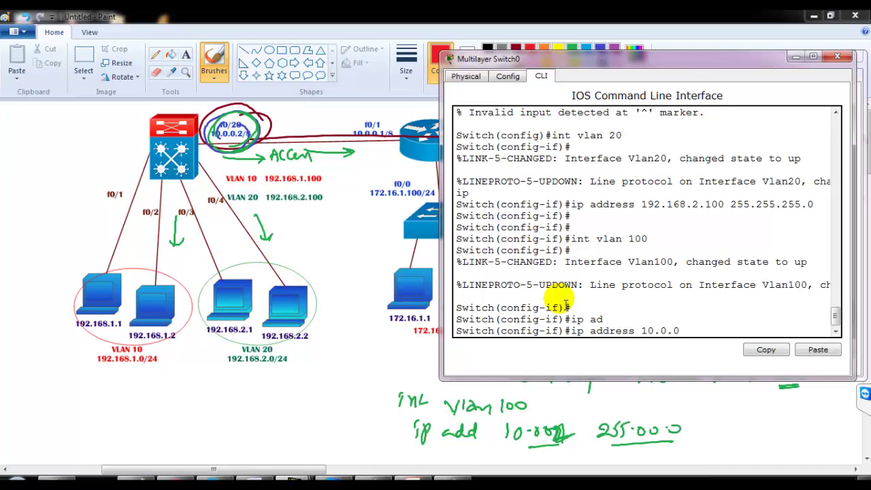
type("10.0.0.2 255.0.0.0")
key("Return")
key("Return")
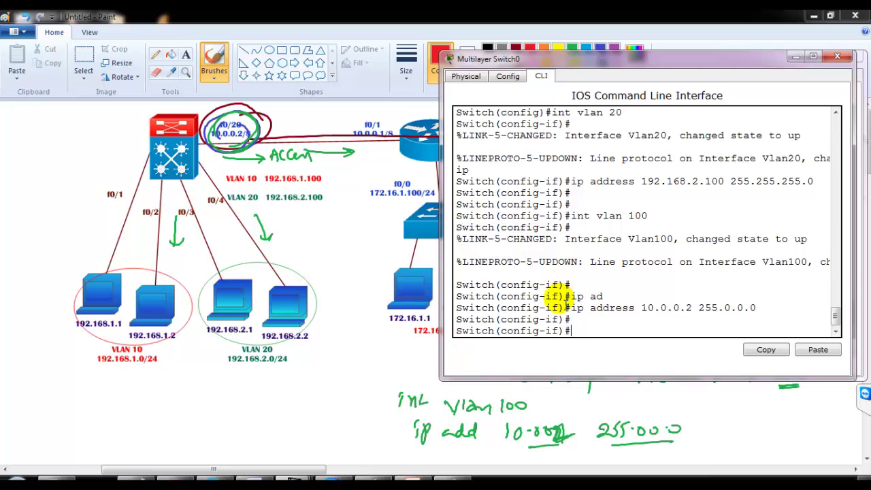
- Enable the VLAN 100 interface with no shutdown and return to privileged EXEC mode
type("no sh")
key("Tab")
key("Return")
type("end")
key("Return")
- Show the brief IP interface summary and examine the FastEthernet0/20 and Vlan100 entries
type("sh ip int b")
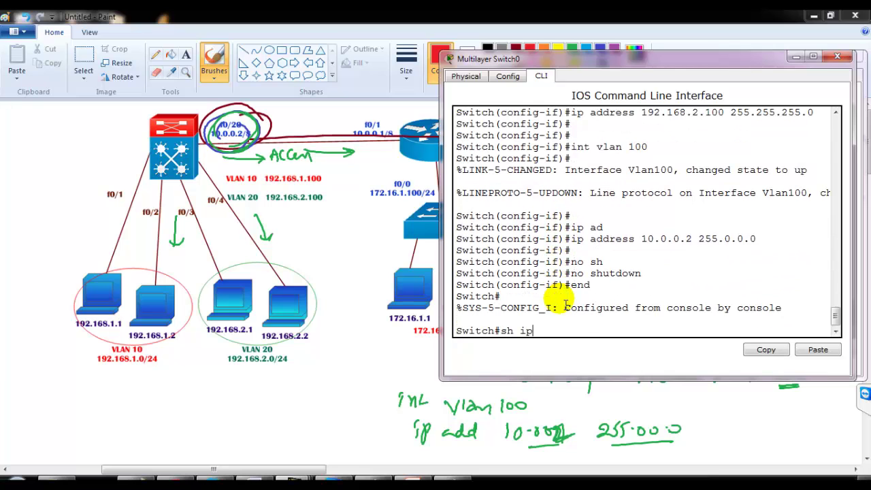
key("Return")
key("space")
key("space")
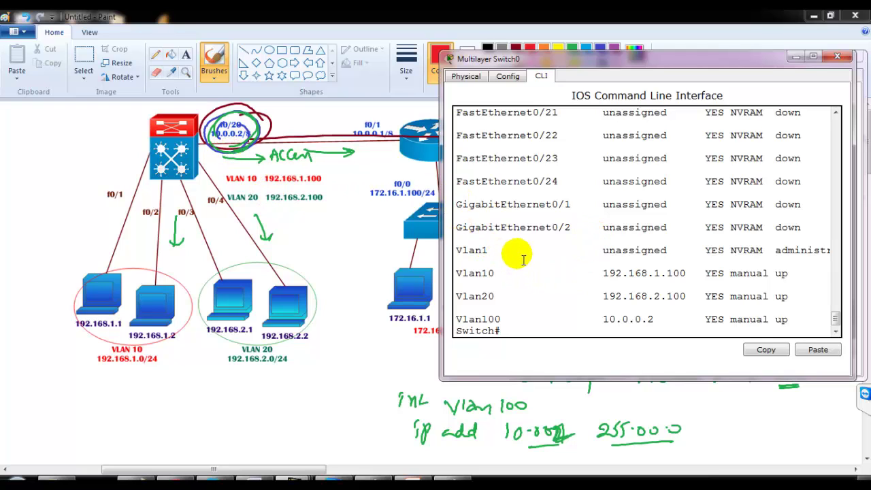
scroll(540, 173, "up", 2)
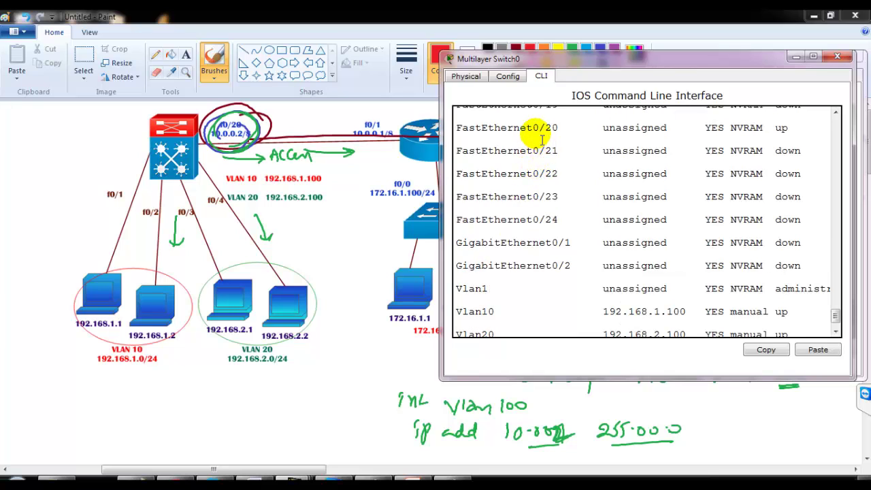
left_click_drag(533, 128, 697, 135)
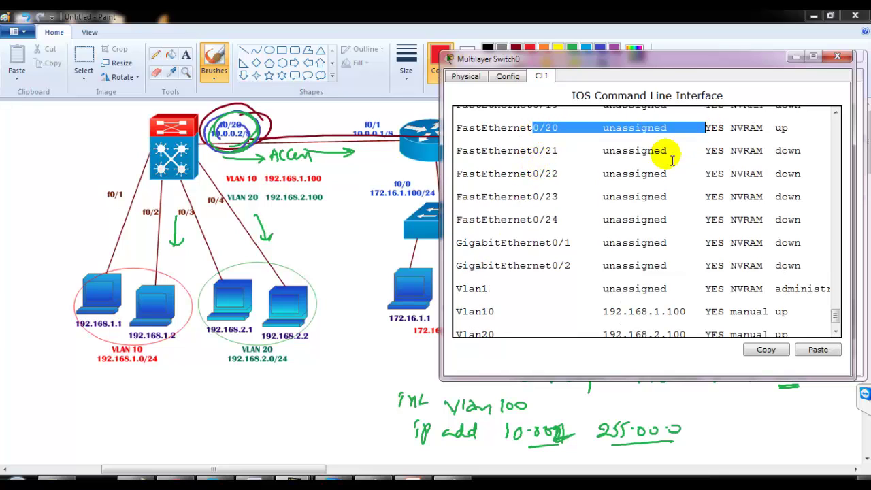
left_click(615, 286)
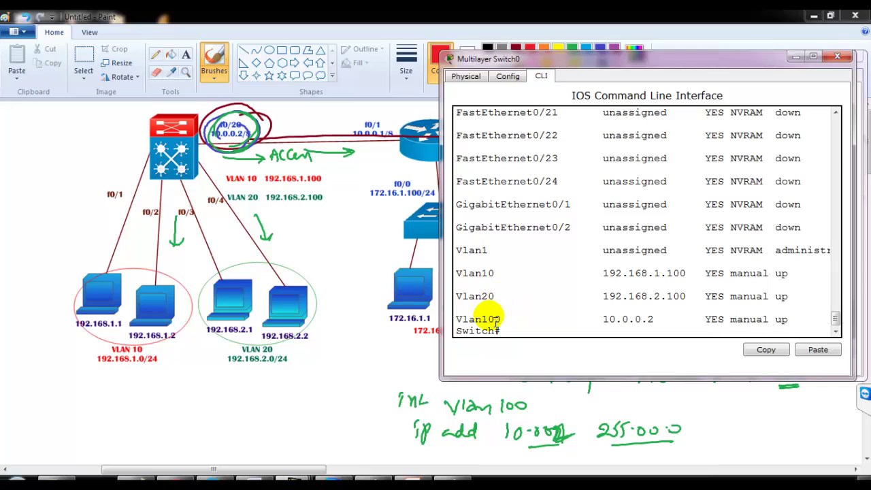
left_click_drag(488, 319, 663, 332)
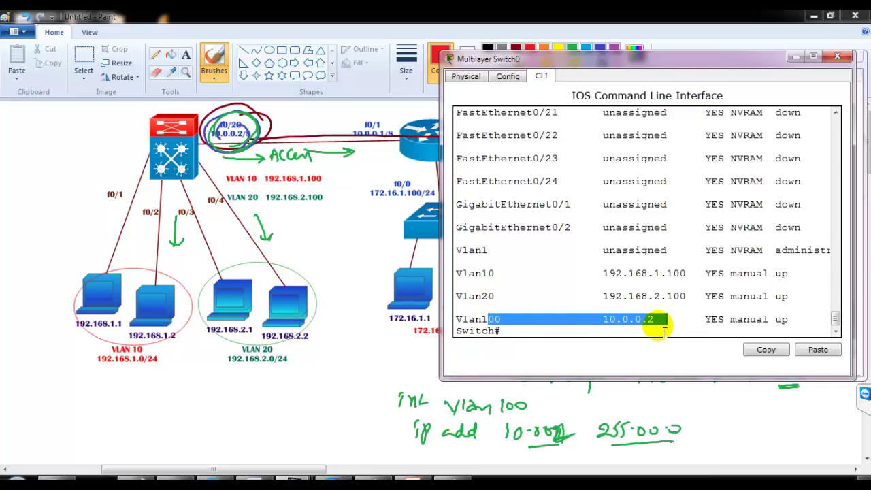
- Ping the router at 10.0.0.1 twice from the multilayer switch
key("Return")
key("Return")
key("Return")
key("Return")
type("ping ")
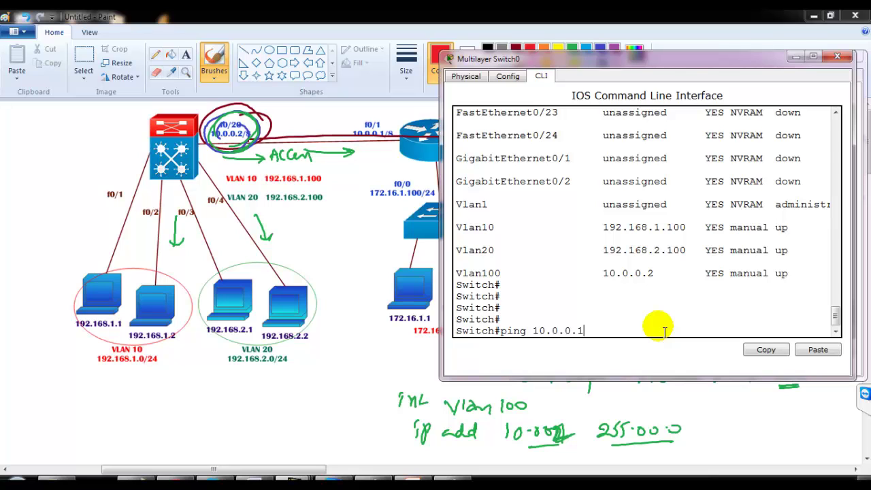
type("10.0.0.1")
key("Return")
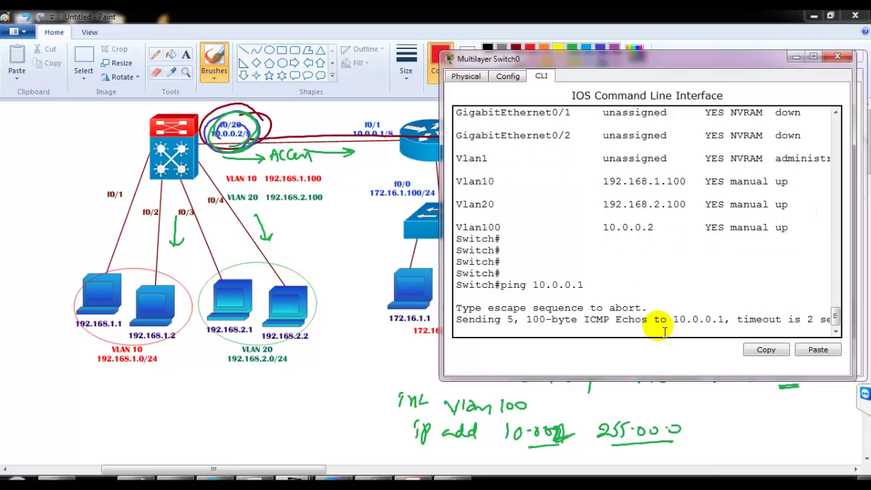
key("Return")
key("Up")
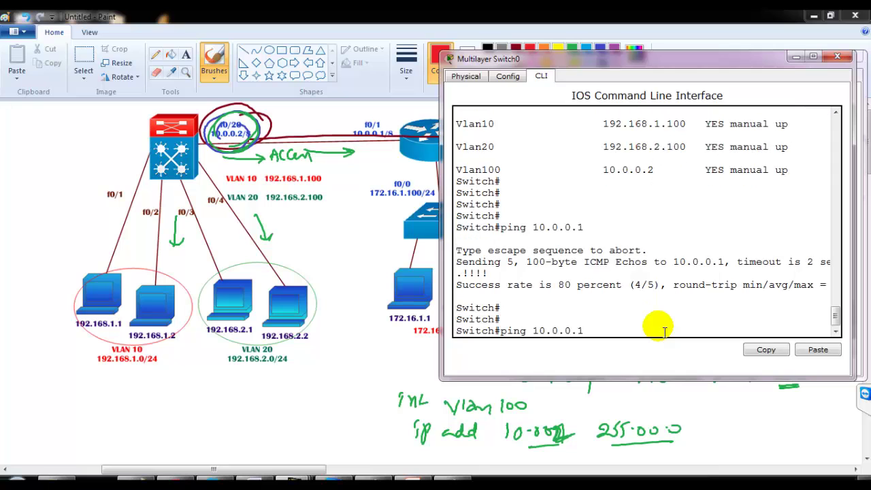
key("Return")
key("Return")
key("Return")
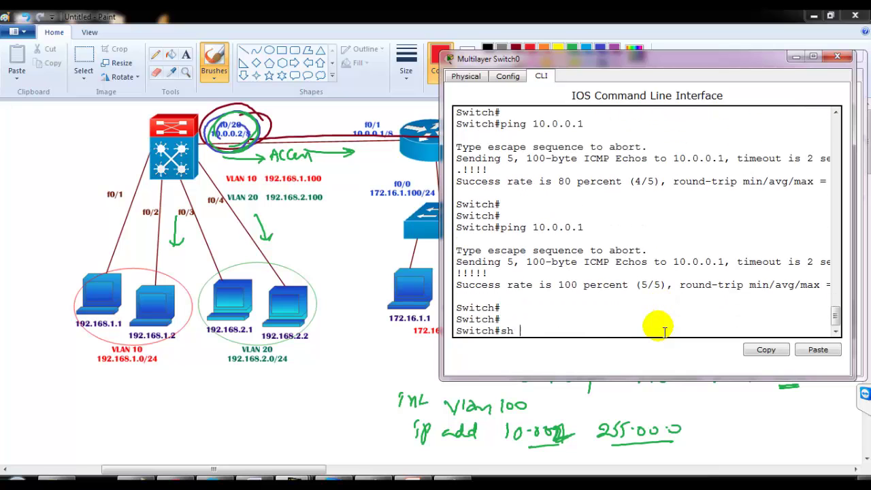
- Enter global configuration mode, start EIGRP process 100 and disable automatic summarization
type("conf t")
key("Return")
key("Return")
type("router ei")
key("Tab")
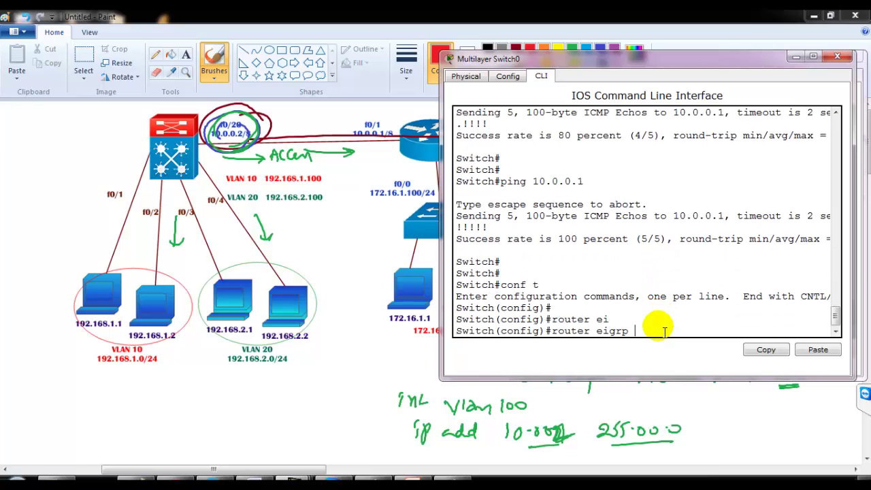
type("100")
key("Return")
key("Return")
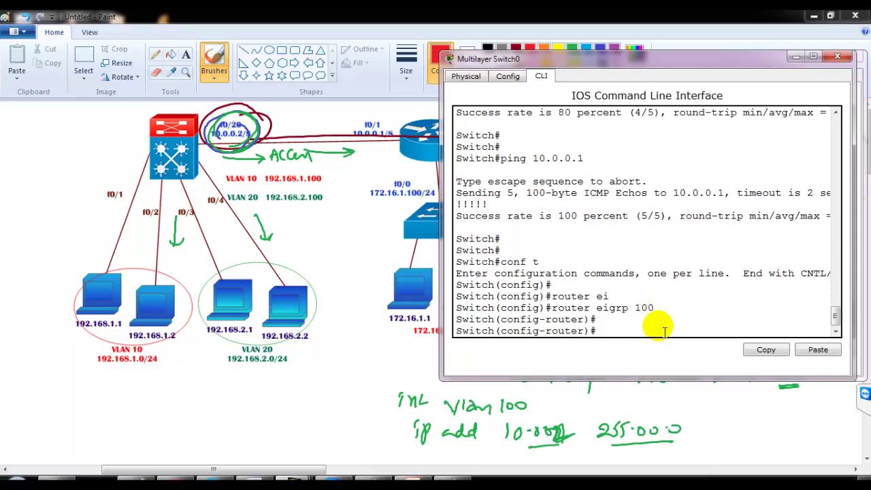
type("no au")
key("Tab")
key("Return")
key("Return")
- Advertise networks 192.168.1.0, 192.168.2.0 and 10.0.0.0 in EIGRP 100
type("net")
key("Tab")
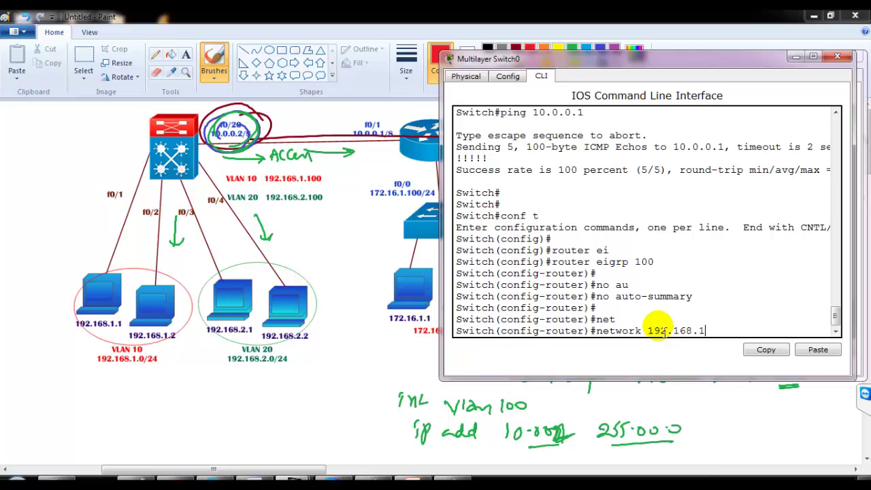
type("192.168.1.0")
key("Return")
key("Return")
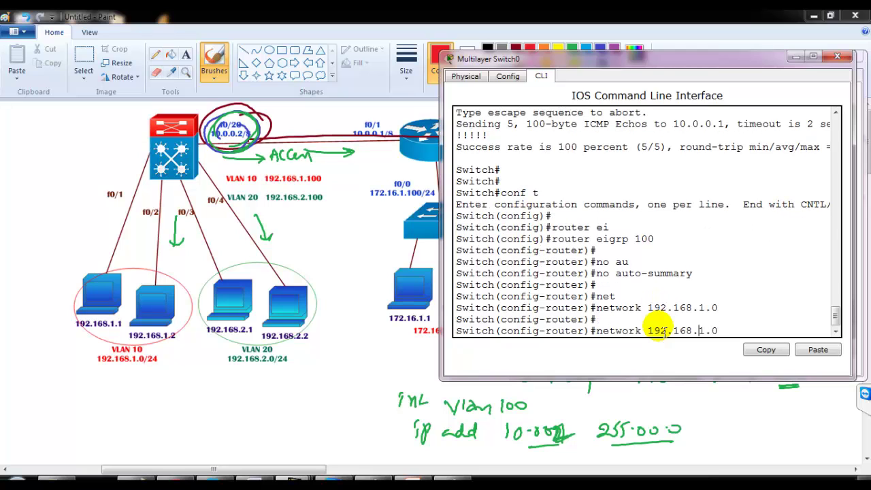
key("Return")
key("Return")
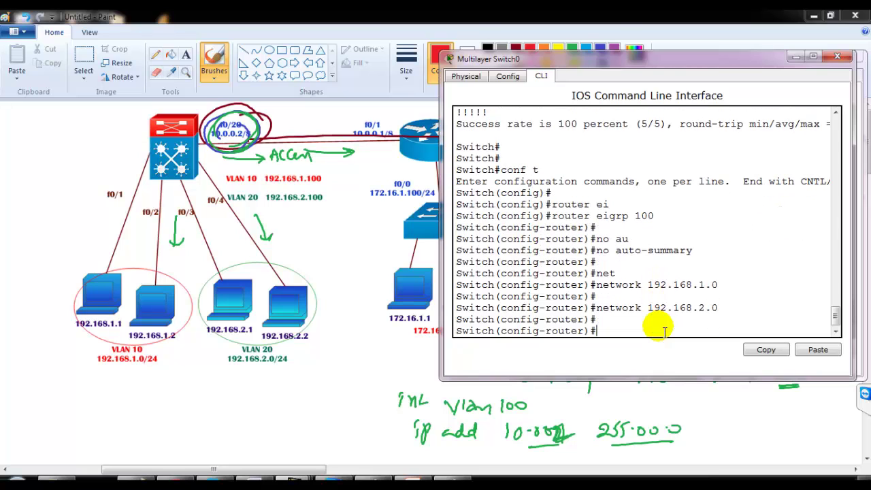
type("net")
key("Tab")
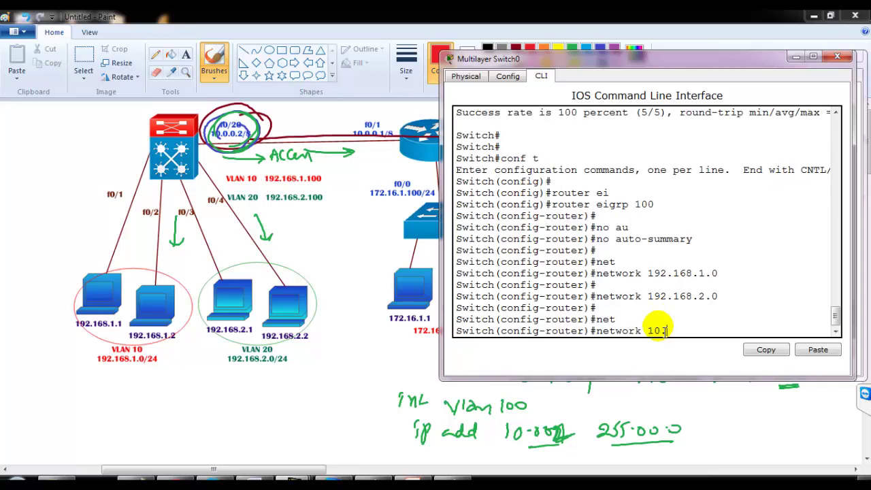
type("0")
key("Return")
key("Return")
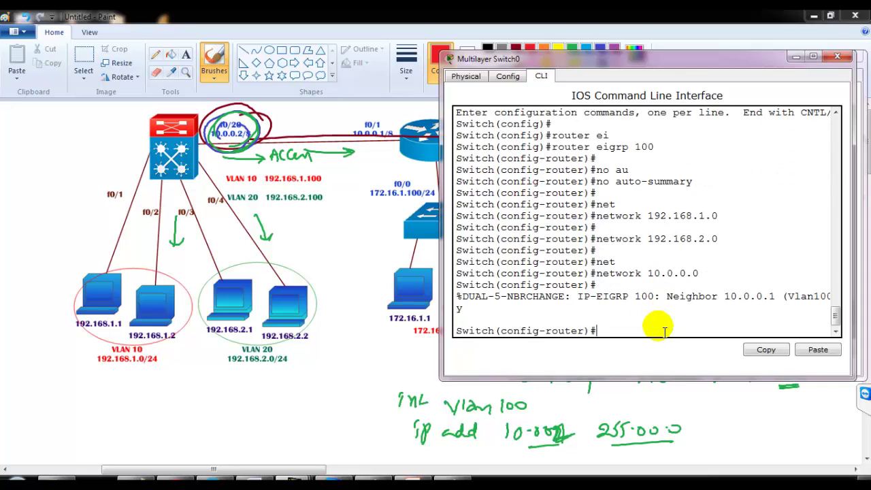
- Return to privileged EXEC mode and show the switch's EIGRP neighbors
type("end")
key("Return")
type("sh ip ei")
key("Tab")
type("ne")
key("Tab")
key("Return")
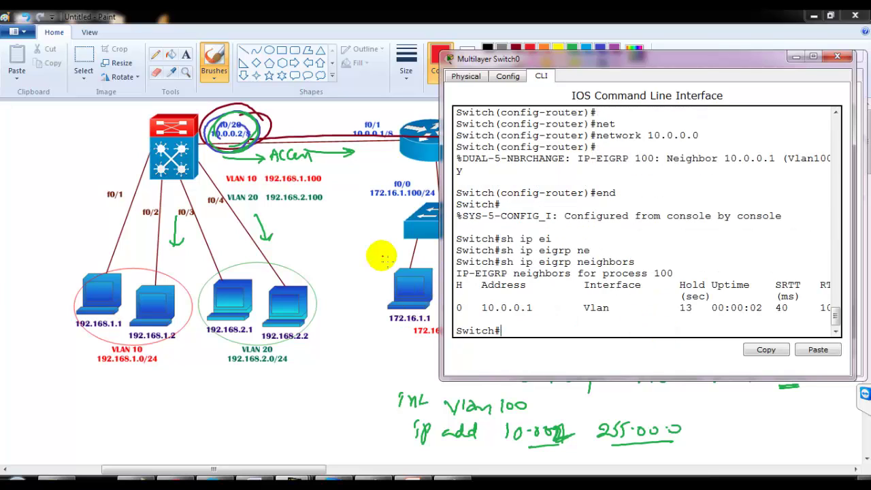
- Switch to Paint and brush a red tick beside the VLAN 20 hosts and a looped vertical stroke beside the VLAN 100 notes
left_click(381, 253)
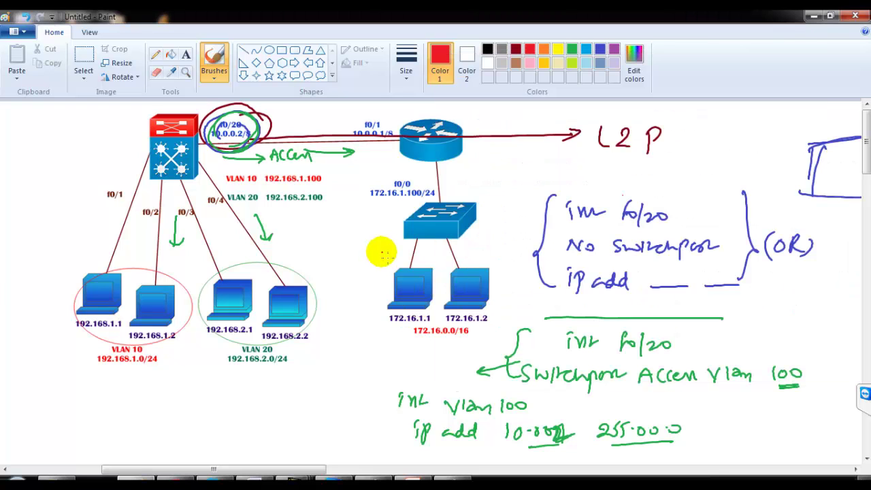
left_click_drag(319, 333, 355, 325)
left_click_drag(301, 469, 352, 470)
left_click_drag(624, 325, 621, 400)
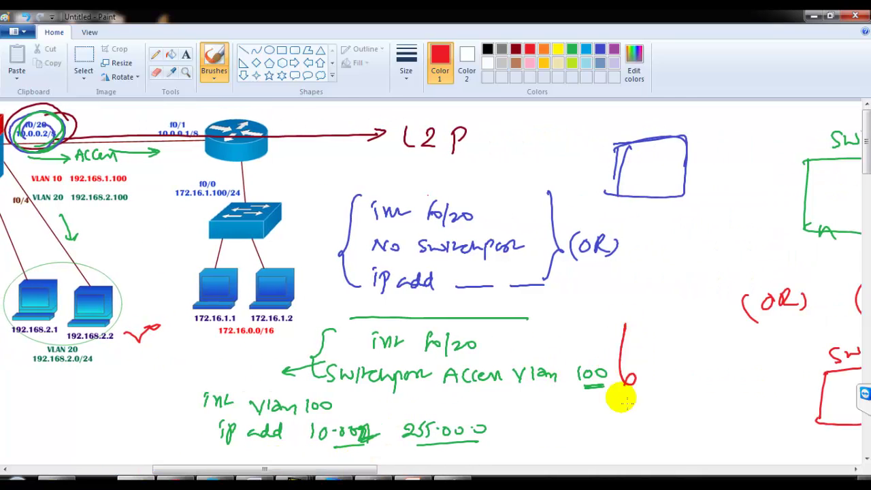
- Circle the upper SW1 box in red and draw a curved arrow from it over the trunks to R1
left_click_drag(371, 468, 526, 451)
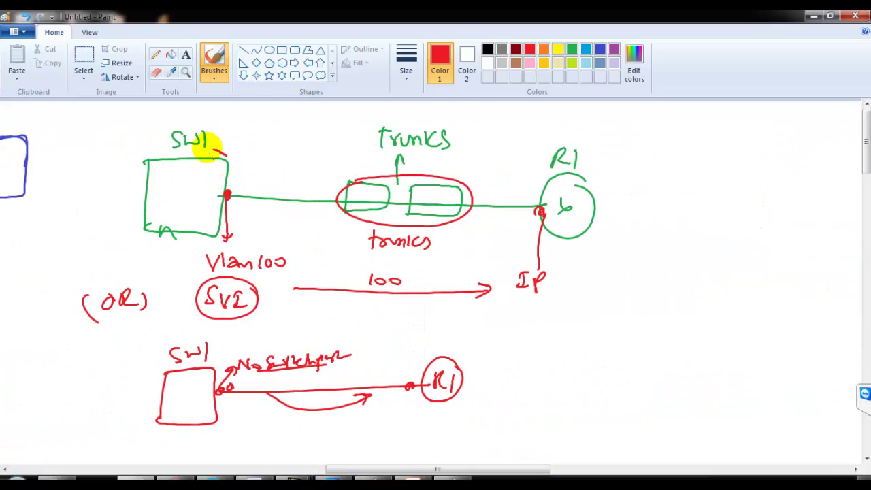
mouse_move(211, 144)
left_mouse_down()
mouse_move(245, 178)
mouse_move(326, 136)
mouse_move(538, 144)
left_mouse_up()
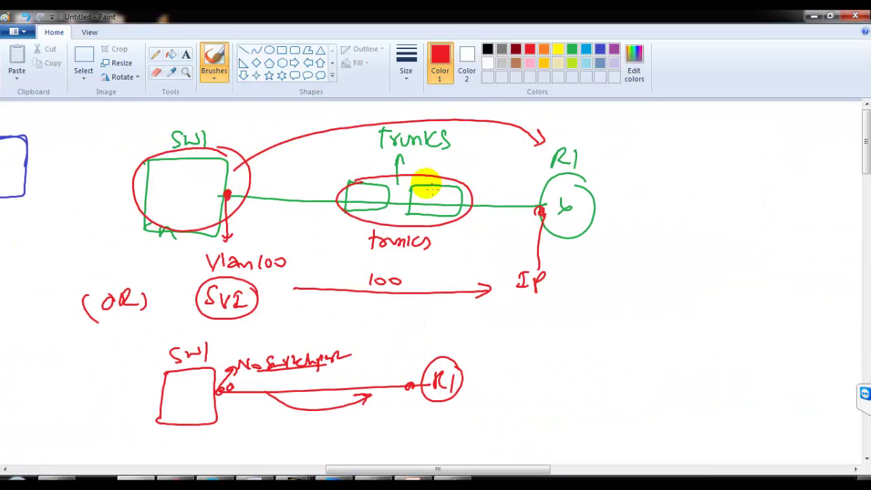
- Circle the two middle trunk switches again in red, and write a circled L2 and a circled SVI with L3 beyond R1
mouse_move(359, 179)
left_mouse_down()
mouse_move(442, 229)
mouse_move(401, 189)
left_mouse_up()
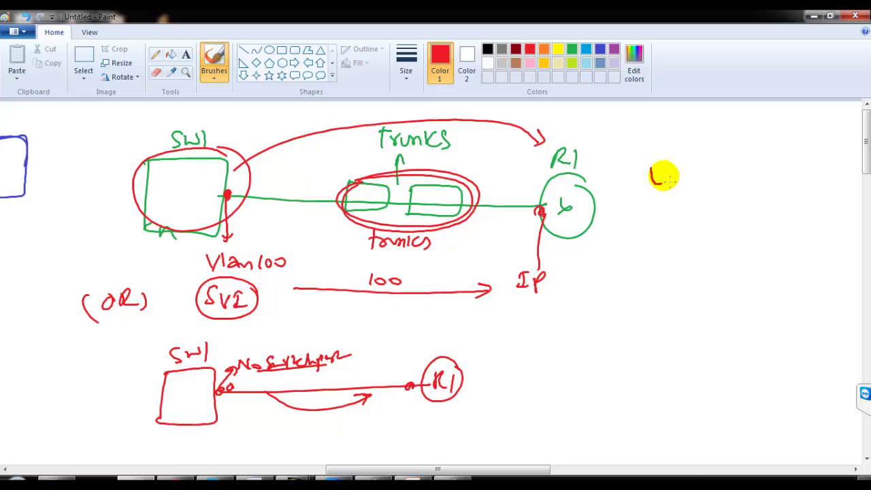
mouse_move(690, 189)
left_mouse_down()
mouse_move(671, 193)
mouse_move(693, 182)
left_mouse_up()
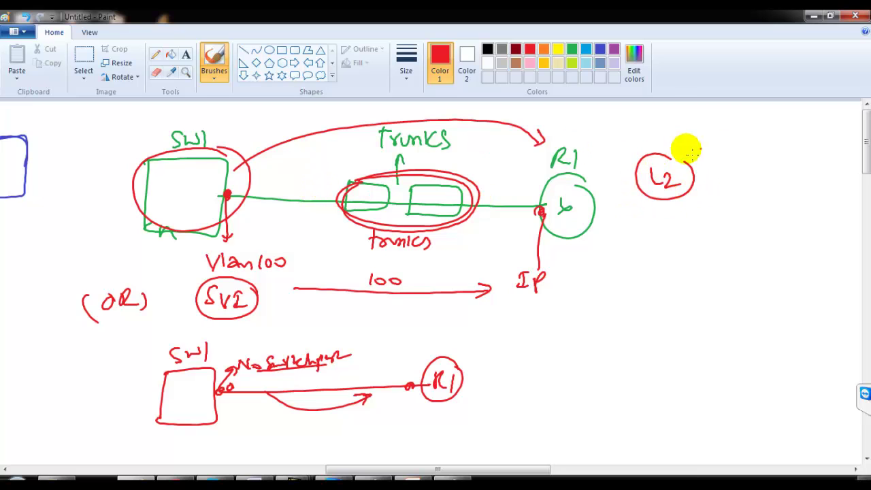
mouse_move(709, 131)
left_mouse_down()
mouse_move(777, 139)
mouse_move(697, 136)
left_mouse_up()
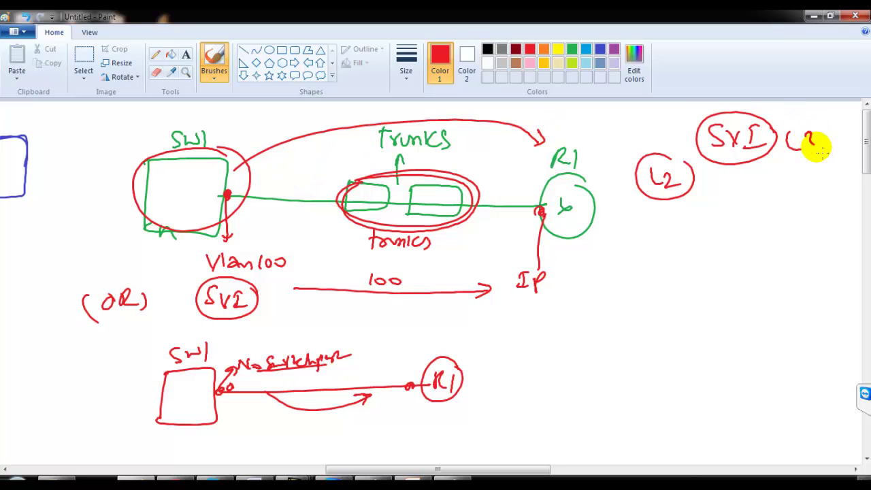
left_click_drag(816, 145, 807, 151)
- Retrace the lower SW1–R1 link in red and sketch two linked boxes labelled No switchport, with arrows along and above their link
left_click_drag(255, 396, 358, 383)
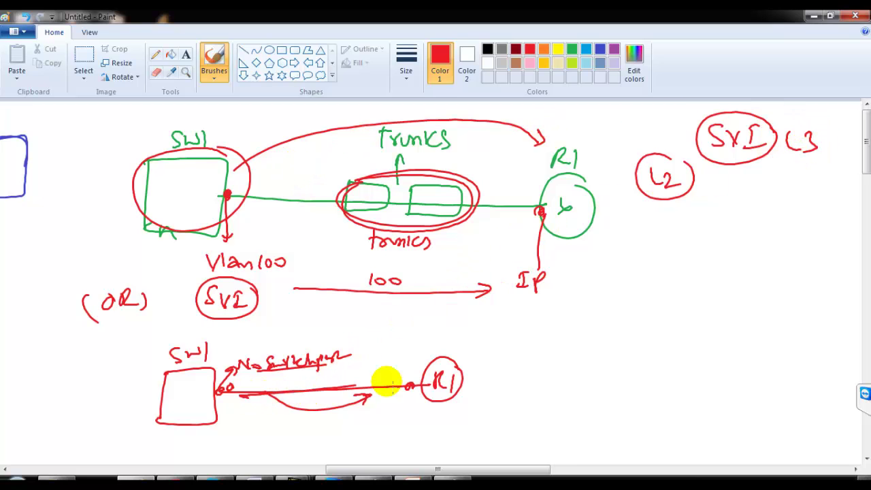
mouse_move(534, 371)
left_mouse_down()
mouse_move(532, 334)
mouse_move(566, 370)
mouse_move(567, 351)
mouse_move(717, 335)
mouse_move(715, 361)
left_mouse_up()
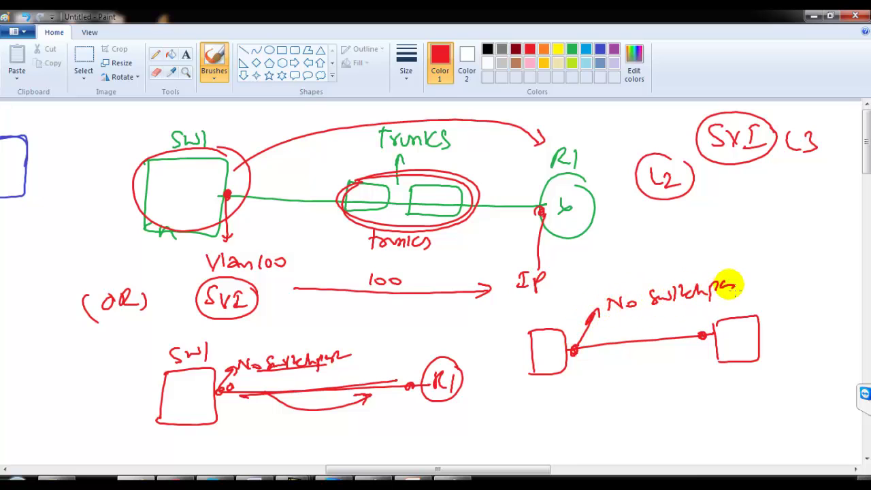
left_click_drag(728, 285, 749, 282)
mouse_move(596, 330)
left_mouse_down()
mouse_move(683, 325)
mouse_move(672, 329)
left_mouse_up()
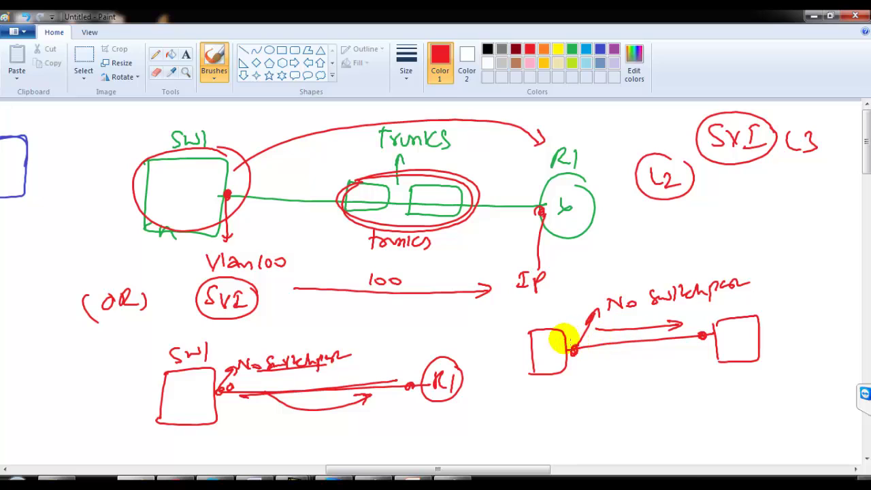
mouse_move(547, 358)
left_mouse_down()
mouse_move(566, 325)
mouse_move(619, 278)
mouse_move(651, 293)
left_mouse_up()
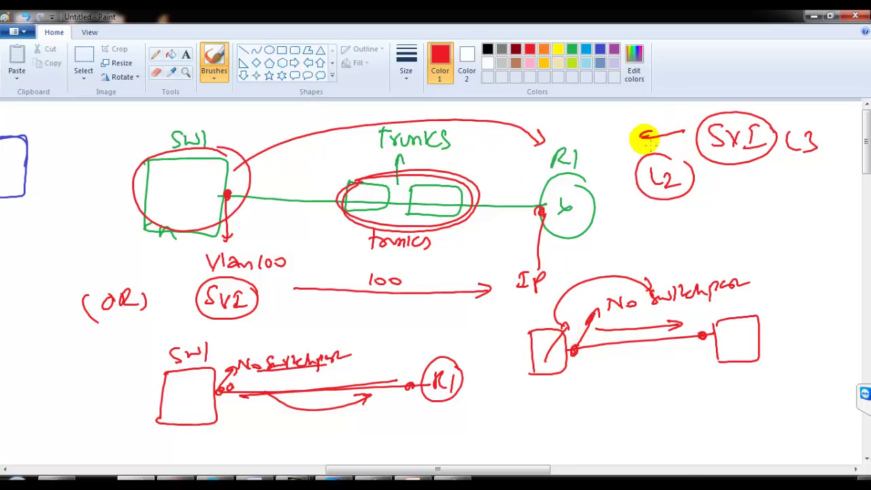
- Circle the blue No switchport command block and the green VLAN 100 SVI command block in red, adding double emphasis strokes to both
mouse_move(415, 468)
left_mouse_down()
mouse_move(317, 459)
mouse_move(262, 442)
left_mouse_up()
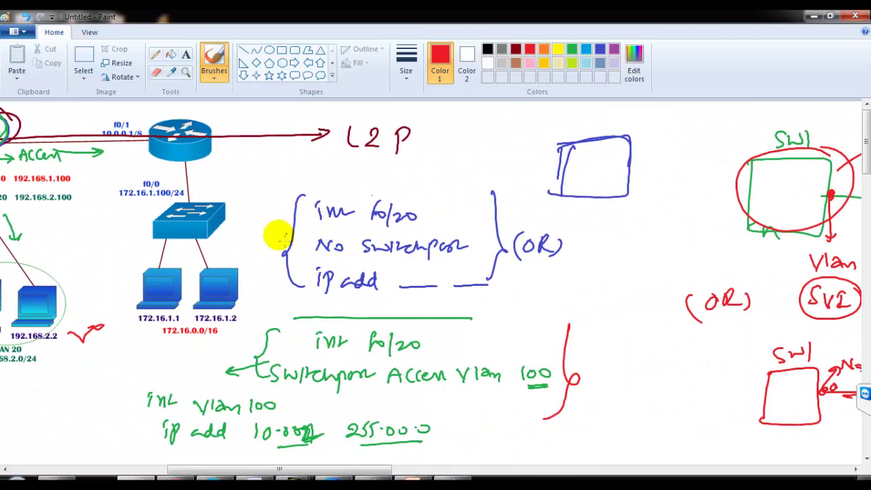
mouse_move(276, 244)
left_mouse_down()
mouse_move(311, 237)
mouse_move(476, 258)
mouse_move(460, 233)
mouse_move(470, 255)
mouse_move(418, 227)
mouse_move(457, 225)
left_mouse_up()
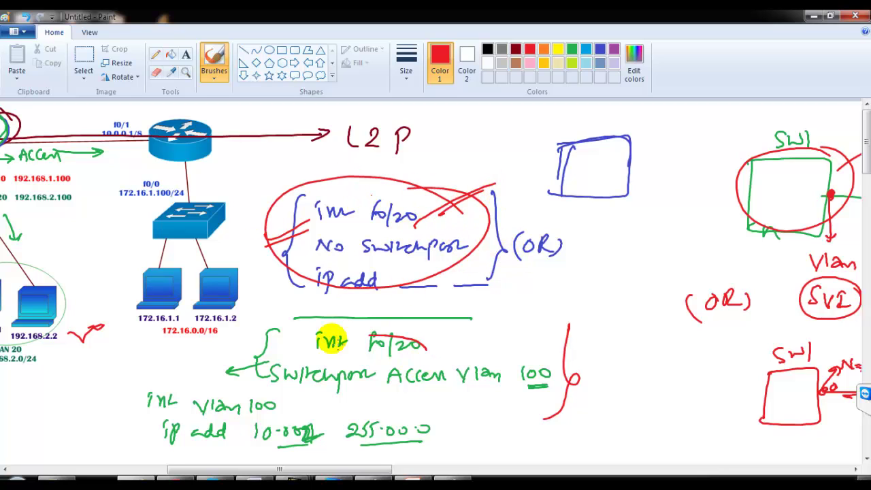
left_click_drag(331, 338, 362, 353)
left_click_drag(427, 367, 512, 336)
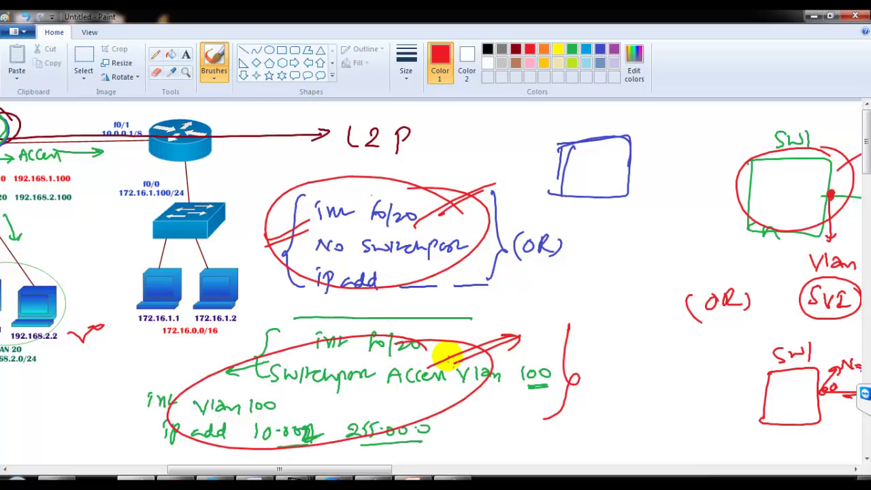